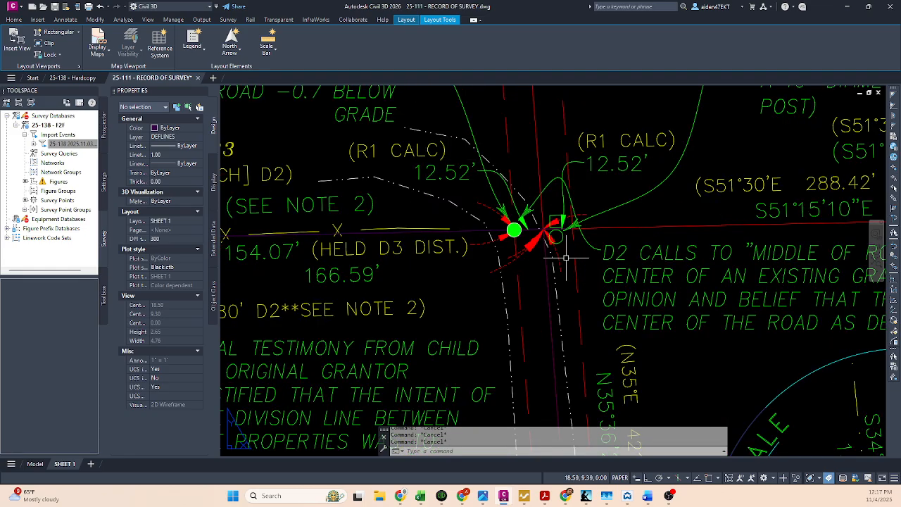
{"action": "scroll", "coordinate": [569, 259], "scroll_direction": "down", "scroll_amount": 4}
{"action": "left_click", "coordinate": [628, 269]}
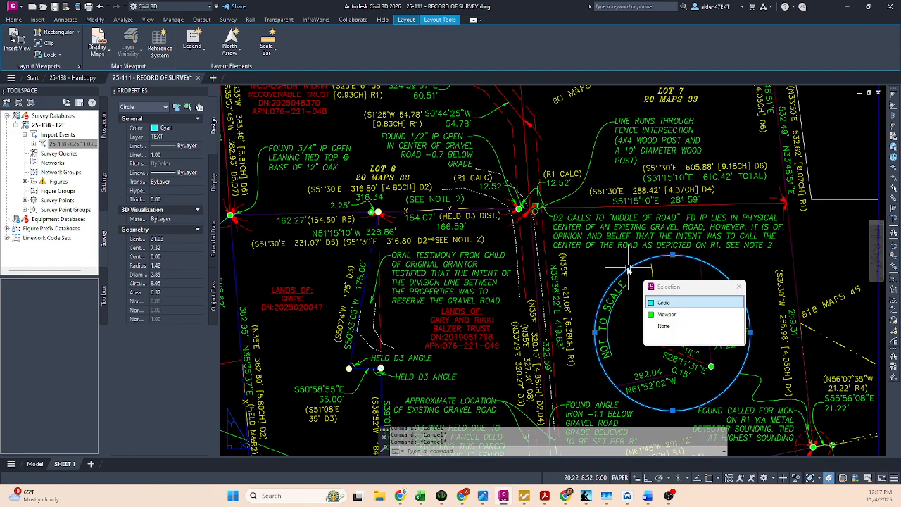
{"action": "key", "text": "Escape"}
{"action": "scroll", "coordinate": [639, 261], "scroll_direction": "down", "scroll_amount": 4}
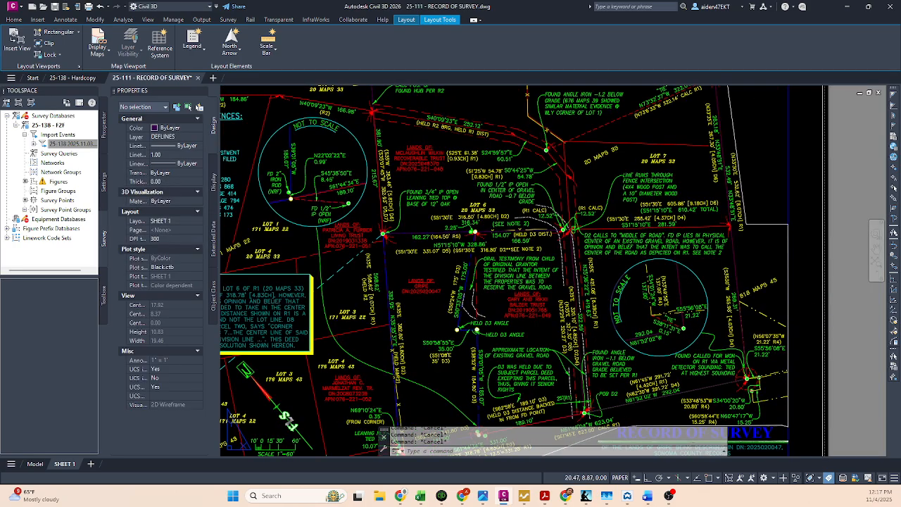
{"action": "scroll", "coordinate": [685, 227], "scroll_direction": "up", "scroll_amount": 2}
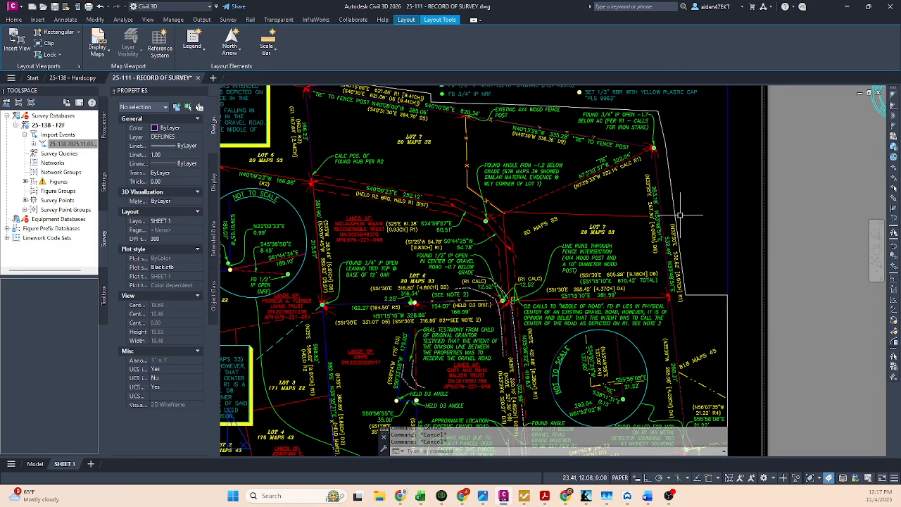
Step: Add two vertices to the white viewport boundary polyline east of Lot 7 and stretch one inward to form a jog
{"action": "middle_click_drag", "start_coordinate": [681, 215], "coordinate": [693, 270]}
{"action": "left_click", "coordinate": [686, 245]}
{"action": "mouse_move", "coordinate": [679, 199]}
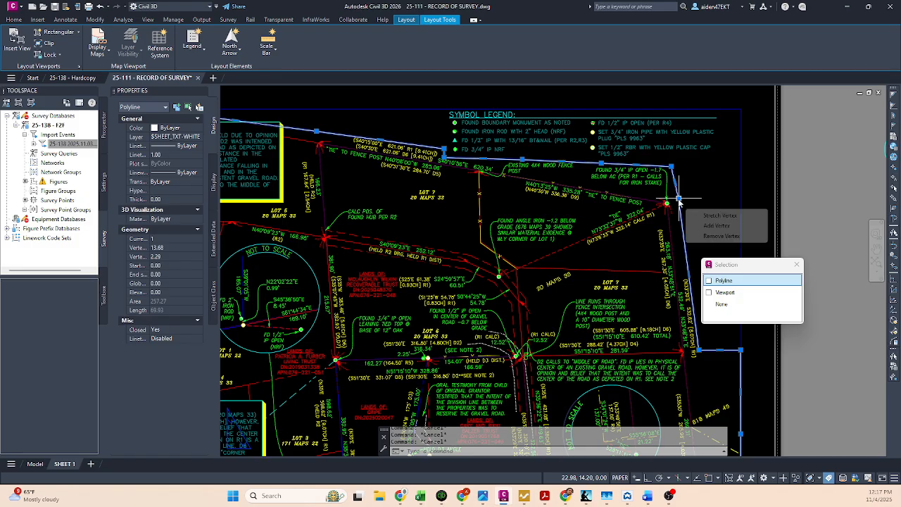
{"action": "left_click", "coordinate": [716, 225]}
{"action": "scroll", "coordinate": [690, 262], "scroll_direction": "up", "scroll_amount": 3}
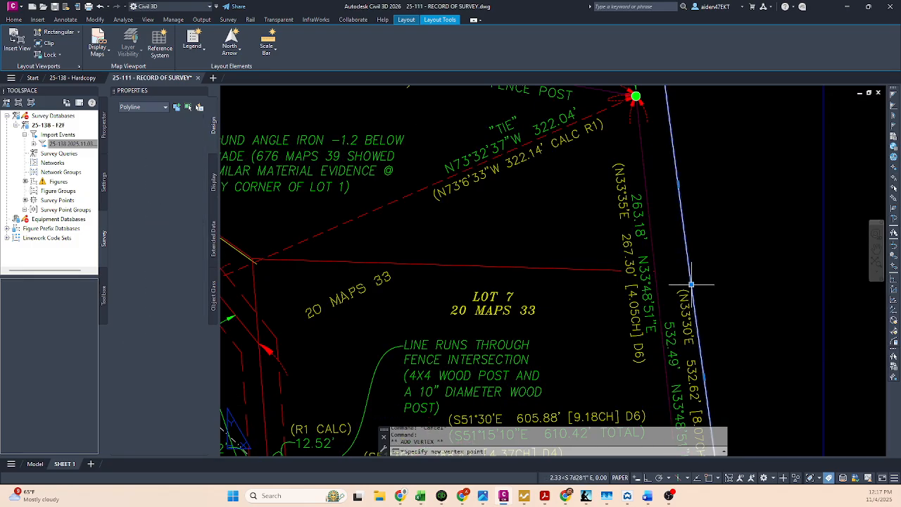
{"action": "left_click", "coordinate": [691, 285]}
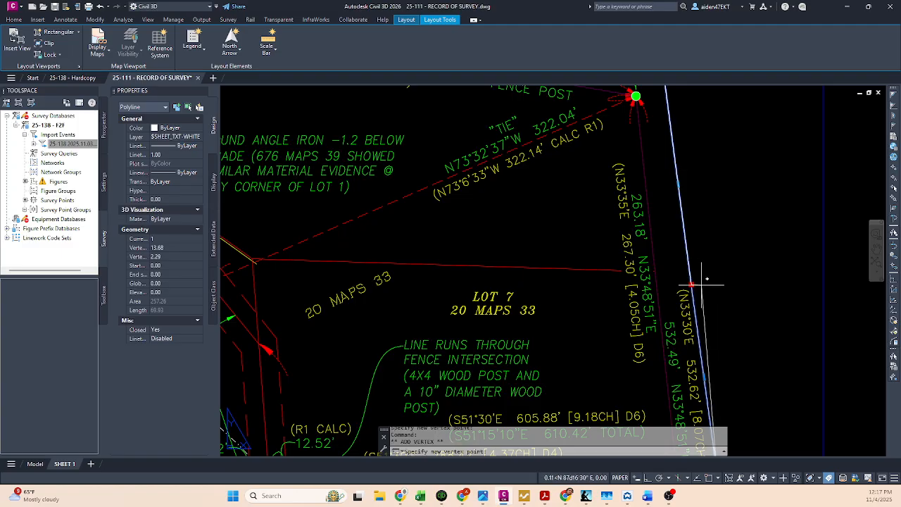
{"action": "left_click", "coordinate": [692, 285]}
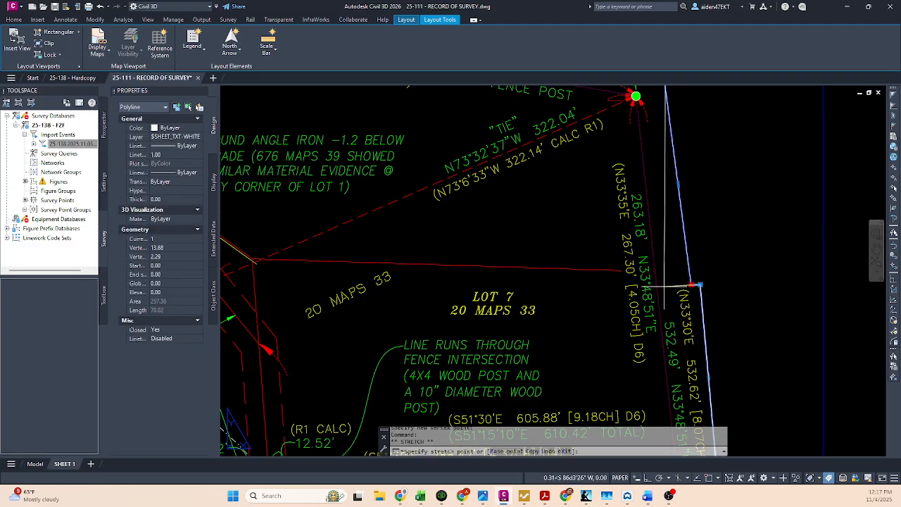
{"action": "left_click", "coordinate": [662, 286]}
{"action": "left_click", "coordinate": [701, 285]}
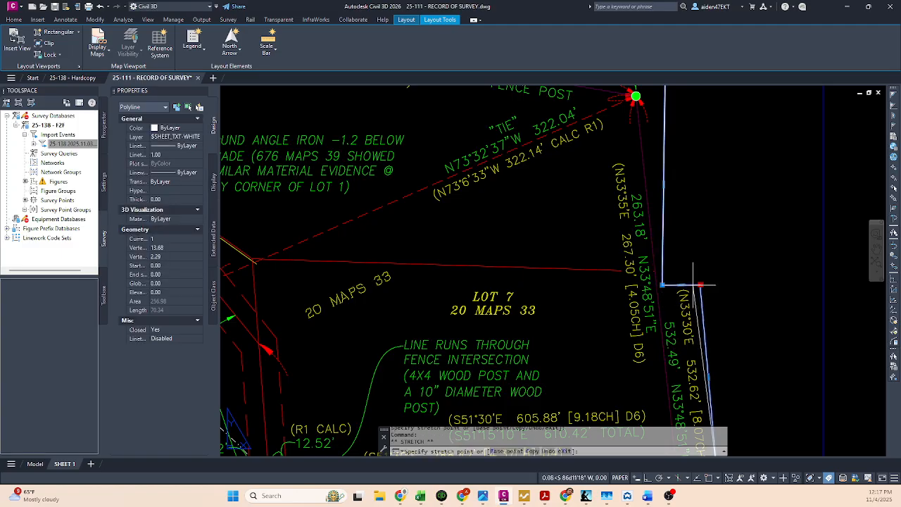
{"action": "key", "text": "Escape"}
Step: Stretch the viewport boundary's upper-right vertices inward, close to the found 3/4" IP monument
{"action": "middle_click_drag", "start_coordinate": [658, 99], "coordinate": [660, 237]}
{"action": "left_click", "coordinate": [661, 237]}
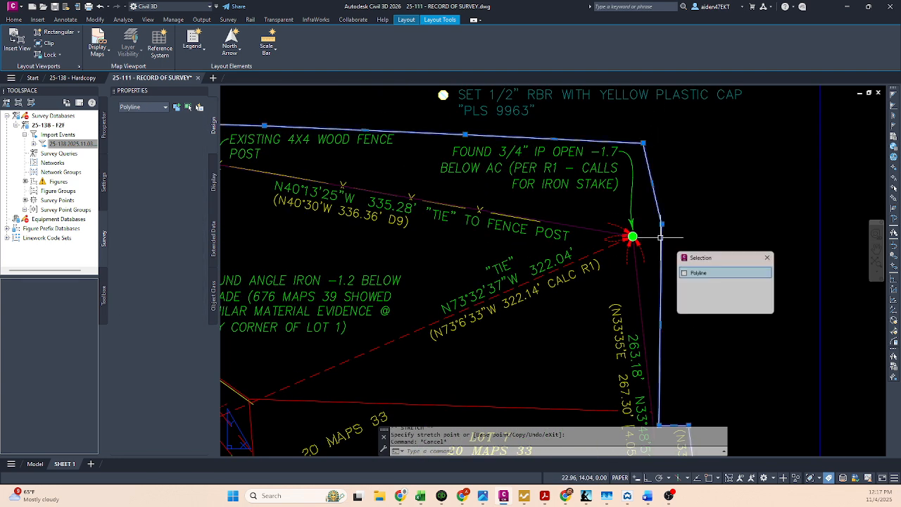
{"action": "left_click", "coordinate": [662, 224]}
{"action": "left_click", "coordinate": [644, 233]}
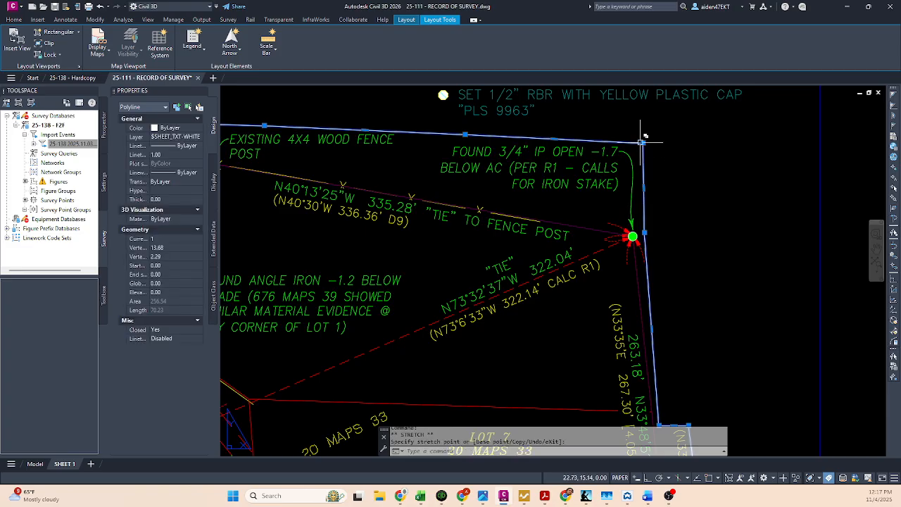
{"action": "key", "text": "Escape"}
{"action": "key", "text": "Escape"}
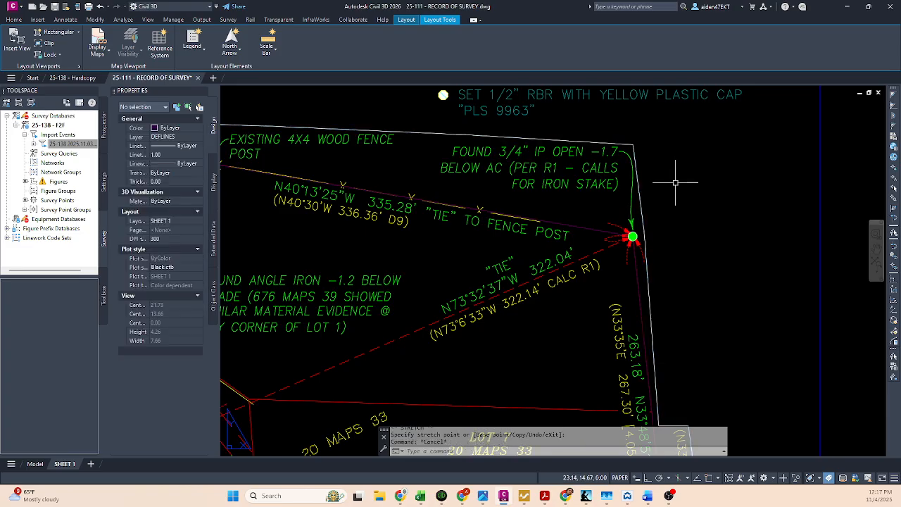
{"action": "scroll", "coordinate": [681, 190], "scroll_direction": "down", "scroll_amount": 4}
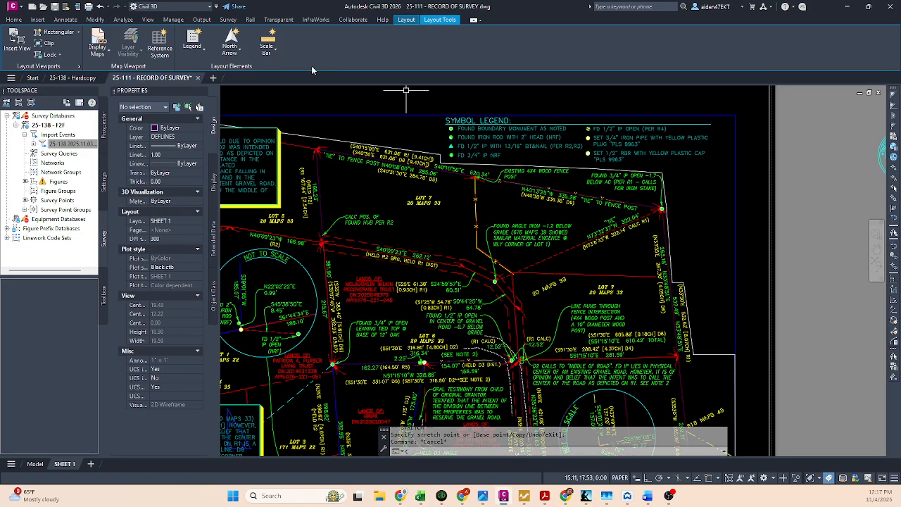
Step: Copy the cyan detail circle beside Lot 5 to the blank margin next to the found 3/4" IP monument
{"action": "key", "text": "Escape"}
{"action": "left_click", "coordinate": [310, 275]}
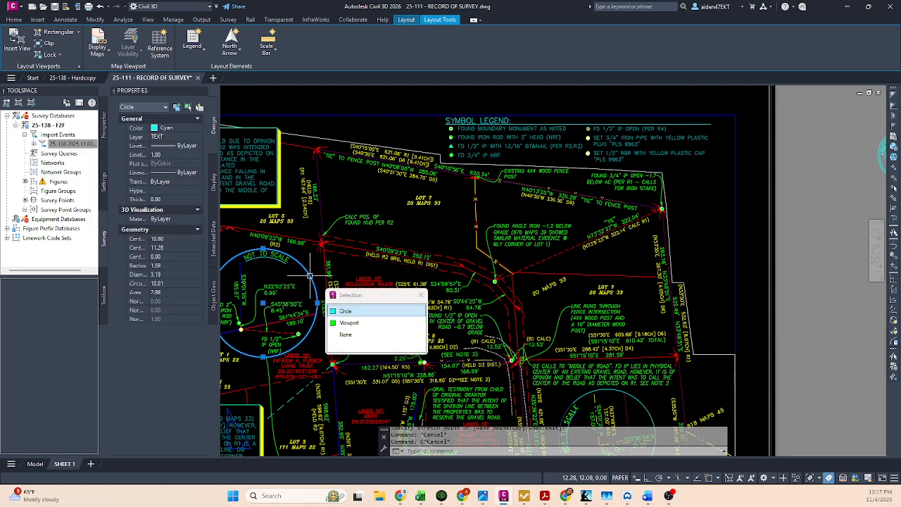
{"action": "middle_click_drag", "start_coordinate": [300, 255], "coordinate": [308, 251]}
{"action": "type", "text": "CO"}
{"action": "key", "text": "Return"}
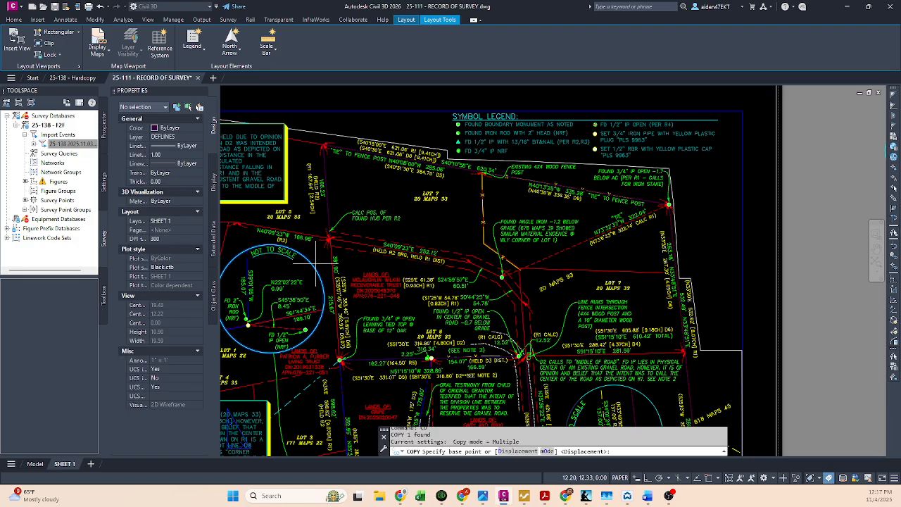
{"action": "left_click", "coordinate": [297, 280]}
{"action": "left_click", "coordinate": [731, 205]}
{"action": "key", "text": "Escape"}
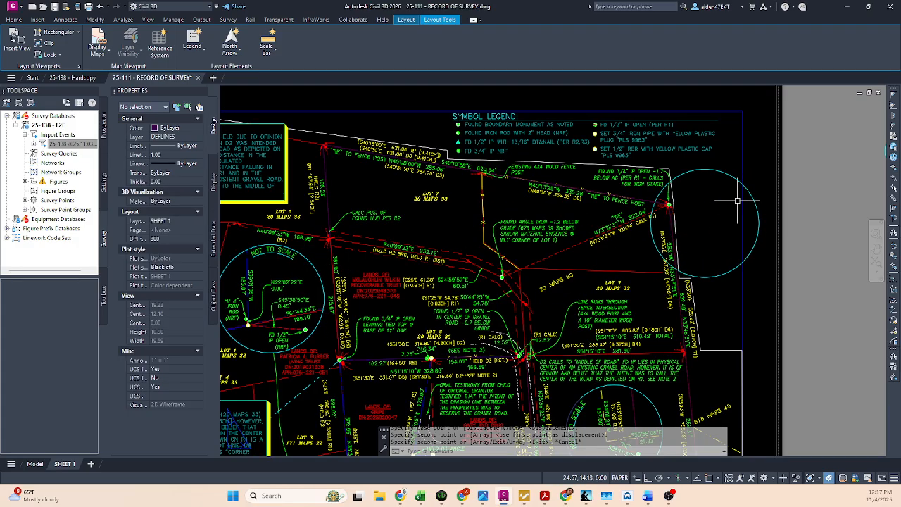
Step: Shrink the copied detail circle to a radius of about 0.9
{"action": "left_click", "coordinate": [733, 175]}
{"action": "left_click", "coordinate": [759, 222]}
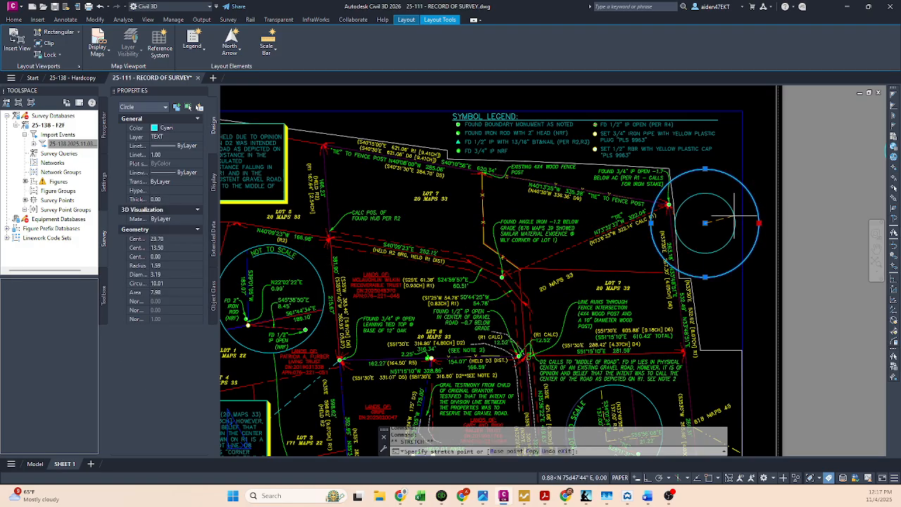
{"action": "left_click", "coordinate": [736, 215]}
{"action": "key", "text": "Escape"}
Step: Move the copied circle about 0.1 outward so it sits clear of the main viewport boundary
{"action": "key", "text": "space"}
{"action": "left_click", "coordinate": [728, 254]}
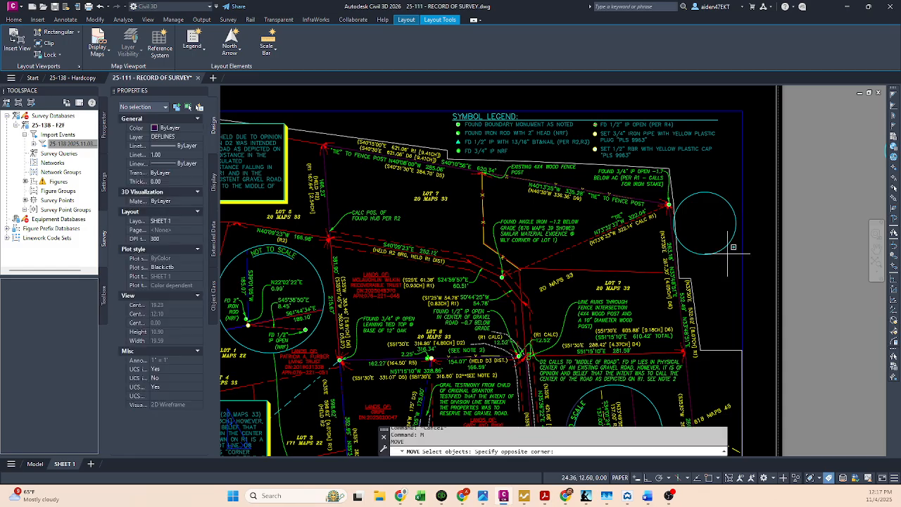
{"action": "left_click", "coordinate": [717, 246]}
{"action": "key", "text": "space"}
{"action": "left_click", "coordinate": [717, 246]}
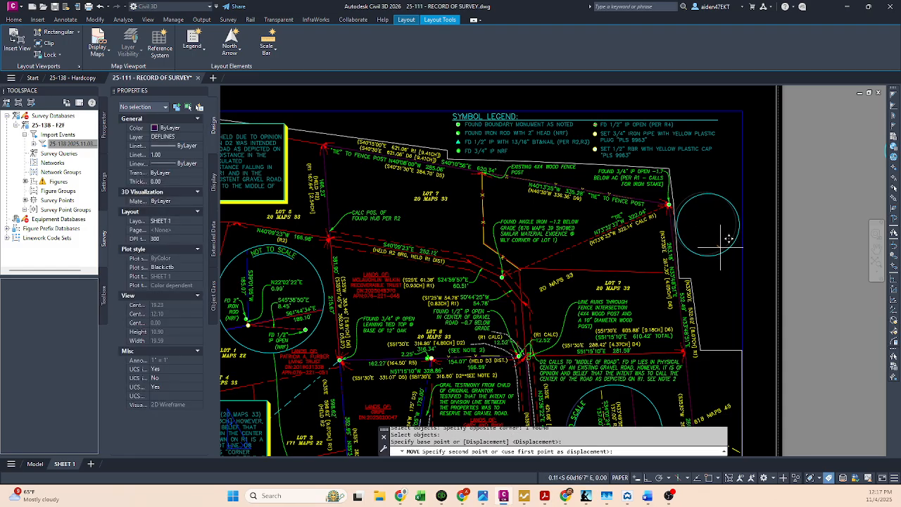
{"action": "left_click", "coordinate": [721, 248]}
{"action": "key", "text": "Escape"}
{"action": "scroll", "coordinate": [717, 230], "scroll_direction": "up", "scroll_amount": 2}
{"action": "scroll", "coordinate": [715, 226], "scroll_direction": "down", "scroll_amount": 1}
{"action": "middle_click_drag", "start_coordinate": [713, 225], "coordinate": [710, 220]}
{"action": "scroll", "coordinate": [713, 214], "scroll_direction": "down", "scroll_amount": 2}
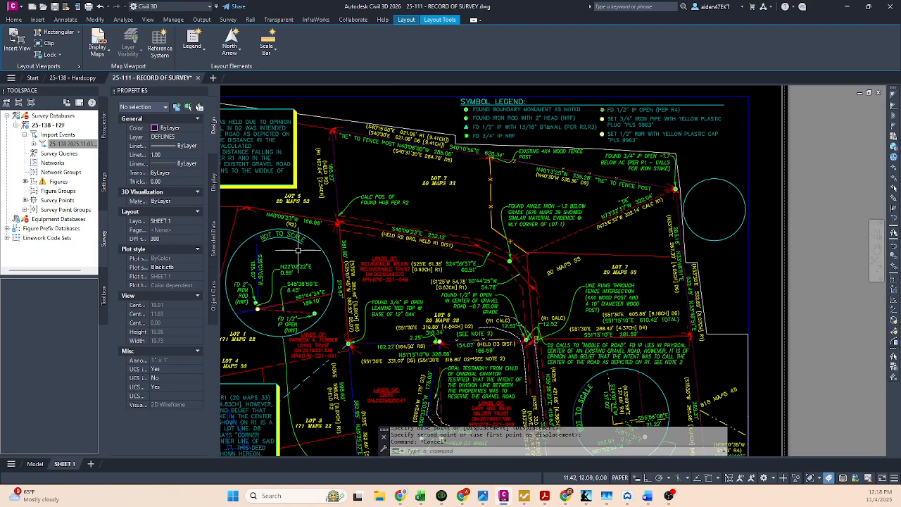
Step: Create a circular viewport from the copied circle using MVIEW with the Object option
{"action": "middle_click_drag", "start_coordinate": [308, 303], "coordinate": [337, 282]}
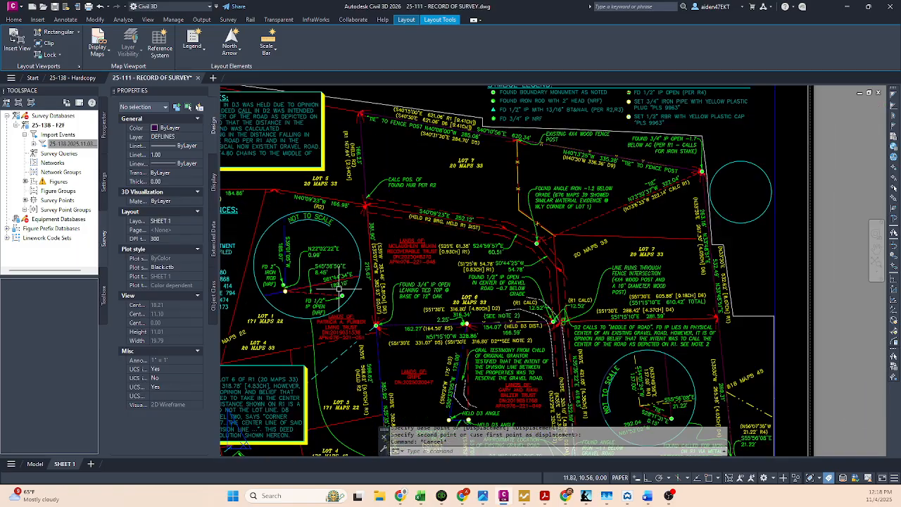
{"action": "key", "text": "Escape"}
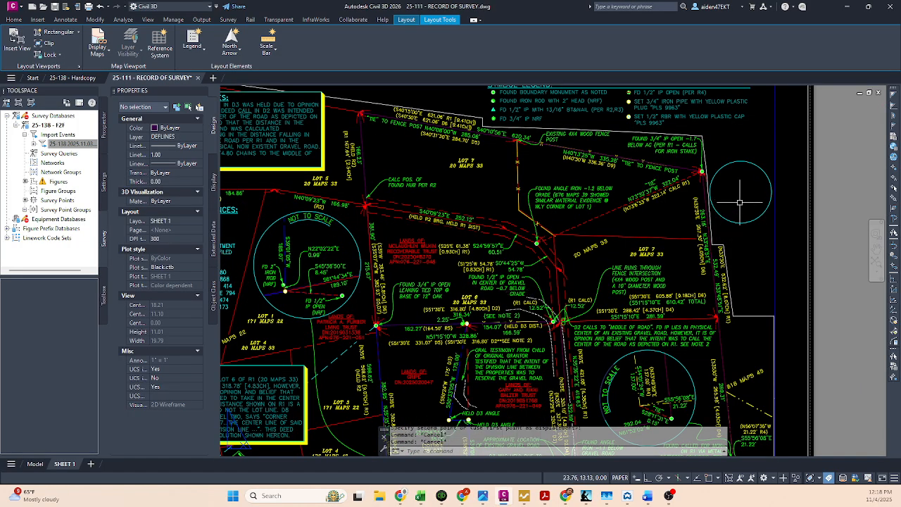
{"action": "type", "text": "M"}
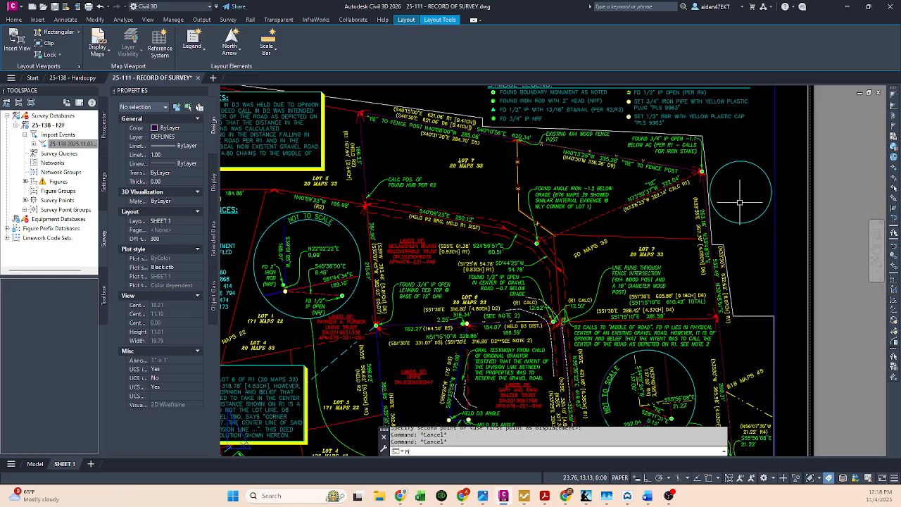
{"action": "type", "text": "VIEW"}
{"action": "key", "text": "Return"}
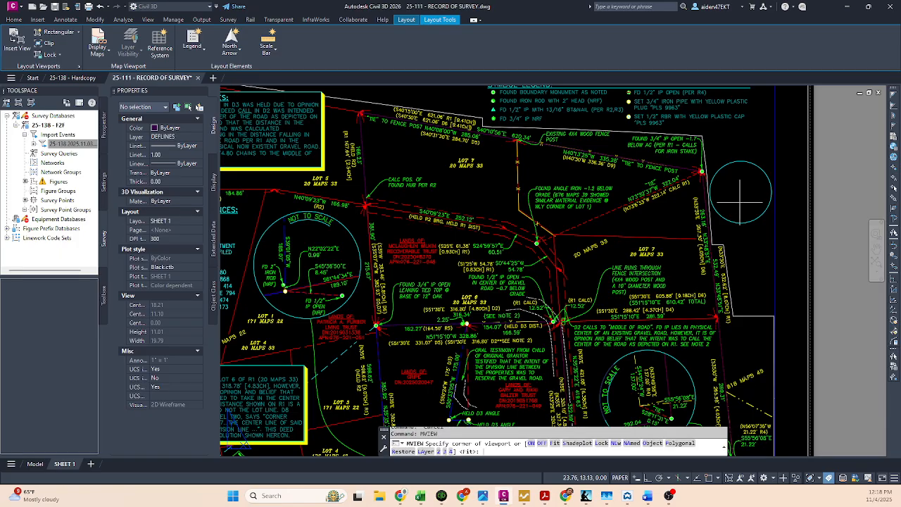
{"action": "left_click", "coordinate": [652, 443]}
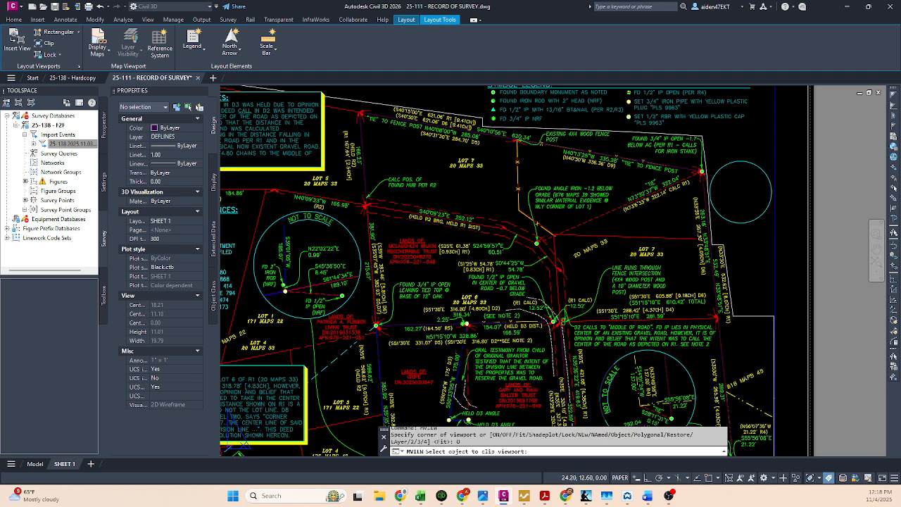
{"action": "left_click", "coordinate": [741, 199]}
{"action": "key", "text": "Escape"}
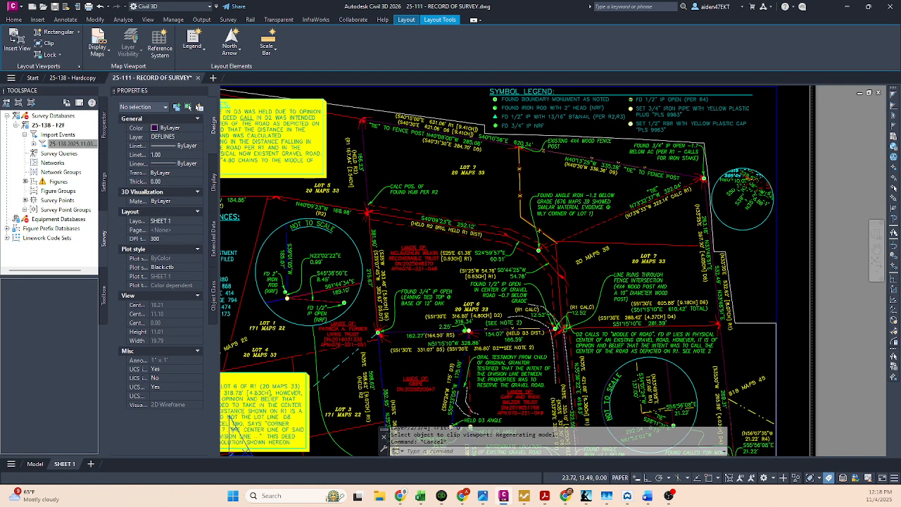
Step: Activate the main viewport to check its scale and return to paper space
{"action": "double_click", "coordinate": [676, 350]}
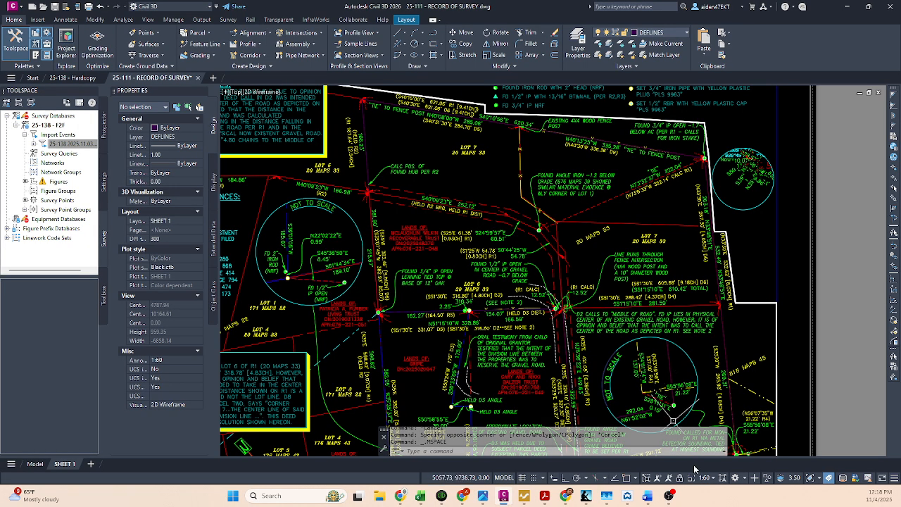
{"action": "double_click", "coordinate": [766, 236]}
{"action": "key", "text": "Escape"}
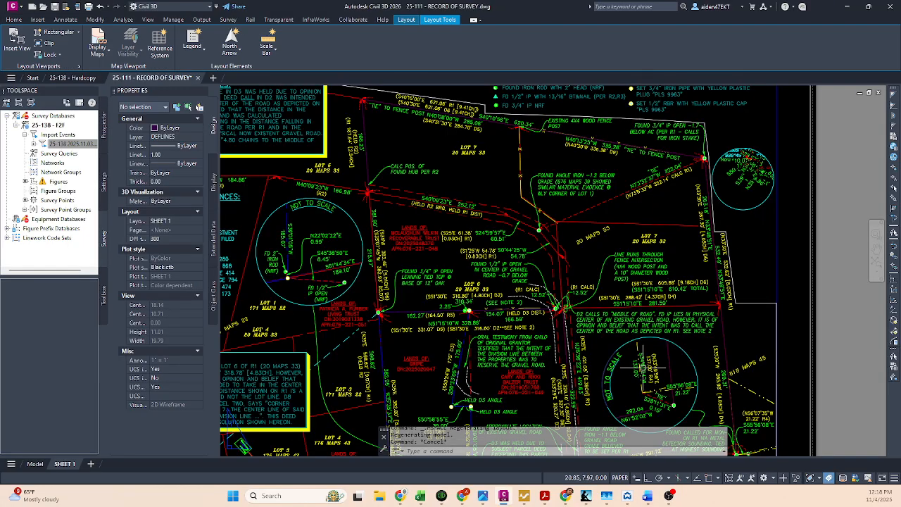
Step: Inspect the rotation value of the north arrow block below the Surveyor's Notes and clear the selection
{"action": "middle_click_drag", "start_coordinate": [681, 217], "coordinate": [676, 236]}
{"action": "scroll", "coordinate": [665, 224], "scroll_direction": "down", "scroll_amount": 1}
{"action": "middle_click_drag", "start_coordinate": [641, 292], "coordinate": [699, 211]}
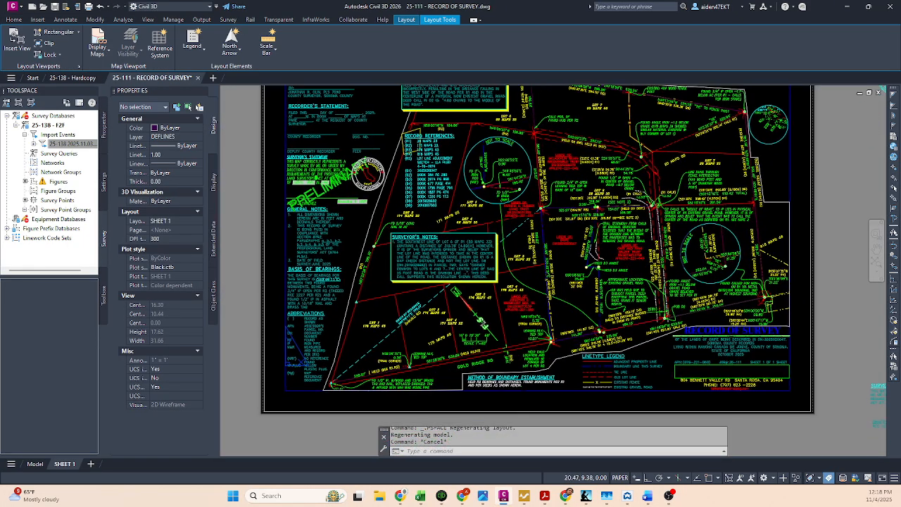
{"action": "scroll", "coordinate": [451, 317], "scroll_direction": "up", "scroll_amount": 1}
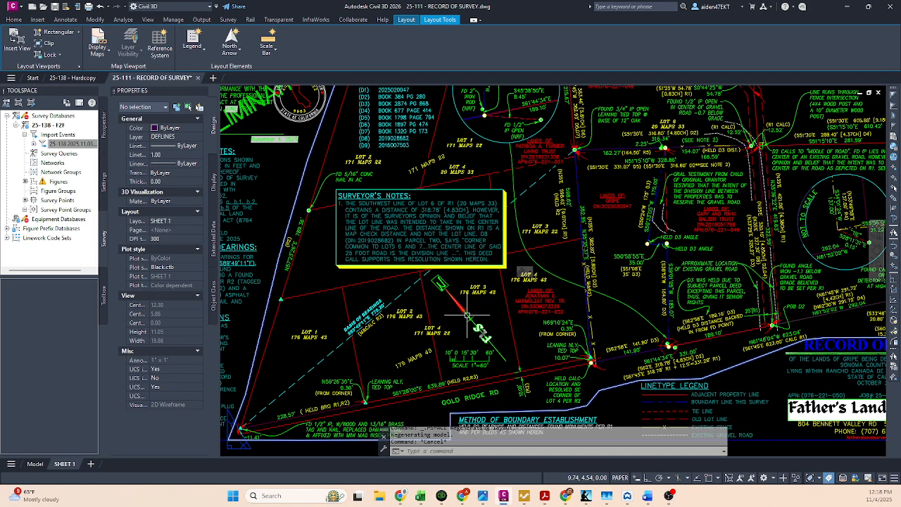
{"action": "left_click", "coordinate": [467, 316]}
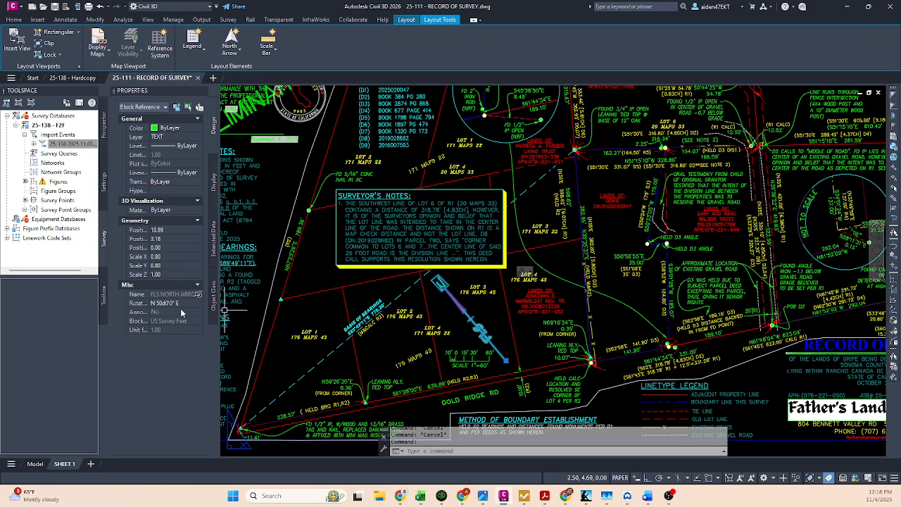
{"action": "left_click", "coordinate": [183, 304]}
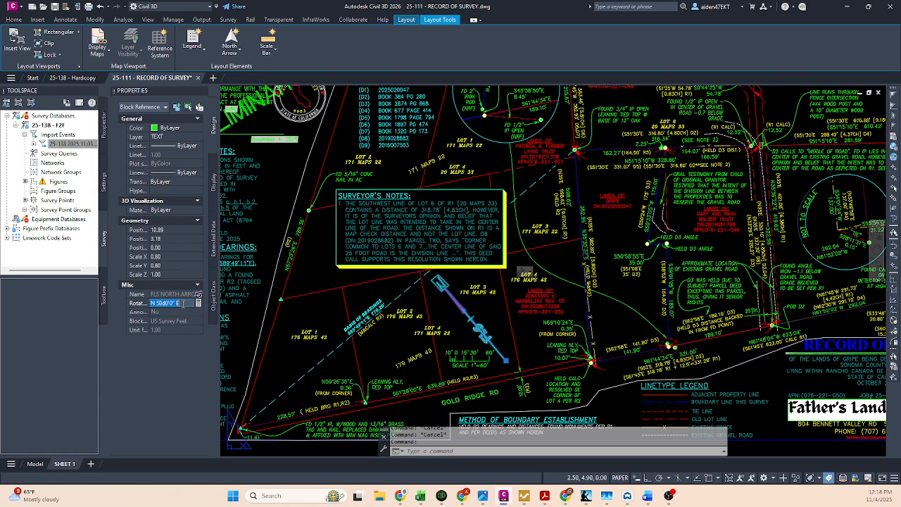
{"action": "key", "text": "Escape"}
Step: Review the DVIEW note above the sheet and return to the new circular viewport
{"action": "scroll", "coordinate": [476, 326], "scroll_direction": "down", "scroll_amount": 8}
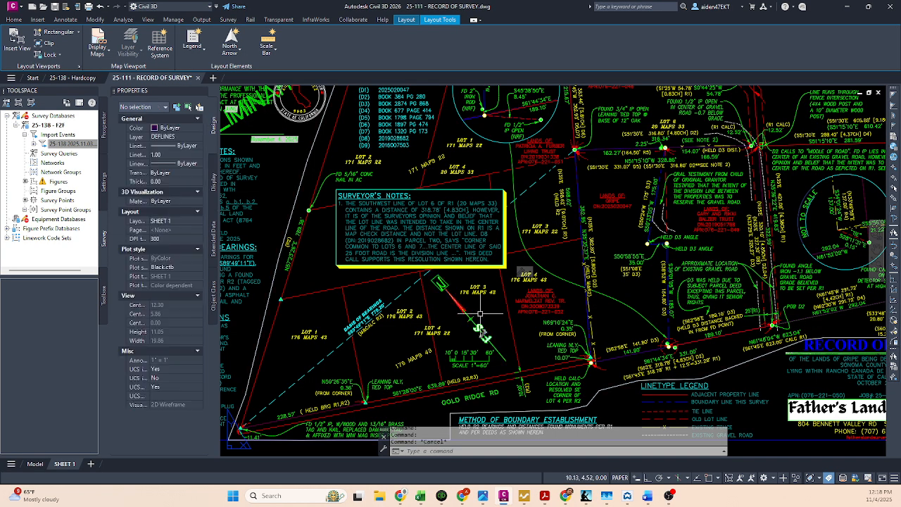
{"action": "scroll", "coordinate": [503, 250], "scroll_direction": "up", "scroll_amount": 3}
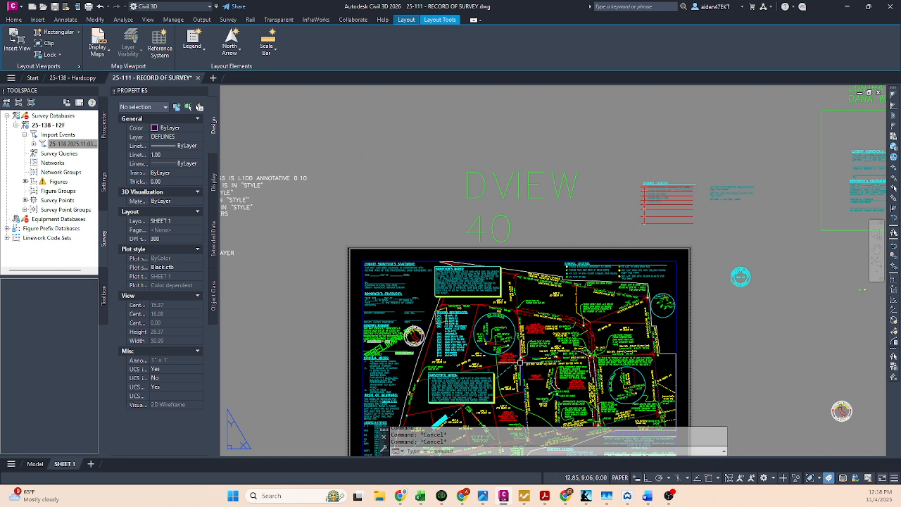
{"action": "scroll", "coordinate": [519, 361], "scroll_direction": "up", "scroll_amount": 6}
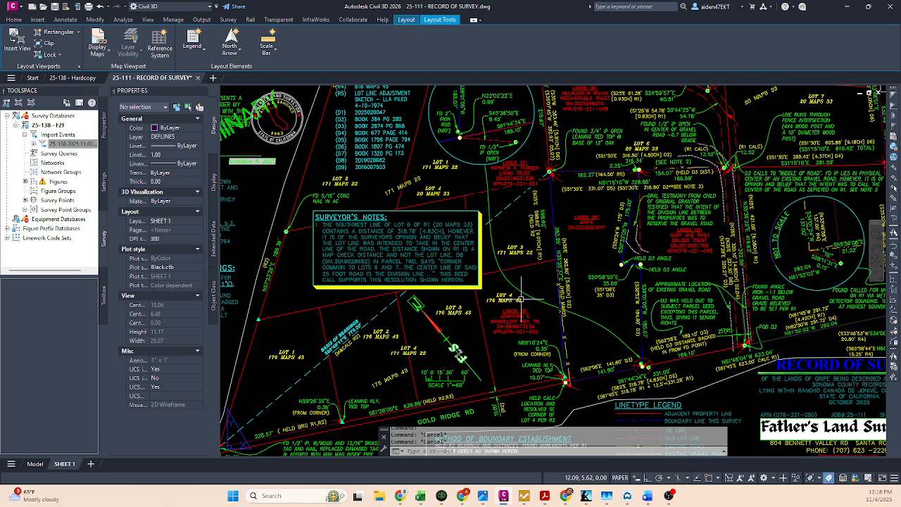
{"action": "scroll", "coordinate": [522, 299], "scroll_direction": "down", "scroll_amount": 4}
{"action": "scroll", "coordinate": [563, 252], "scroll_direction": "up", "scroll_amount": 8}
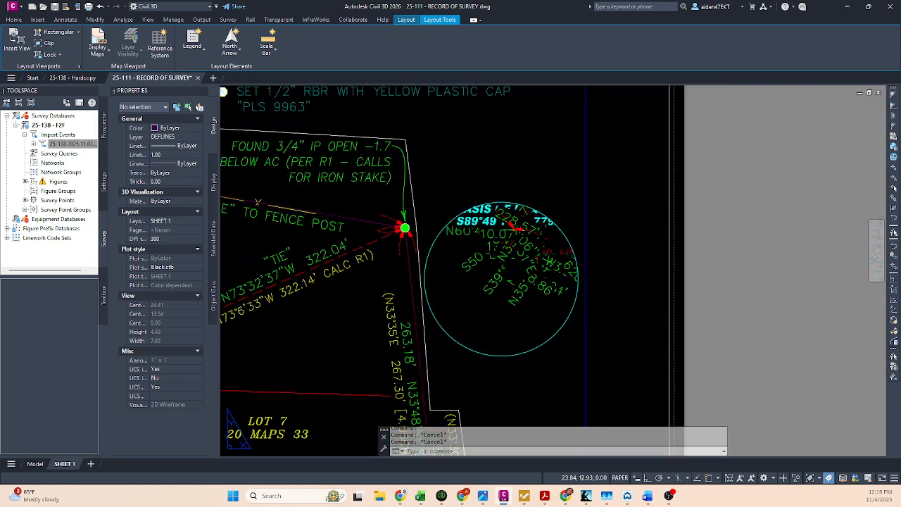
Step: Try to twist the circular viewport's view with DVIEW using a pasted angle
{"action": "double_click", "coordinate": [505, 322]}
{"action": "type", "text": "dview"}
{"action": "key", "text": "Return"}
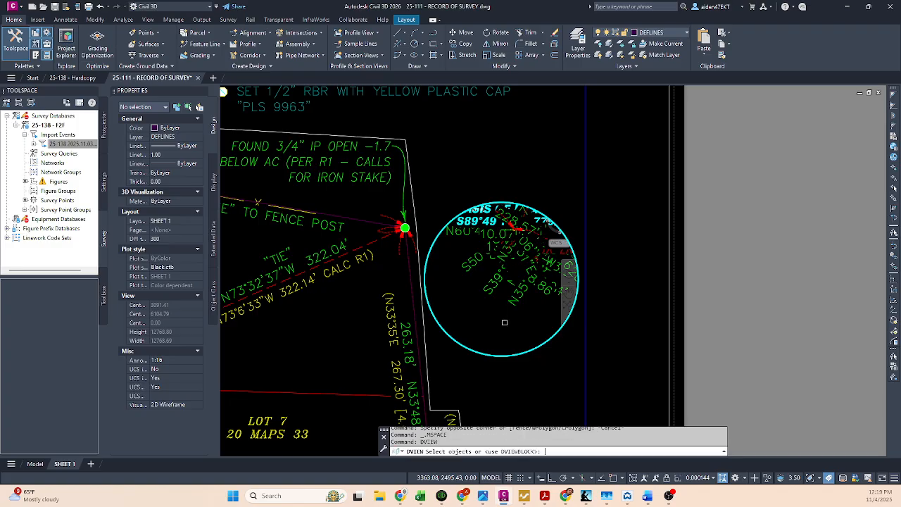
{"action": "key", "text": "Return"}
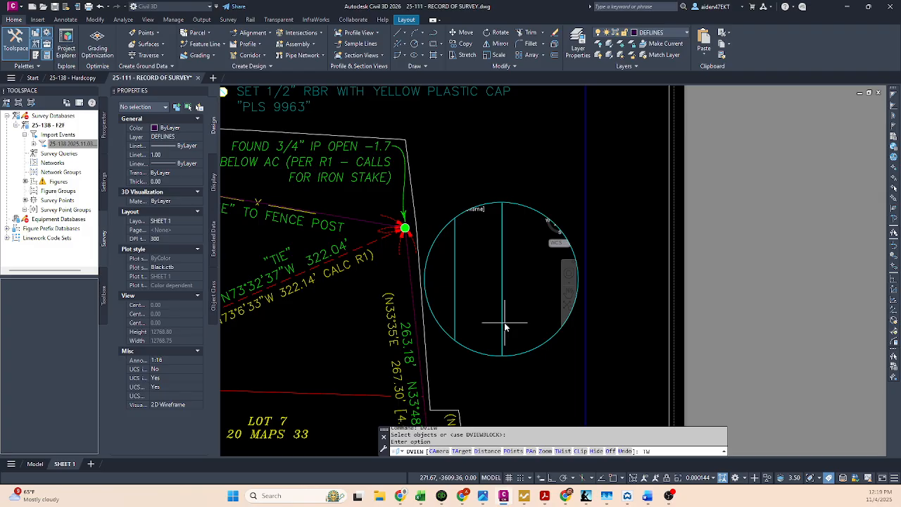
{"action": "key", "text": "Return"}
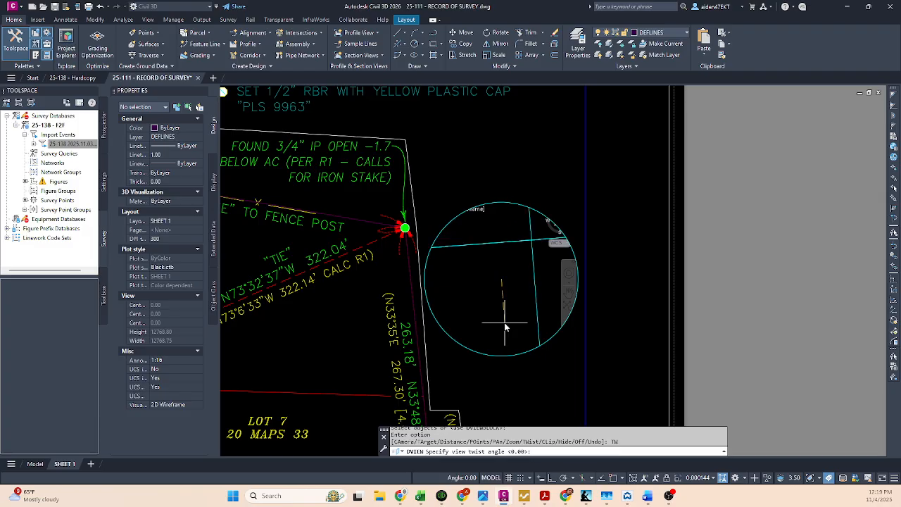
{"action": "key", "text": "ctrl+v"}
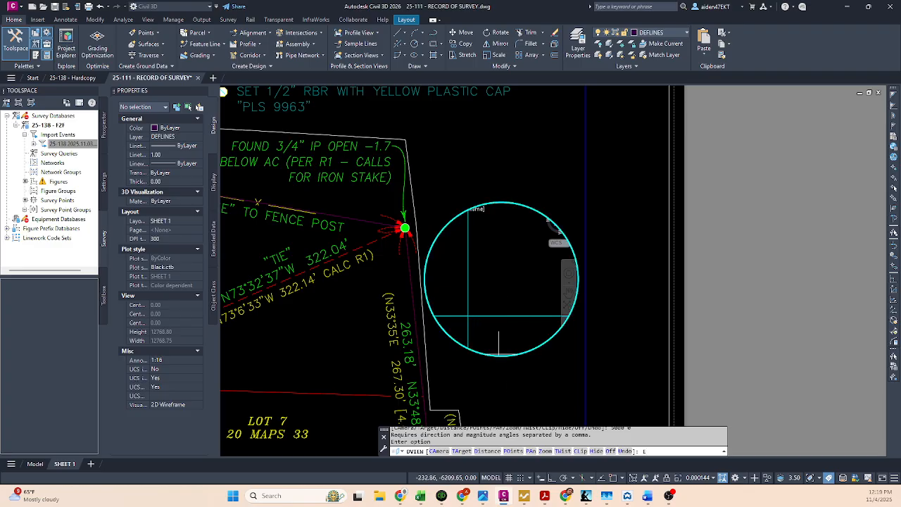
{"action": "left_click", "coordinate": [565, 452]}
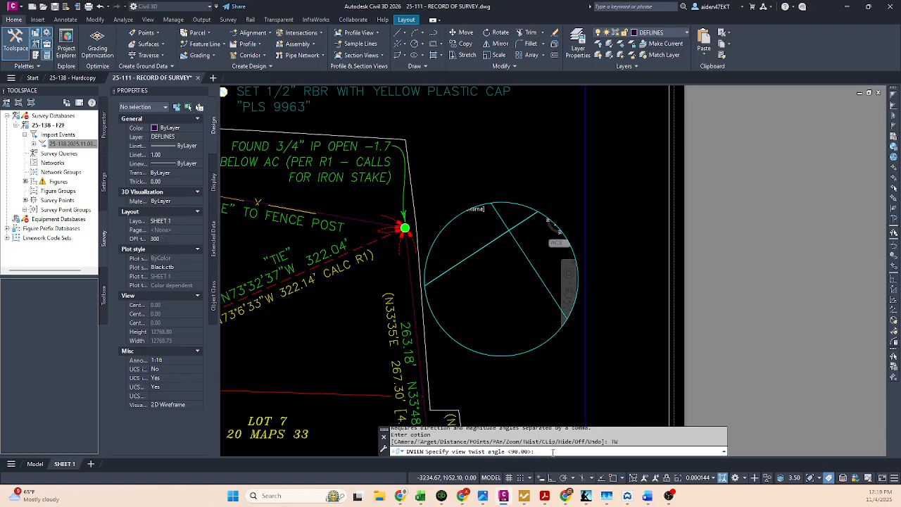
{"action": "key", "text": "Escape"}
{"action": "key", "text": "Escape"}
{"action": "double_click", "coordinate": [543, 359]}
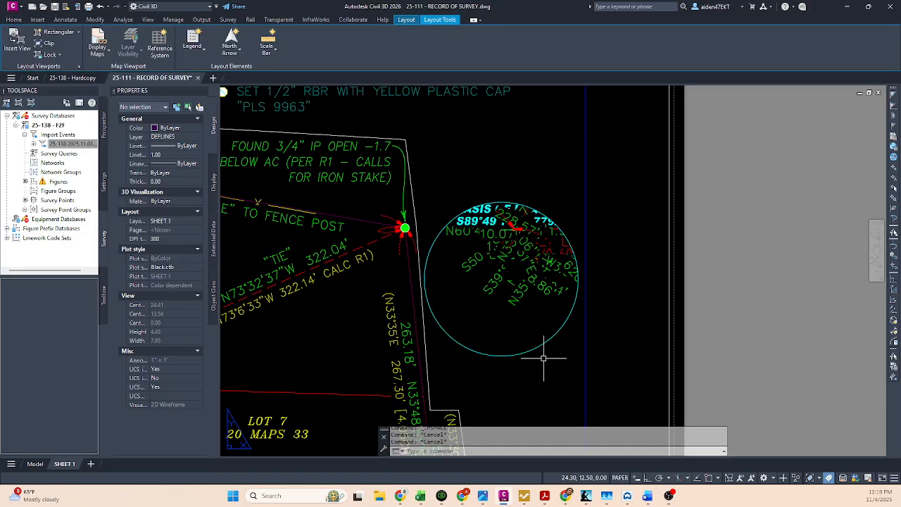
Step: Activate the main viewport and check its view twist angle with DVIEW, leaving the angle as it is
{"action": "scroll", "coordinate": [544, 359], "scroll_direction": "down", "scroll_amount": 5}
{"action": "scroll", "coordinate": [507, 352], "scroll_direction": "up", "scroll_amount": 4}
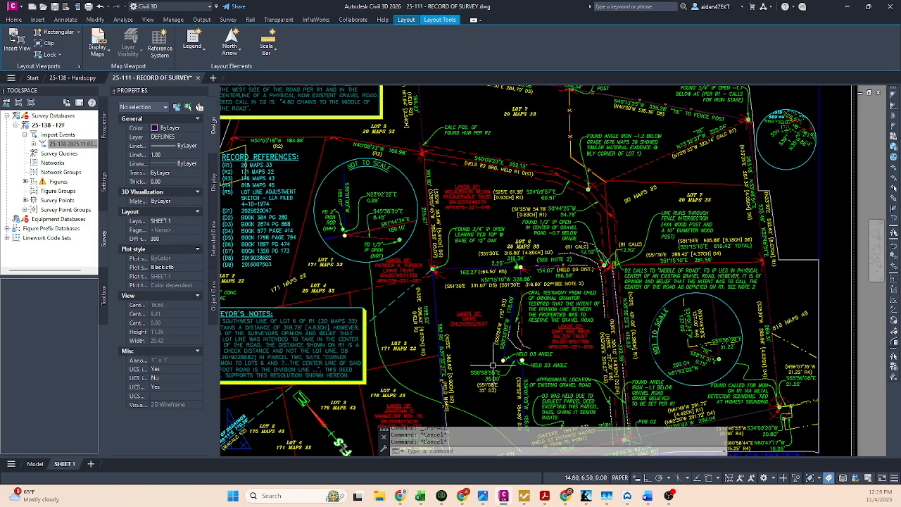
{"action": "middle_click_drag", "start_coordinate": [493, 366], "coordinate": [512, 298]}
{"action": "double_click", "coordinate": [509, 289]}
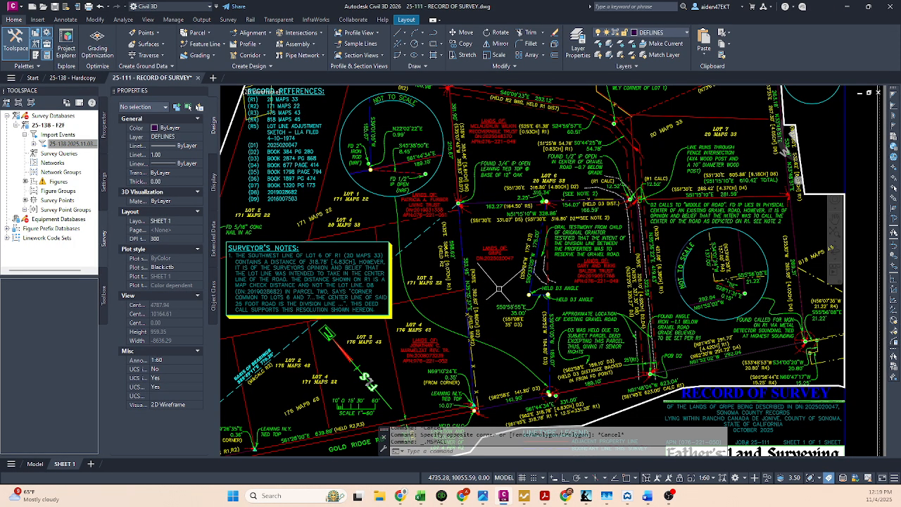
{"action": "type", "text": "view"}
{"action": "key", "text": "Return"}
{"action": "key", "text": "Escape"}
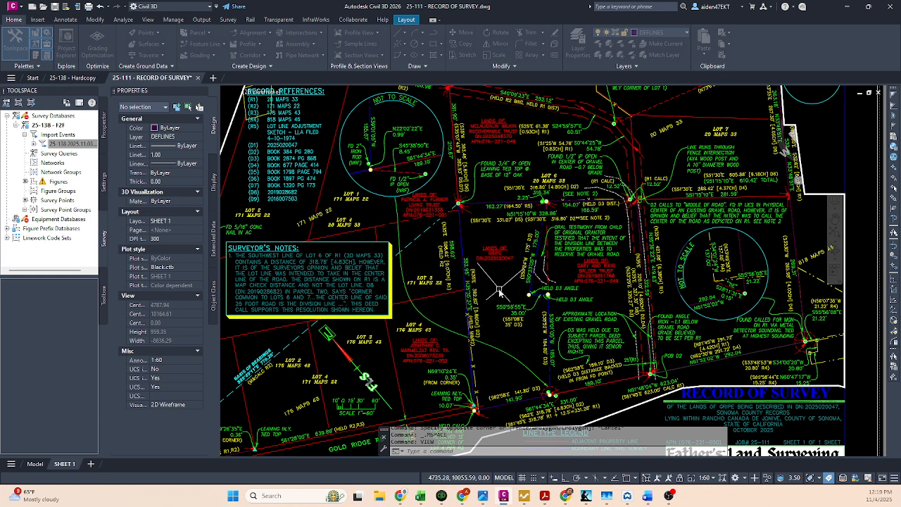
{"action": "type", "text": "dview"}
{"action": "key", "text": "Return"}
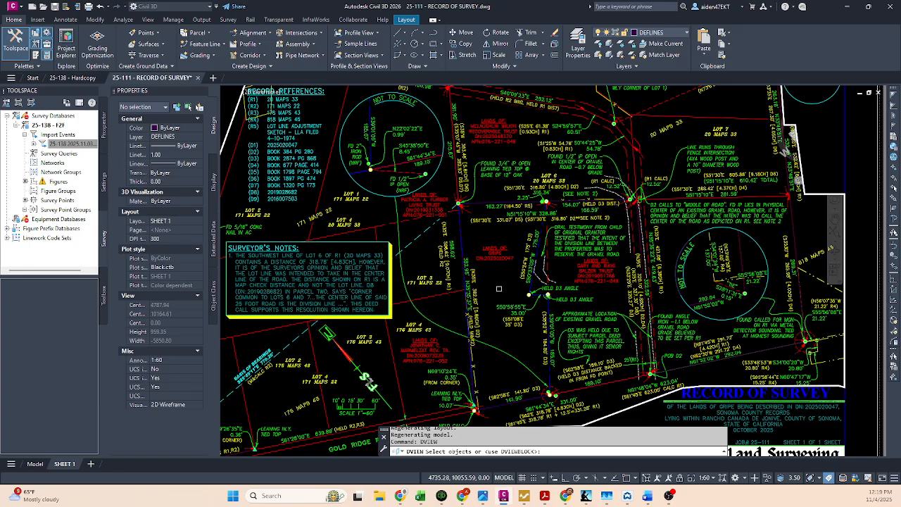
{"action": "key", "text": "Return"}
{"action": "type", "text": "tw"}
{"action": "key", "text": "Return"}
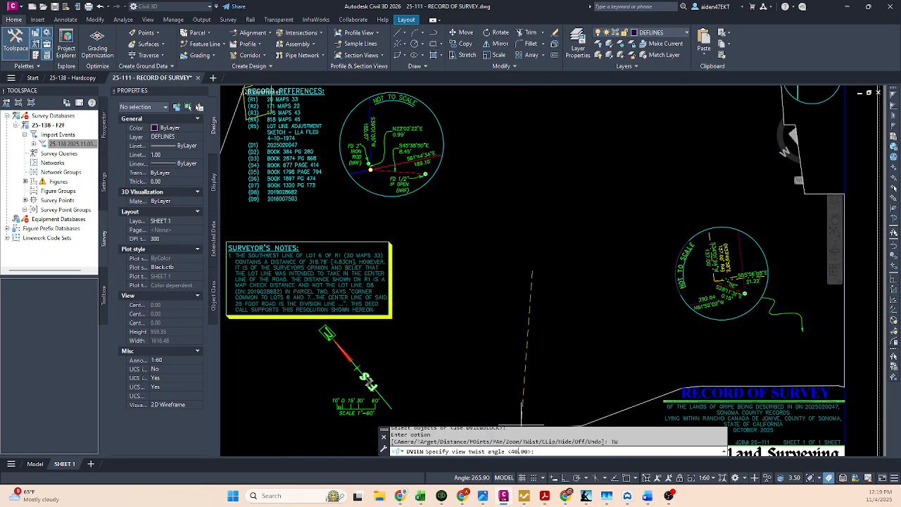
{"action": "key", "text": "Escape"}
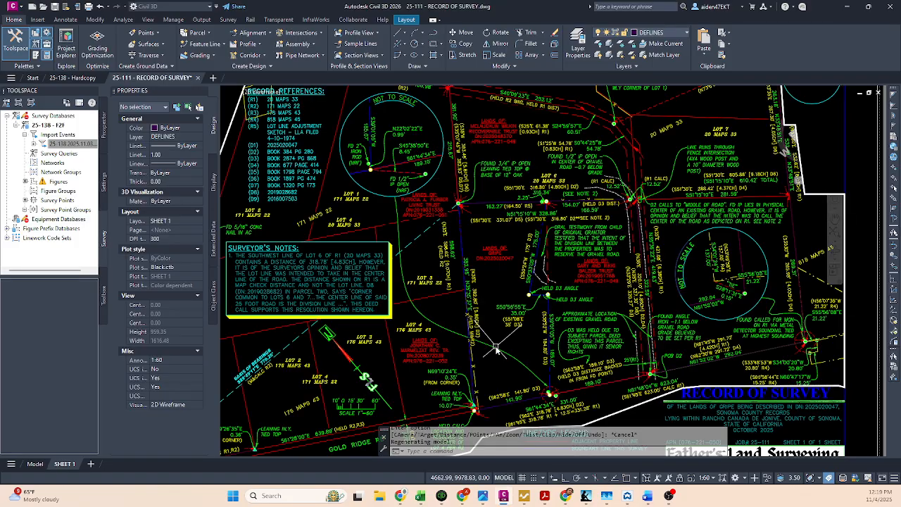
Step: Lock the main viewport's view and make the circular viewport active
{"action": "left_click", "coordinate": [680, 480]}
{"action": "middle_click_drag", "start_coordinate": [568, 350], "coordinate": [563, 370]}
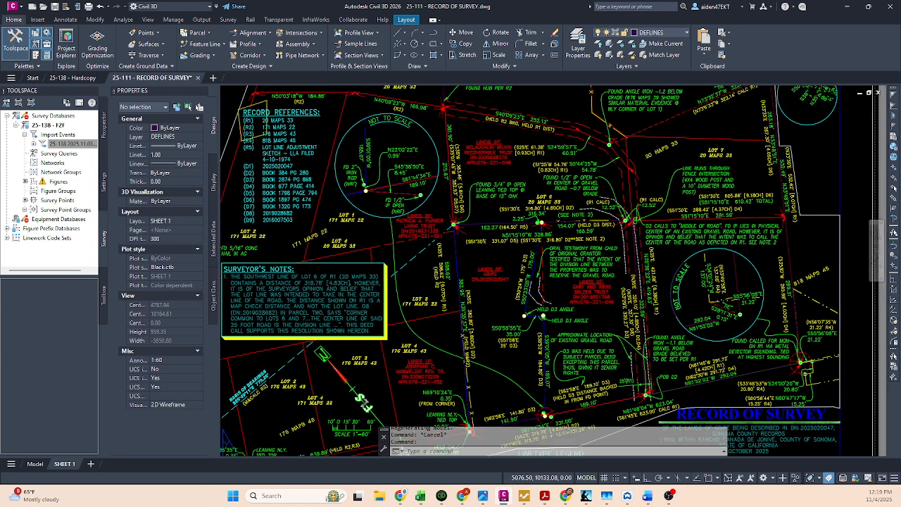
{"action": "middle_click_drag", "start_coordinate": [596, 150], "coordinate": [452, 331]}
{"action": "scroll", "coordinate": [639, 280], "scroll_direction": "up", "scroll_amount": 2}
{"action": "left_click", "coordinate": [685, 303]}
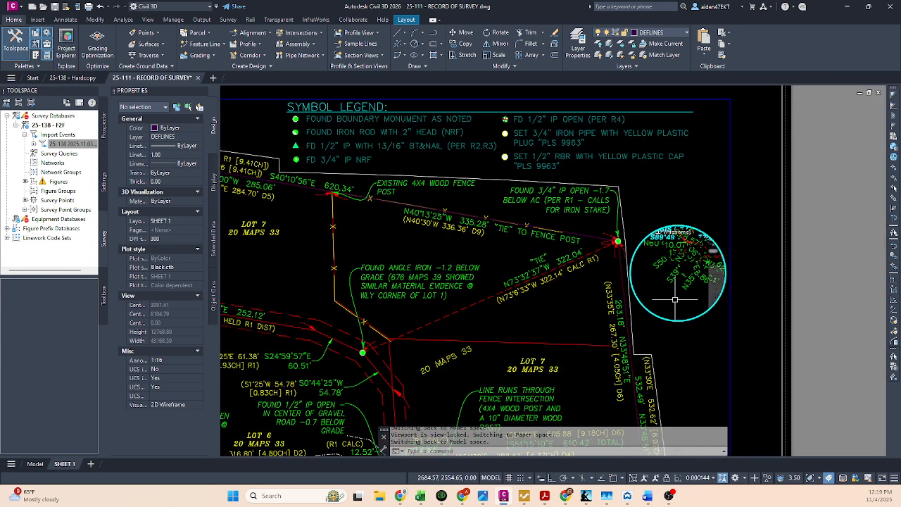
Step: Twist the circular viewport's view to 40 degrees with the DVIEW TWist option
{"action": "type", "text": "dview"}
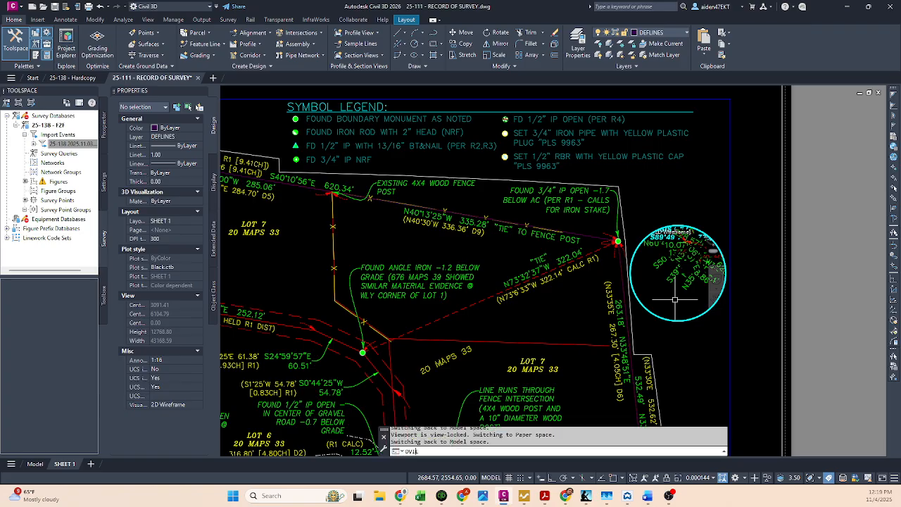
{"action": "key", "text": "Return"}
{"action": "key", "text": "Return"}
{"action": "key", "text": "Return"}
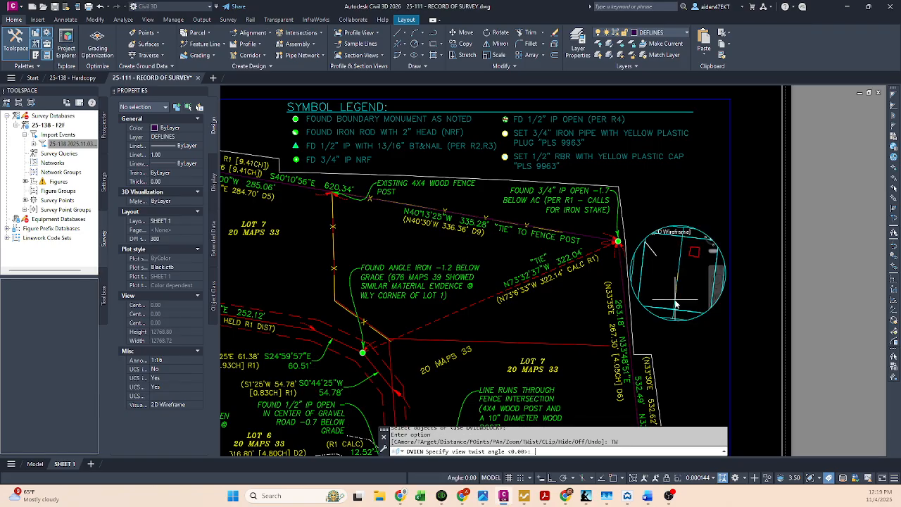
{"action": "type", "text": "4"}
{"action": "key", "text": "Return"}
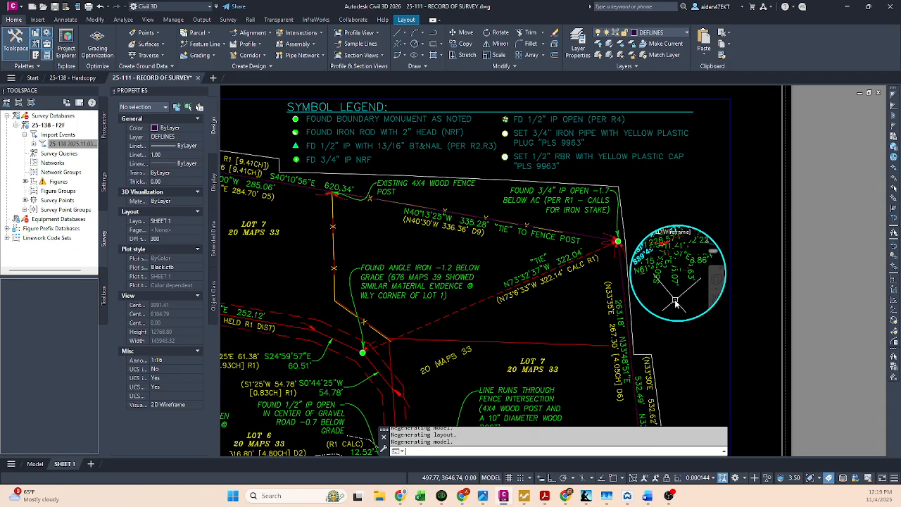
{"action": "key", "text": "Return"}
Step: Set the circular viewport's annotation scale to 1:100 and frame the surveyed monument area inside it
{"action": "left_click", "coordinate": [698, 479]}
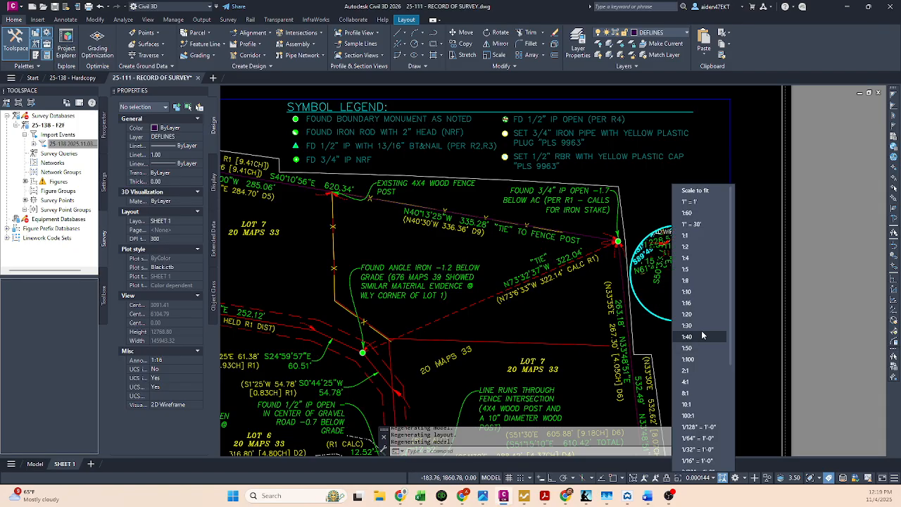
{"action": "left_click", "coordinate": [688, 359]}
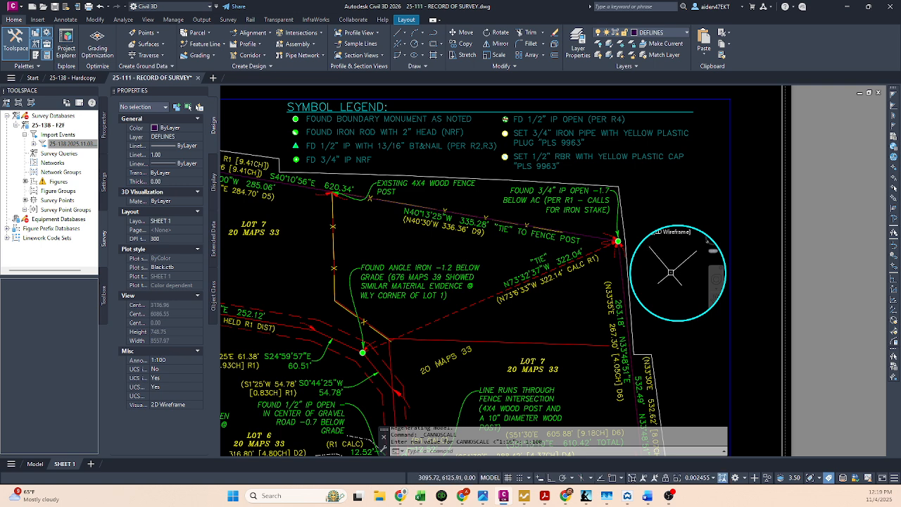
{"action": "scroll", "coordinate": [695, 280], "scroll_direction": "up", "scroll_amount": 5}
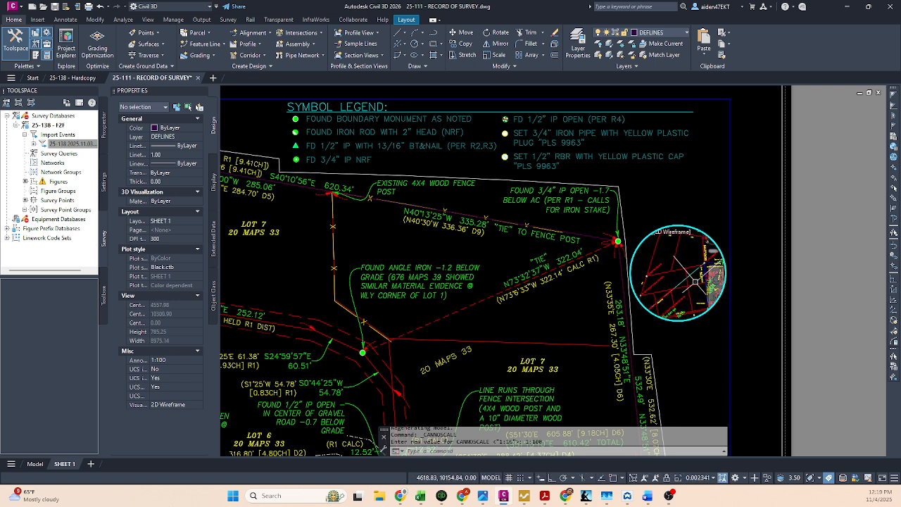
{"action": "scroll", "coordinate": [679, 277], "scroll_direction": "down", "scroll_amount": 3}
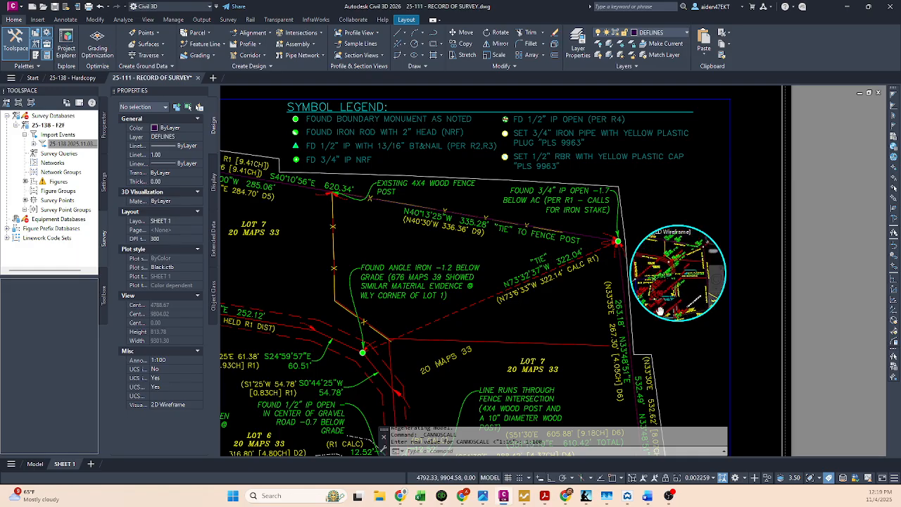
{"action": "scroll", "coordinate": [674, 280], "scroll_direction": "up", "scroll_amount": 3}
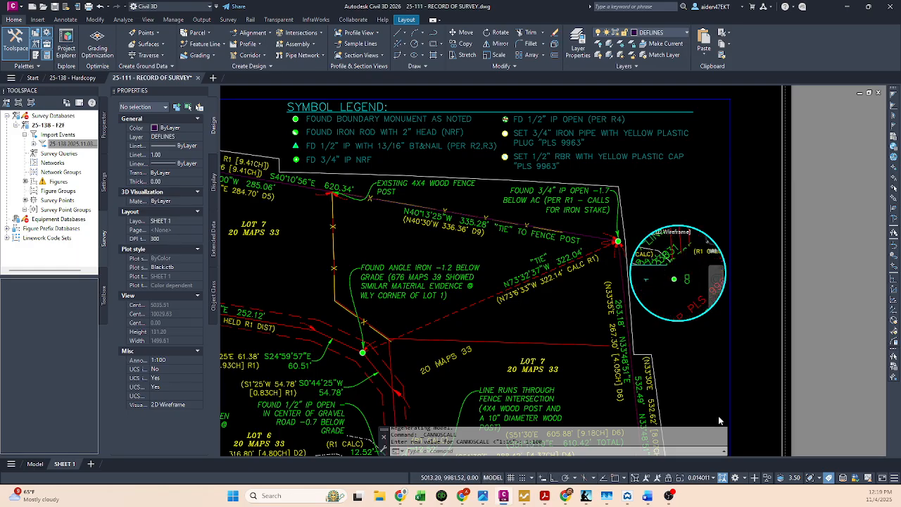
Step: Set the circular viewport's annotation scale to 1:16
{"action": "left_click", "coordinate": [708, 479]}
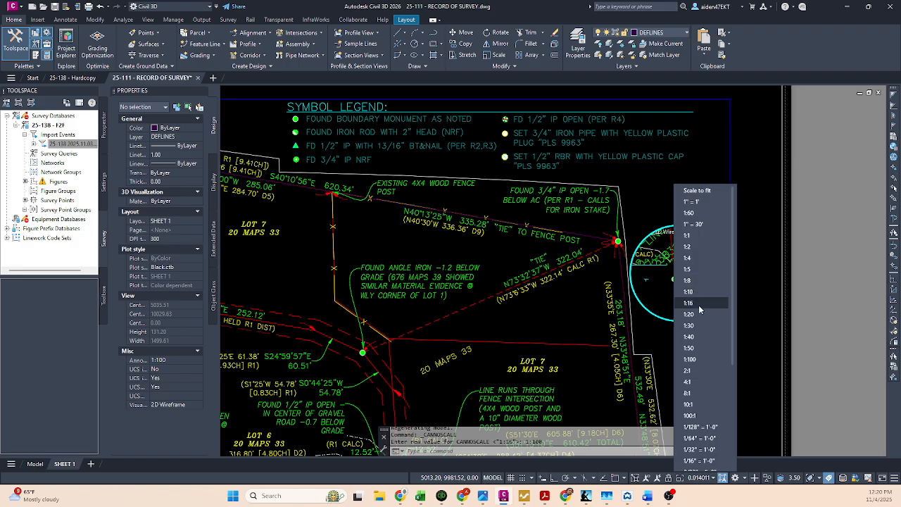
{"action": "left_click", "coordinate": [701, 310]}
{"action": "scroll", "coordinate": [681, 289], "scroll_direction": "up", "scroll_amount": 4}
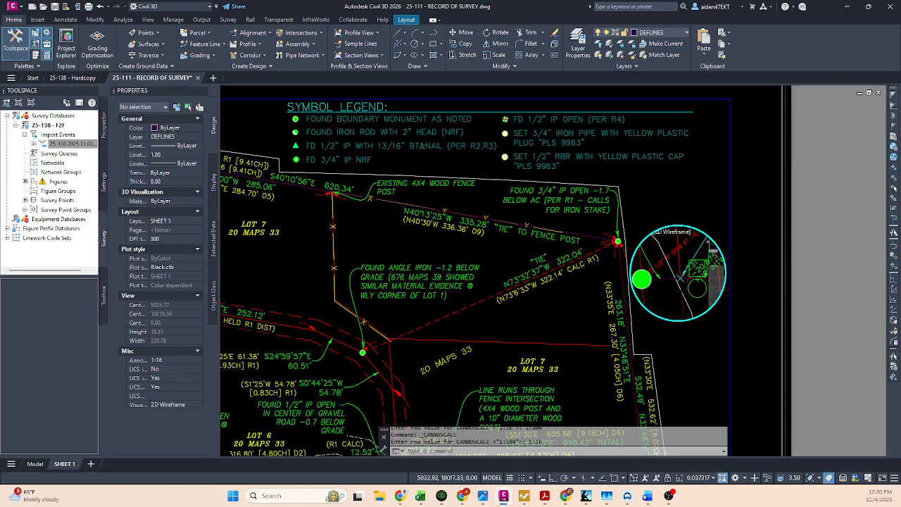
{"action": "middle_click_drag", "start_coordinate": [680, 289], "coordinate": [689, 294]}
Step: Set the circular viewport's annotation scale to 1:2 and frame the green found monument and adjacent lines inside it
{"action": "left_click", "coordinate": [704, 479]}
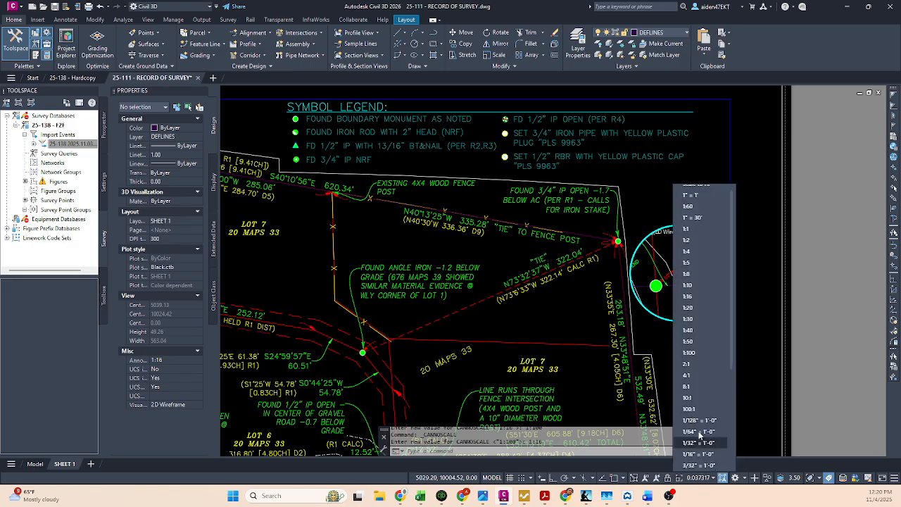
{"action": "left_click", "coordinate": [700, 308]}
{"action": "scroll", "coordinate": [675, 282], "scroll_direction": "down", "scroll_amount": 6}
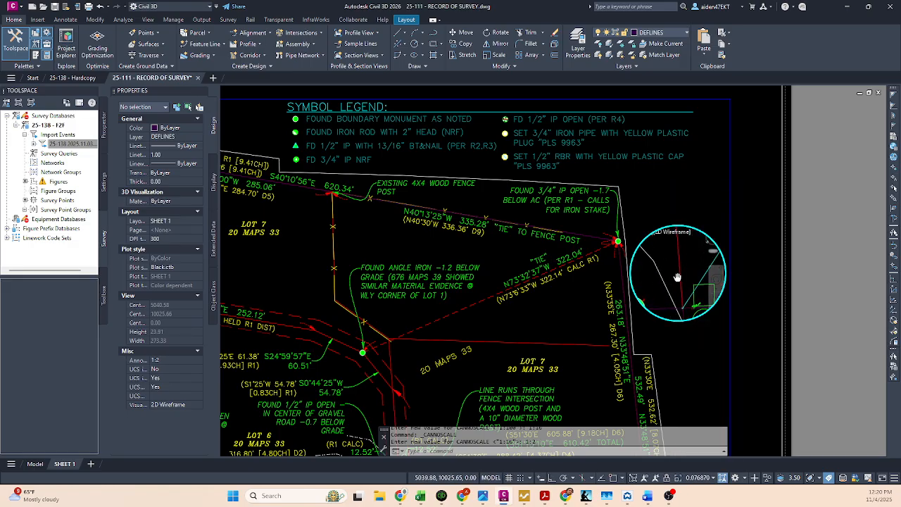
{"action": "scroll", "coordinate": [676, 285], "scroll_direction": "up", "scroll_amount": 2}
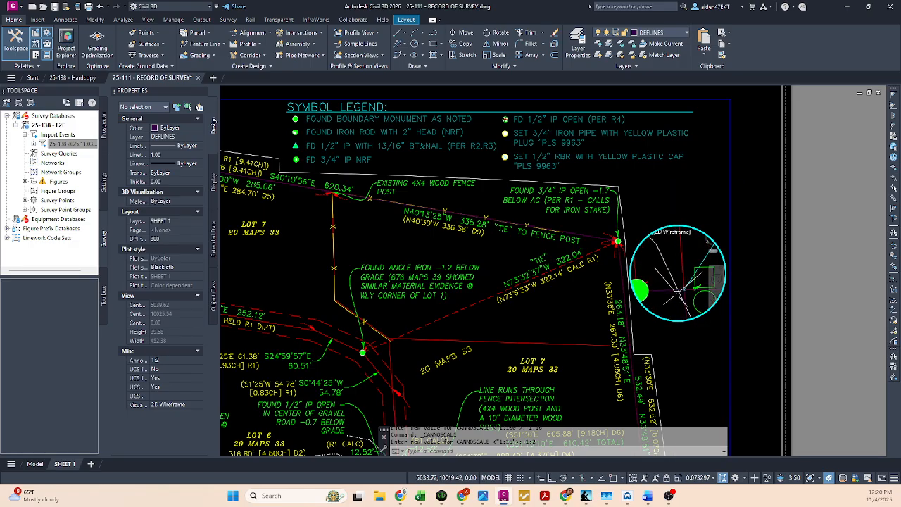
{"action": "scroll", "coordinate": [676, 278], "scroll_direction": "down", "scroll_amount": 2}
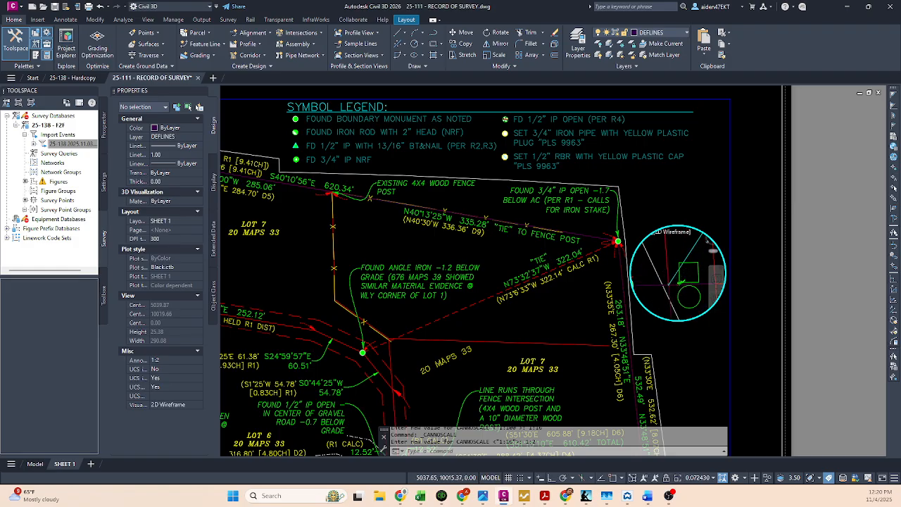
{"action": "scroll", "coordinate": [683, 283], "scroll_direction": "down", "scroll_amount": 2}
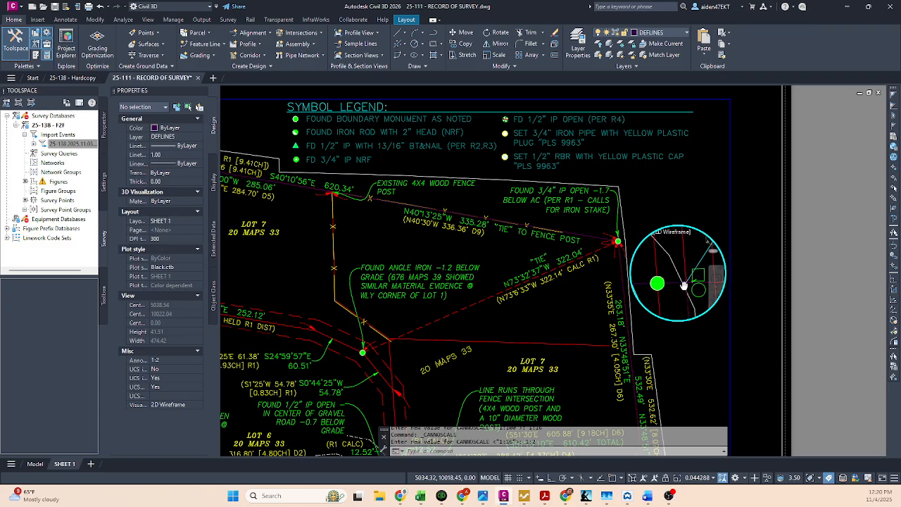
{"action": "double_click", "coordinate": [707, 344]}
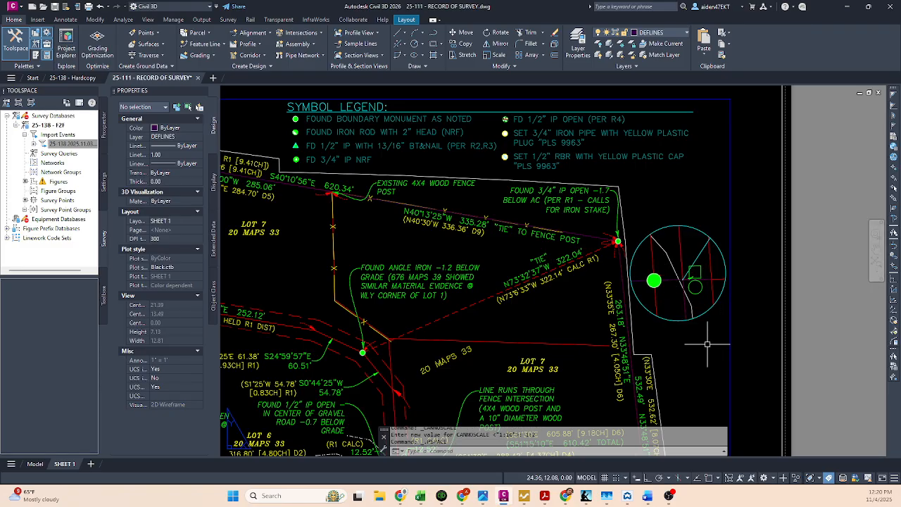
Step: Freeze the TEXT layer in the circular viewport by picking the green square beside the monument
{"action": "middle_click_drag", "start_coordinate": [686, 325], "coordinate": [709, 273]}
{"action": "scroll", "coordinate": [711, 272], "scroll_direction": "down", "scroll_amount": 2}
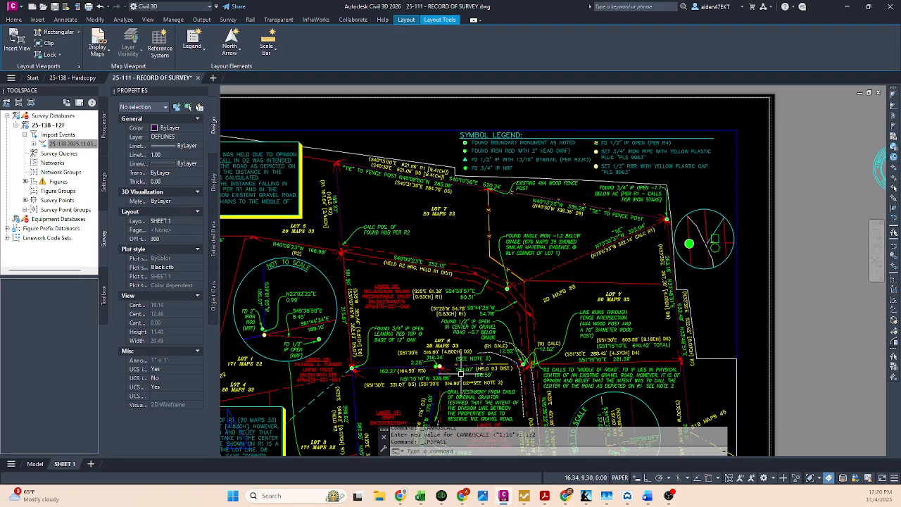
{"action": "scroll", "coordinate": [469, 352], "scroll_direction": "up", "scroll_amount": 5}
{"action": "scroll", "coordinate": [472, 377], "scroll_direction": "down", "scroll_amount": 5}
{"action": "scroll", "coordinate": [697, 266], "scroll_direction": "up", "scroll_amount": 5}
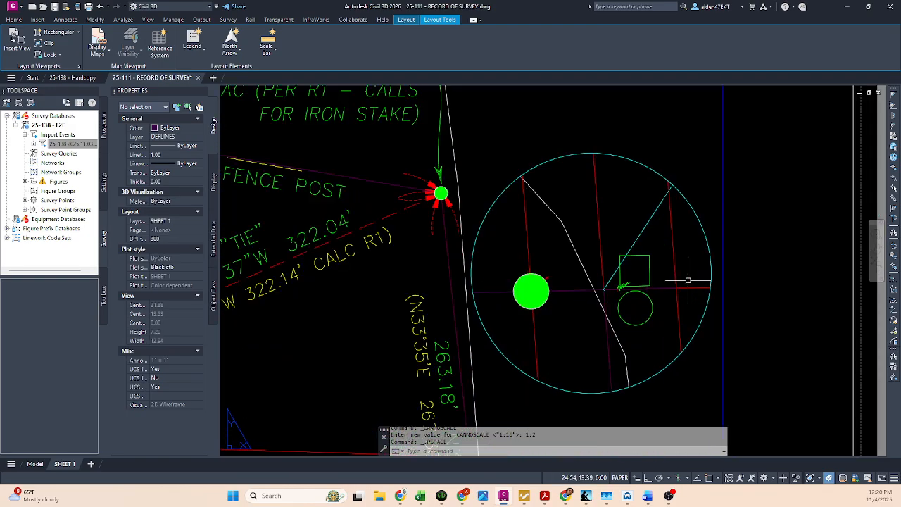
{"action": "double_click", "coordinate": [647, 265]}
{"action": "left_click", "coordinate": [652, 268]}
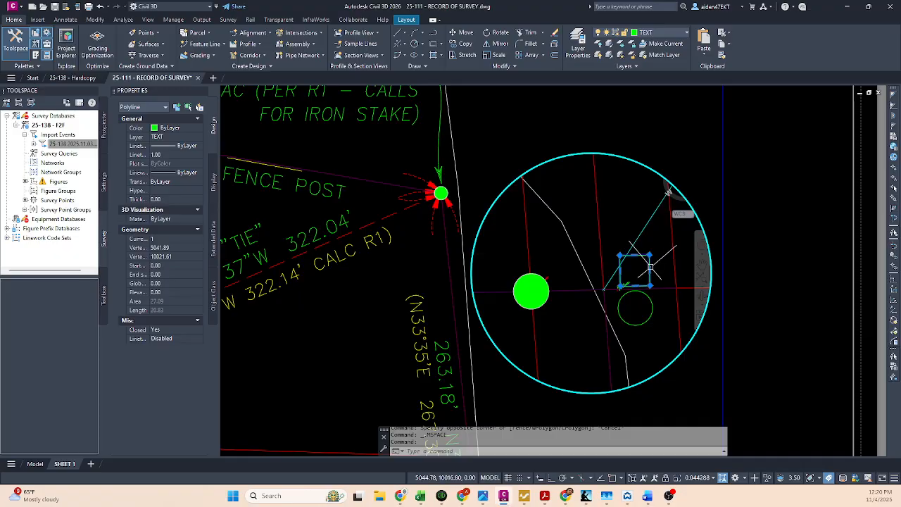
{"action": "left_click", "coordinate": [622, 47]}
{"action": "left_click", "coordinate": [650, 269]}
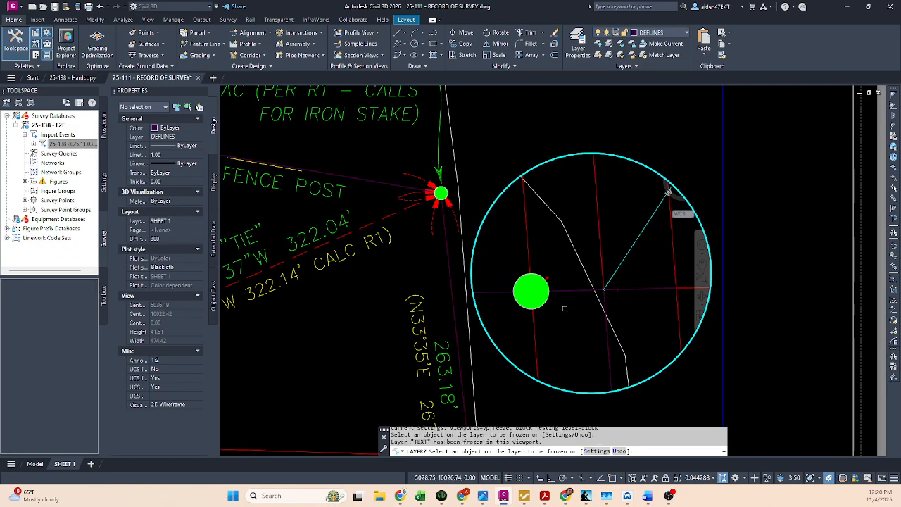
{"action": "key", "text": "Escape"}
Step: Freeze the FD BNDRY MONS layer in the circular viewport by picking the large green found-monument symbol
{"action": "left_click", "coordinate": [548, 299]}
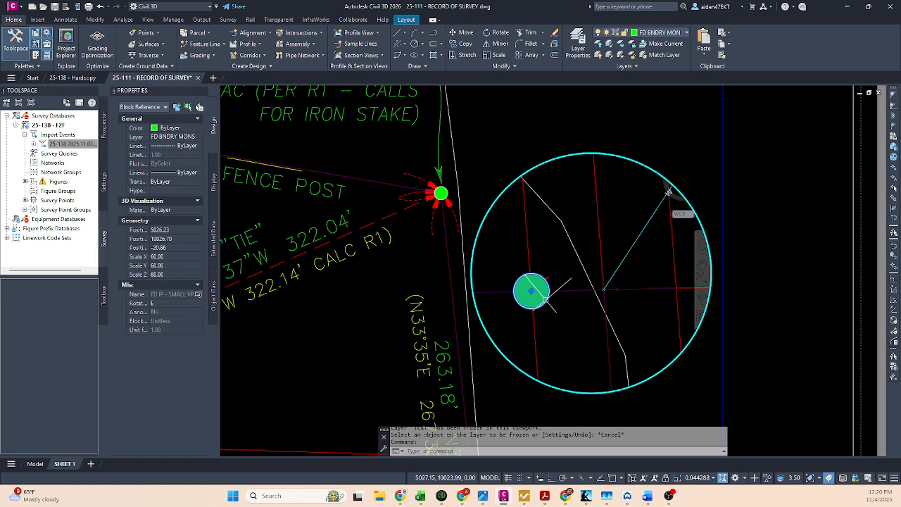
{"action": "key", "text": "Escape"}
{"action": "left_click", "coordinate": [622, 44]}
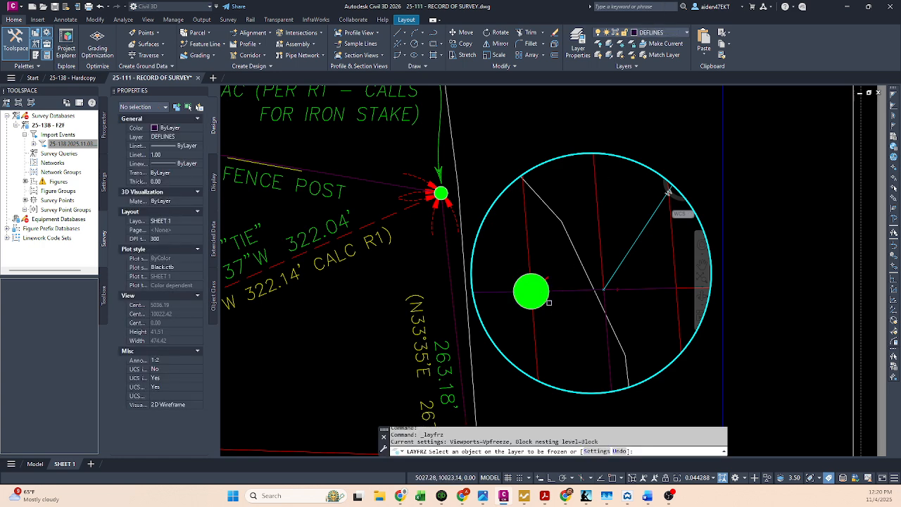
{"action": "left_click", "coordinate": [549, 302]}
{"action": "key", "text": "Escape"}
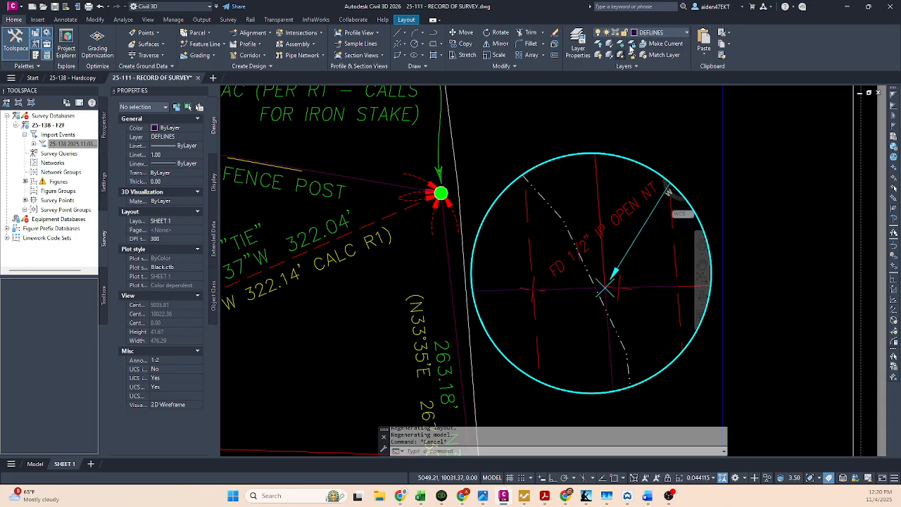
Step: Review the drawing's full layer list, including the layers meant for the small viewport
{"action": "left_click", "coordinate": [655, 33]}
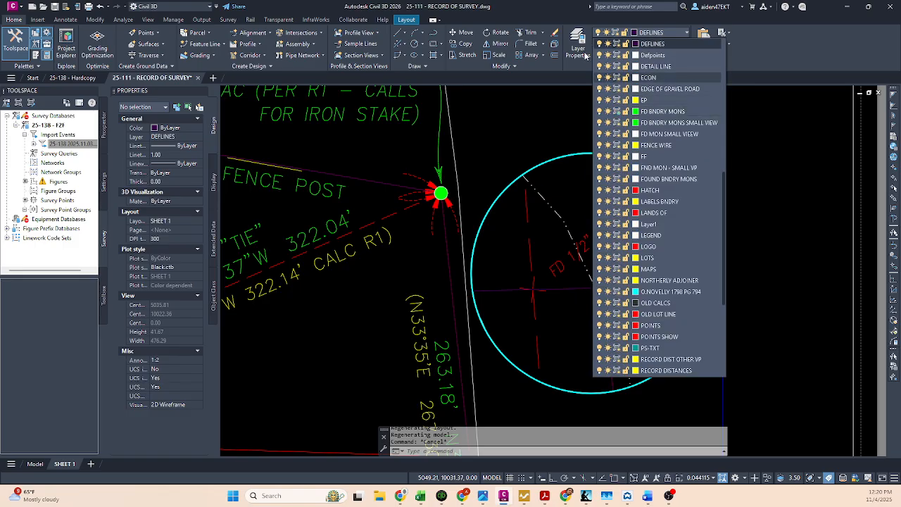
{"action": "scroll", "coordinate": [622, 120], "scroll_direction": "down", "scroll_amount": 5}
{"action": "scroll", "coordinate": [626, 150], "scroll_direction": "up", "scroll_amount": 9}
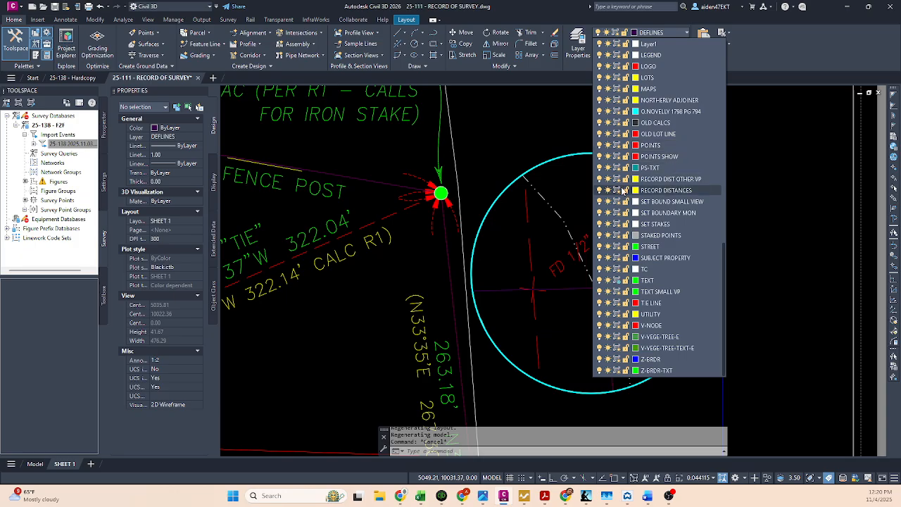
{"action": "scroll", "coordinate": [628, 191], "scroll_direction": "up", "scroll_amount": 5}
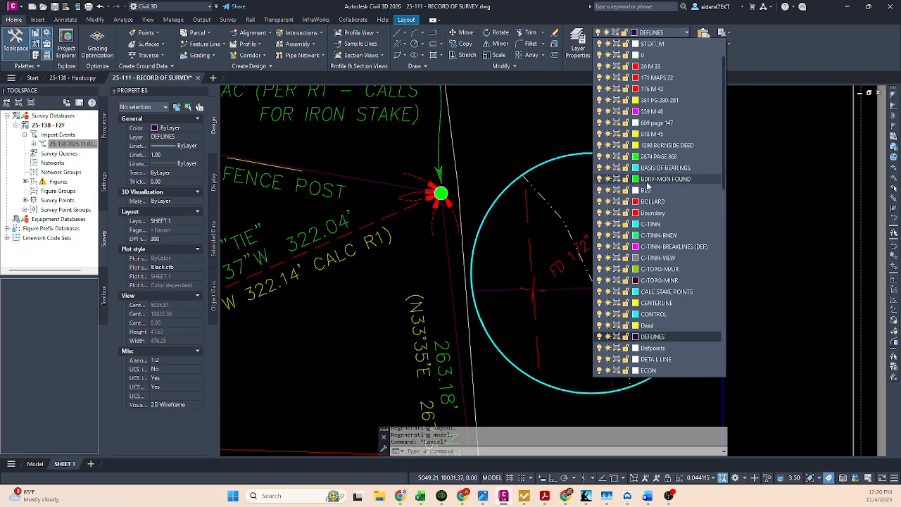
{"action": "scroll", "coordinate": [646, 187], "scroll_direction": "down", "scroll_amount": 4}
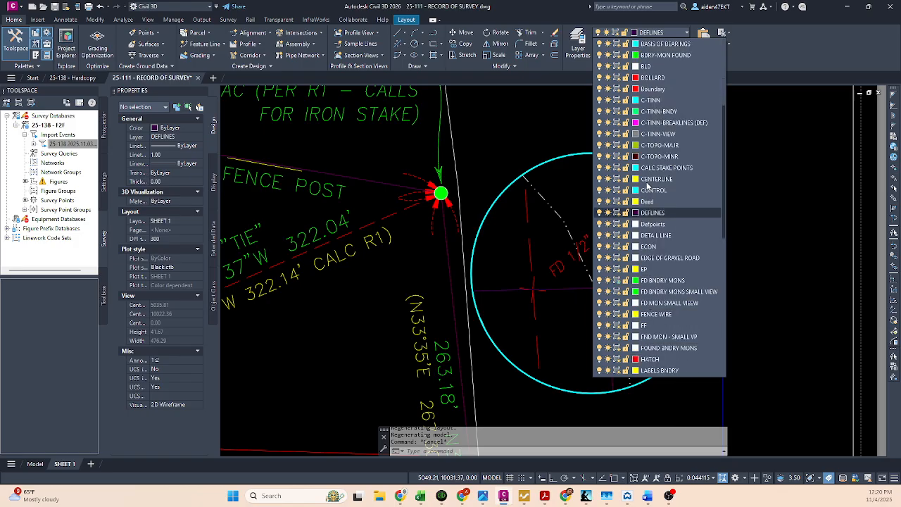
{"action": "scroll", "coordinate": [643, 204], "scroll_direction": "down", "scroll_amount": 5}
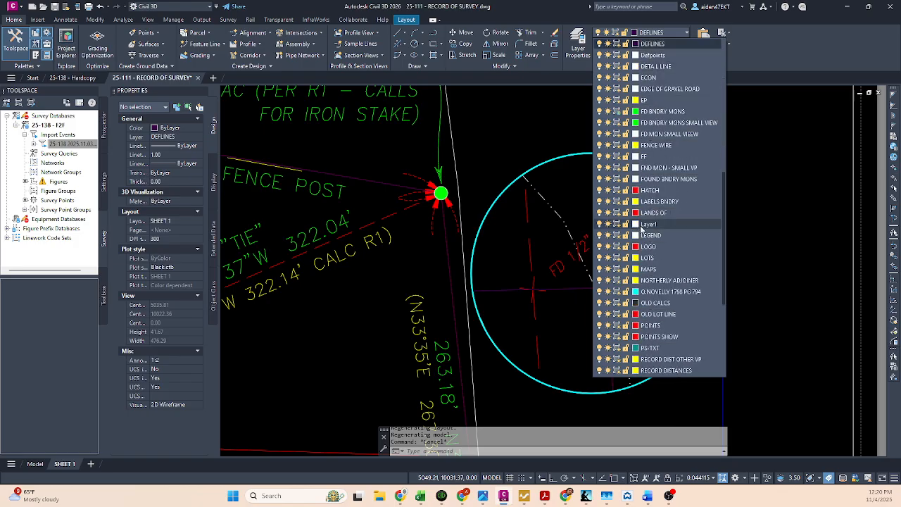
{"action": "scroll", "coordinate": [642, 230], "scroll_direction": "down", "scroll_amount": 5}
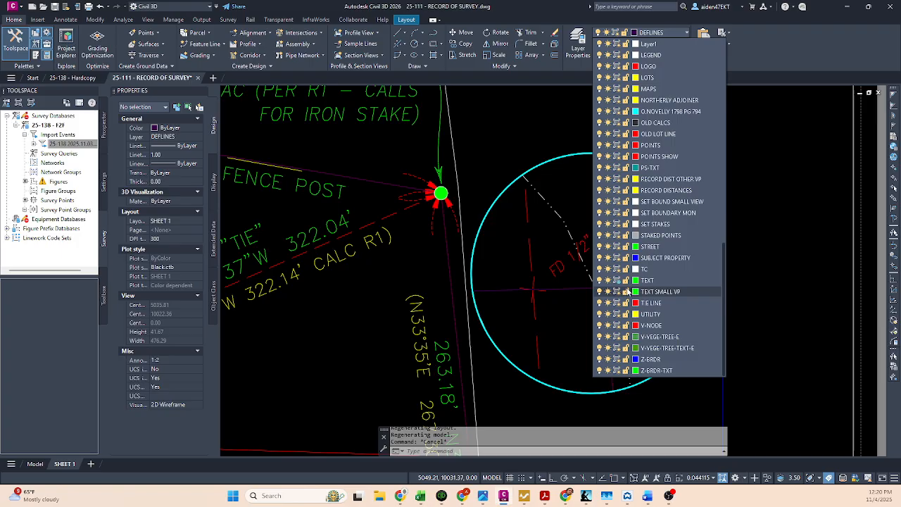
{"action": "left_click", "coordinate": [583, 326]}
{"action": "key", "text": "Escape"}
Step: Inspect the COGO points around the monument in the circular viewport and clear the selection
{"action": "scroll", "coordinate": [581, 310], "scroll_direction": "up", "scroll_amount": 3}
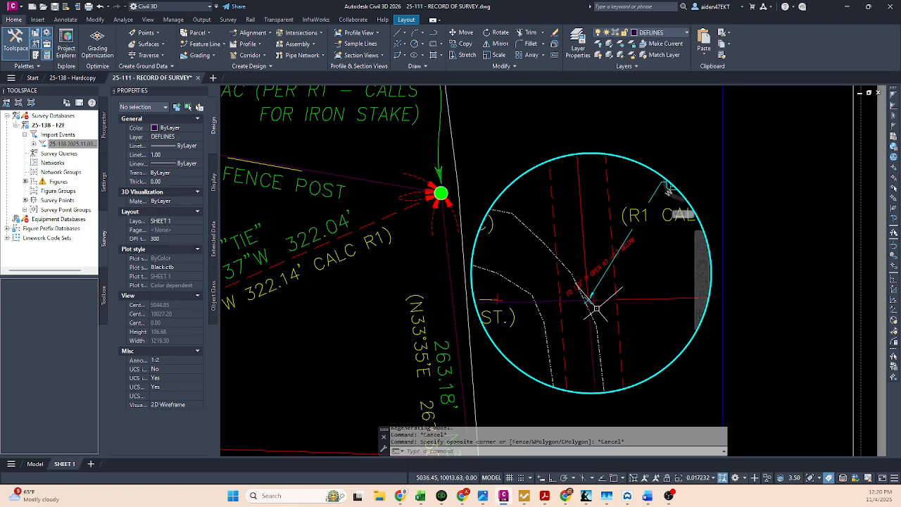
{"action": "left_click", "coordinate": [586, 293]}
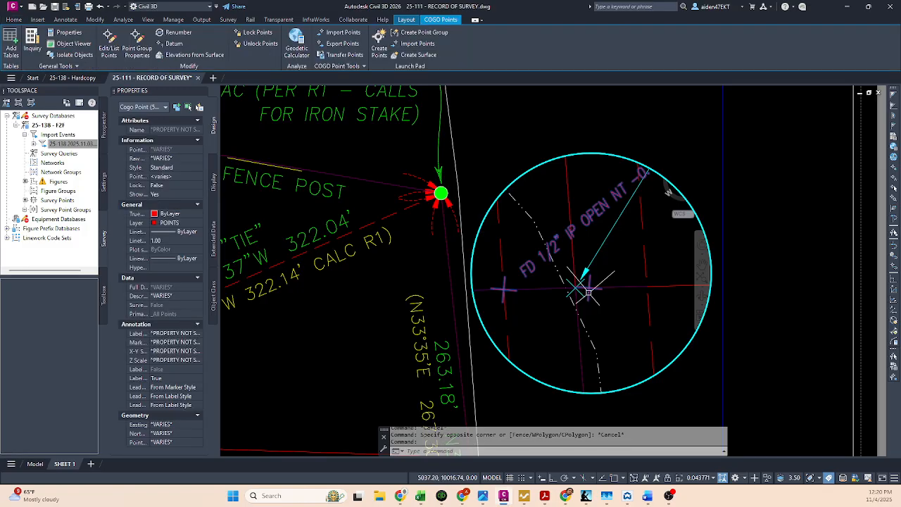
{"action": "scroll", "coordinate": [588, 289], "scroll_direction": "up", "scroll_amount": 3}
{"action": "scroll", "coordinate": [643, 246], "scroll_direction": "up", "scroll_amount": 3}
{"action": "key", "text": "Escape"}
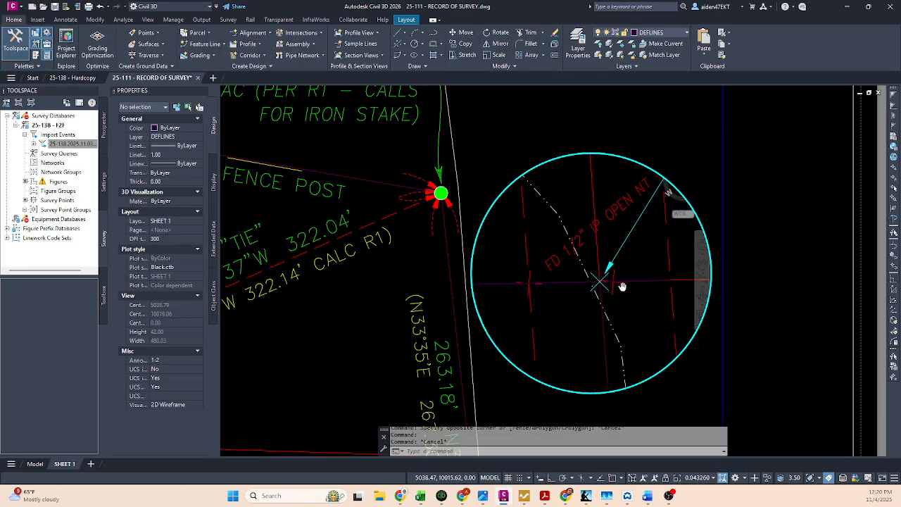
Step: Set the circular viewport's annotation scale to 1:1 and reframe the line intersection inside it
{"action": "left_click", "coordinate": [696, 478]}
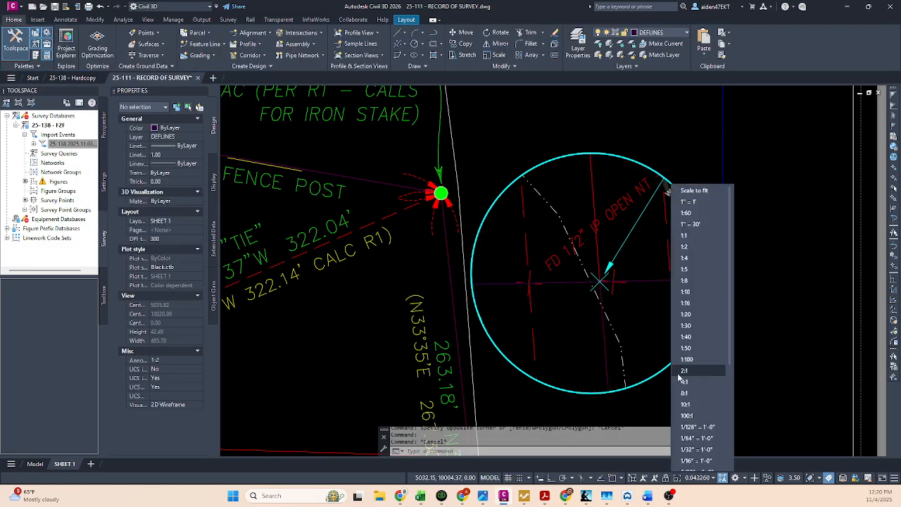
{"action": "left_click", "coordinate": [676, 245]}
{"action": "scroll", "coordinate": [597, 300], "scroll_direction": "down", "scroll_amount": 8}
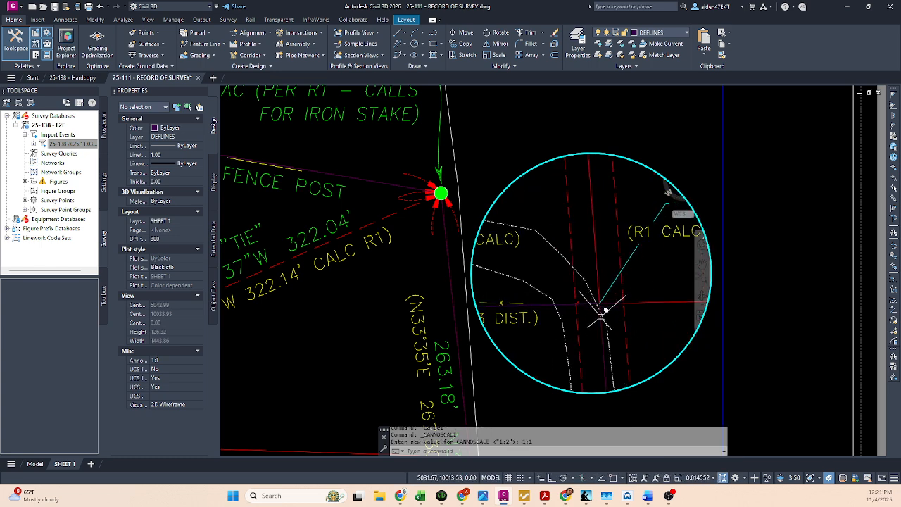
{"action": "scroll", "coordinate": [601, 311], "scroll_direction": "up", "scroll_amount": 3}
{"action": "middle_click_drag", "start_coordinate": [603, 309], "coordinate": [607, 333]}
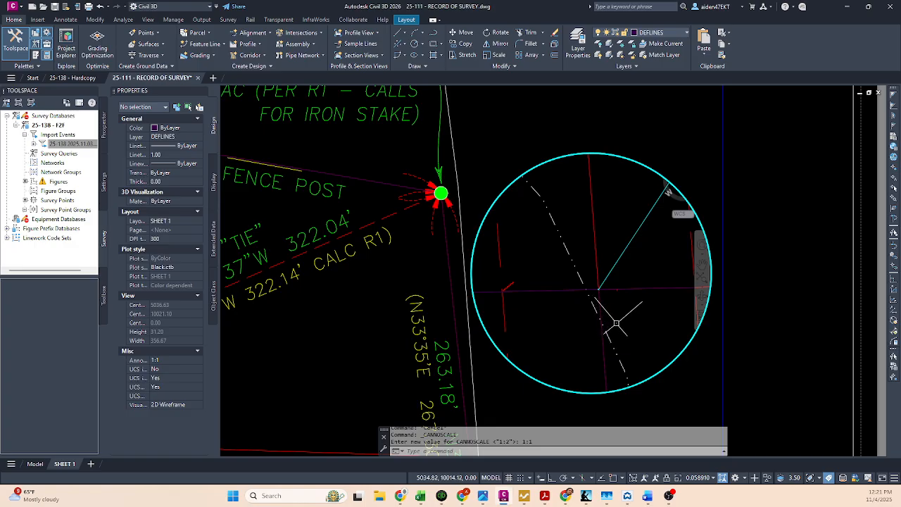
Step: Toggle the circular viewport's display lock and try viewport scales of 1:2 and 1:5
{"action": "left_click", "coordinate": [668, 479]}
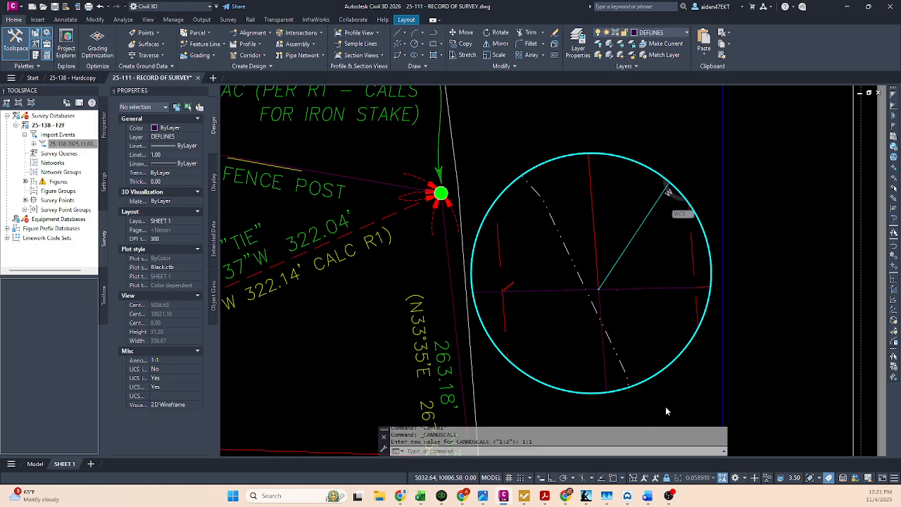
{"action": "left_click", "coordinate": [697, 478]}
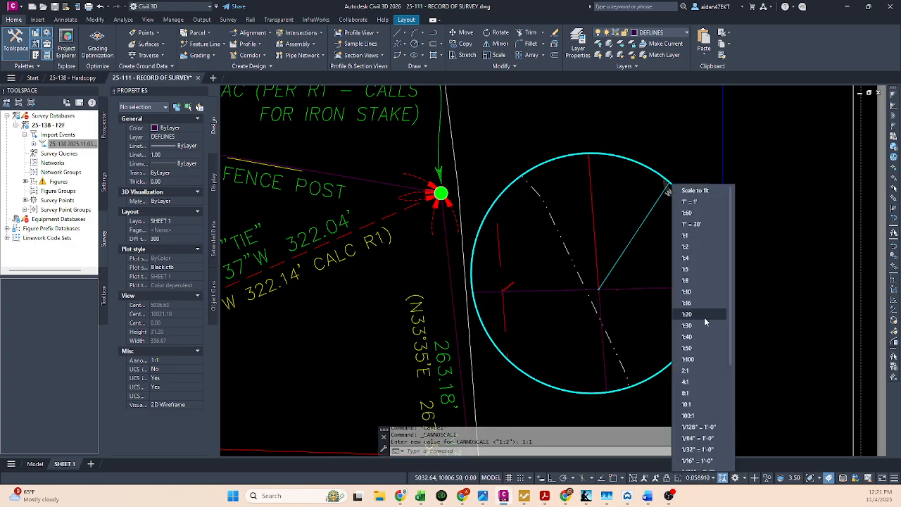
{"action": "left_click", "coordinate": [688, 246]}
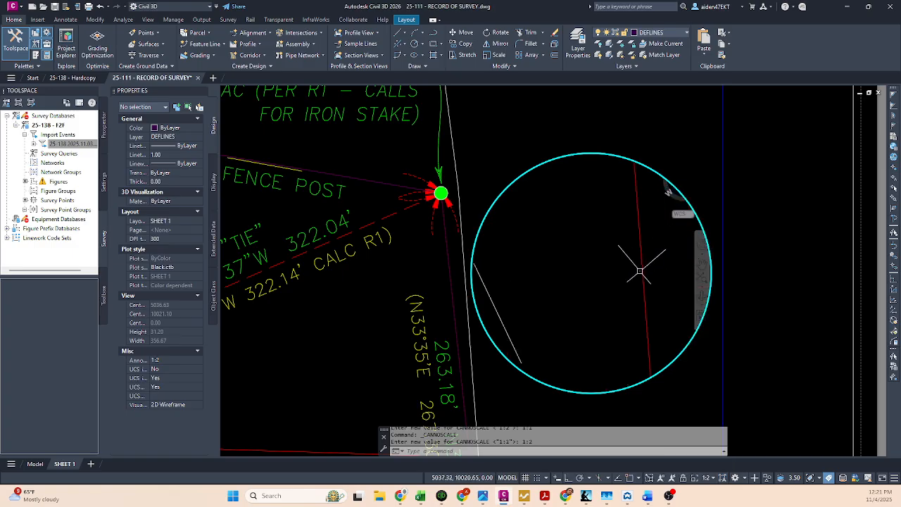
{"action": "left_click", "coordinate": [705, 478]}
{"action": "left_click", "coordinate": [708, 273]}
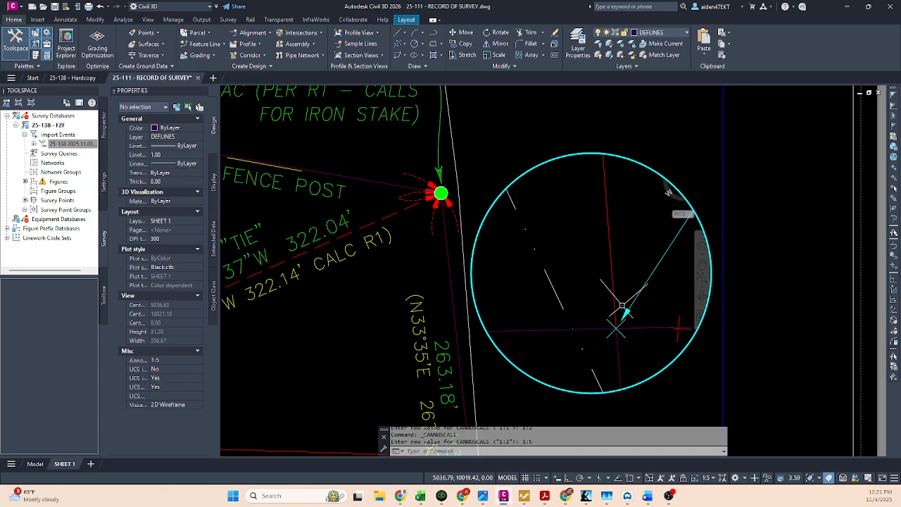
{"action": "scroll", "coordinate": [623, 307], "scroll_direction": "up", "scroll_amount": 5}
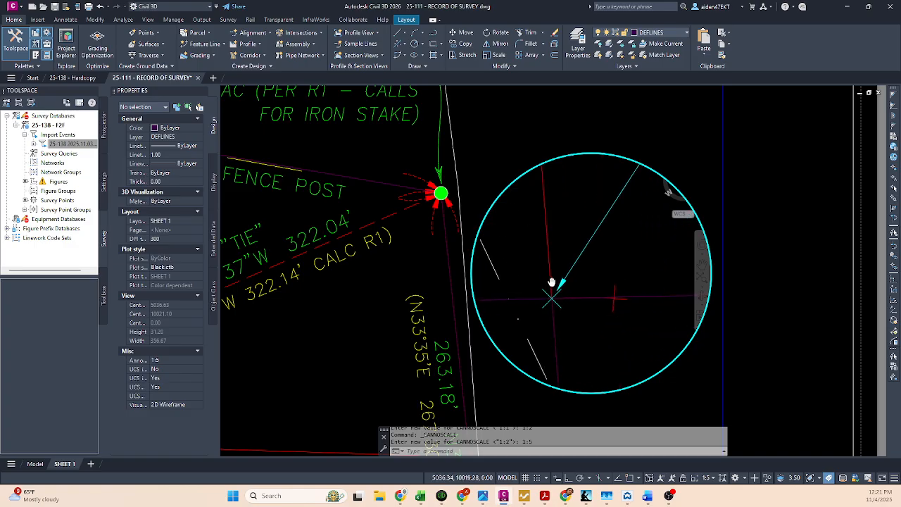
Step: Set the circular viewport's scale to 1:8 and move the leader's point marker closer to its centre
{"action": "left_click", "coordinate": [705, 478]}
{"action": "left_click", "coordinate": [708, 287]}
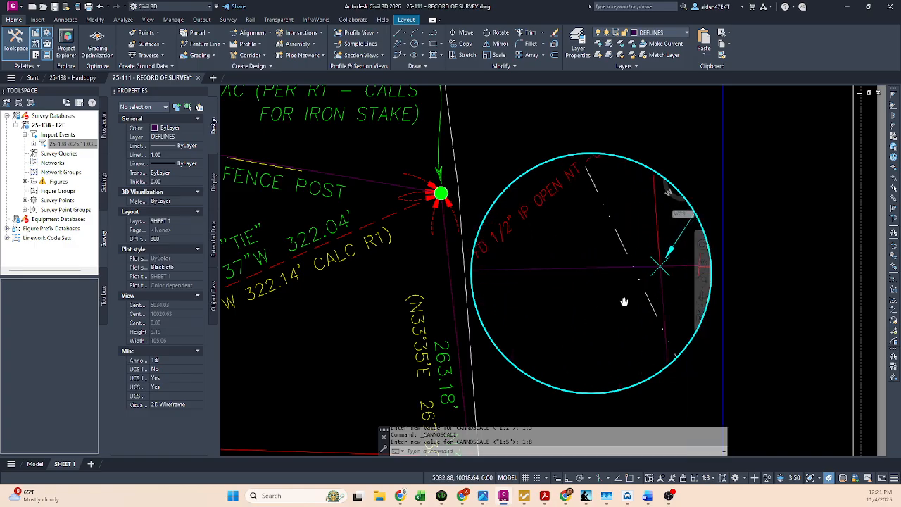
{"action": "middle_click_drag", "start_coordinate": [624, 303], "coordinate": [534, 329]}
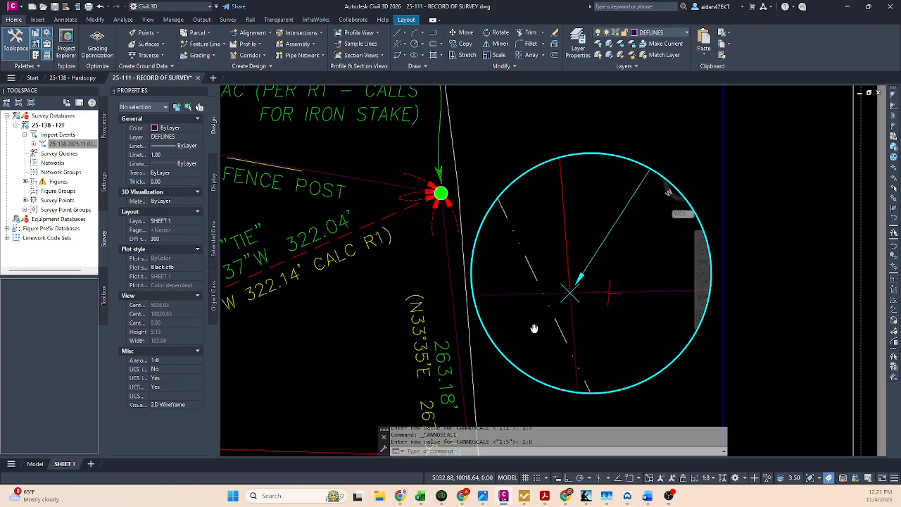
{"action": "scroll", "coordinate": [690, 267], "scroll_direction": "down", "scroll_amount": 2}
Step: Set the circular viewport's scale to 1:10 and reframe the leader, point marker and road lines
{"action": "left_click", "coordinate": [714, 479]}
{"action": "left_click", "coordinate": [712, 286]}
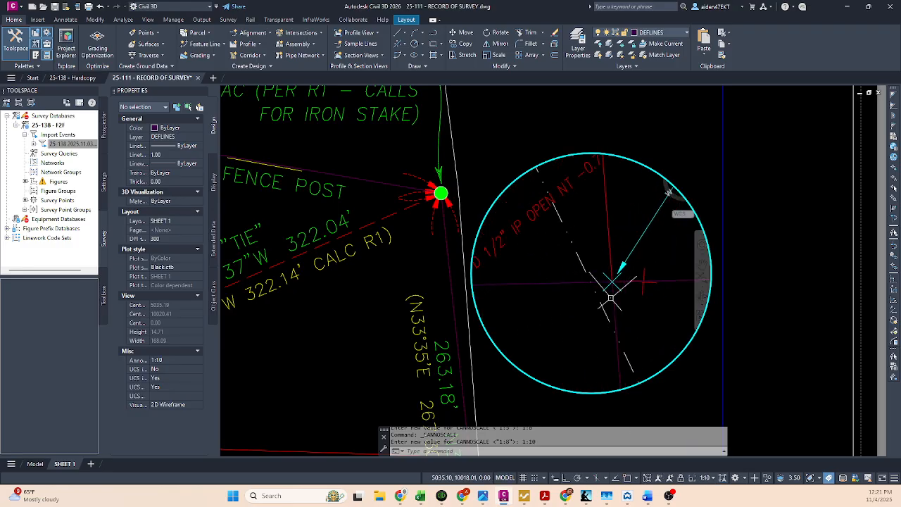
{"action": "mouse_move", "coordinate": [627, 306]}
{"action": "middle_mouse_down"}
{"action": "mouse_move", "coordinate": [570, 310]}
{"action": "mouse_move", "coordinate": [586, 305]}
{"action": "middle_mouse_up"}
{"action": "scroll", "coordinate": [586, 304], "scroll_direction": "down", "scroll_amount": 7}
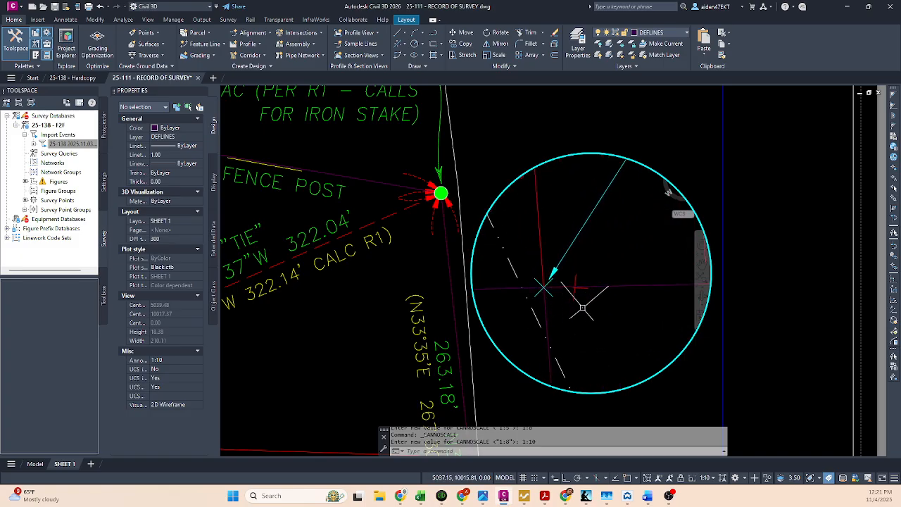
{"action": "scroll", "coordinate": [594, 314], "scroll_direction": "up", "scroll_amount": 2}
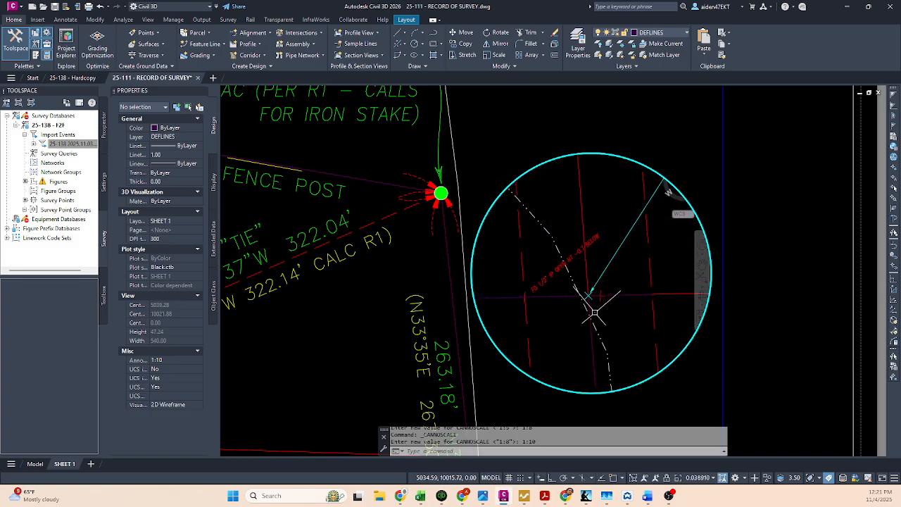
Step: Set the circular viewport's scale to 1:16 and recentre the point marker inside it
{"action": "left_click", "coordinate": [724, 478]}
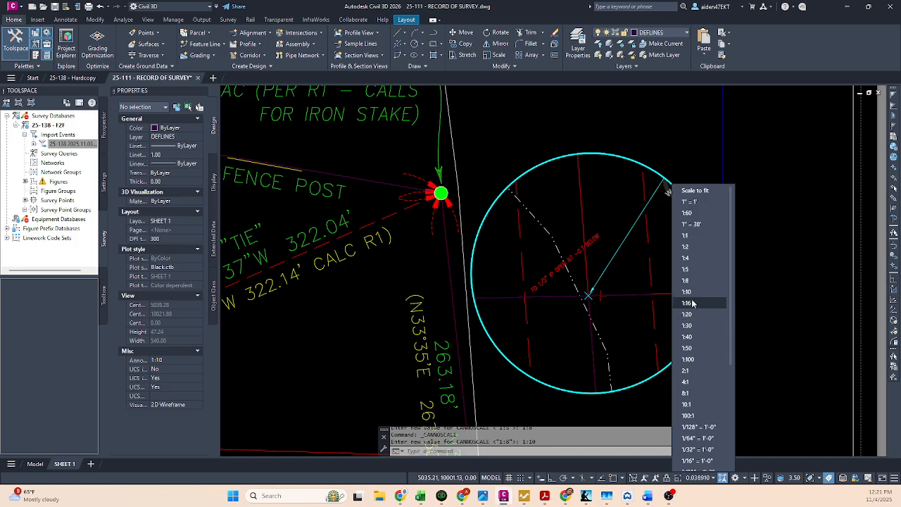
{"action": "left_click", "coordinate": [690, 303]}
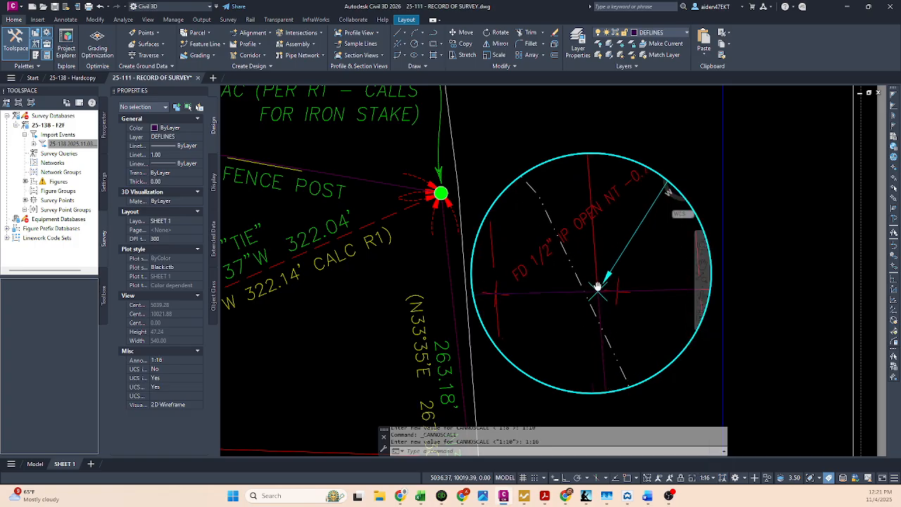
{"action": "middle_click_drag", "start_coordinate": [620, 296], "coordinate": [607, 283]}
Step: Set the circular viewport's scale to 1:20, centre the point marker in it and return to paper space
{"action": "left_click", "coordinate": [706, 479]}
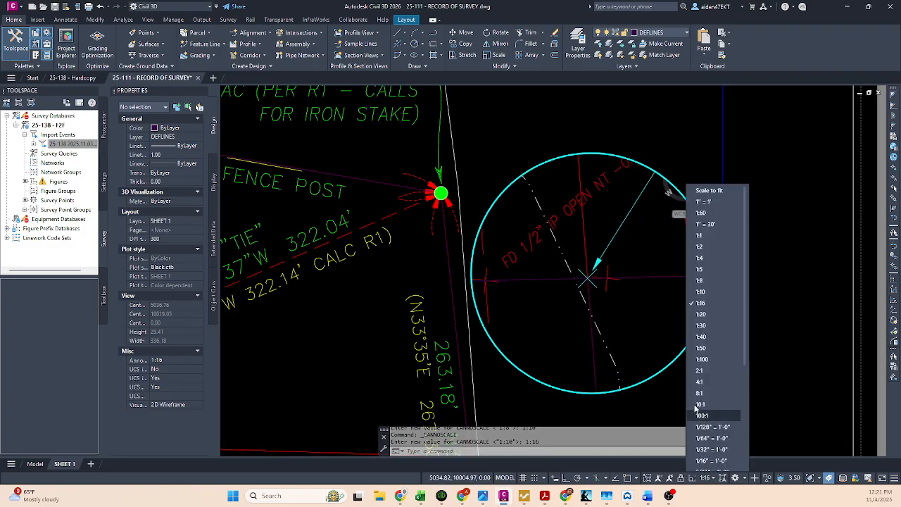
{"action": "left_click", "coordinate": [700, 314]}
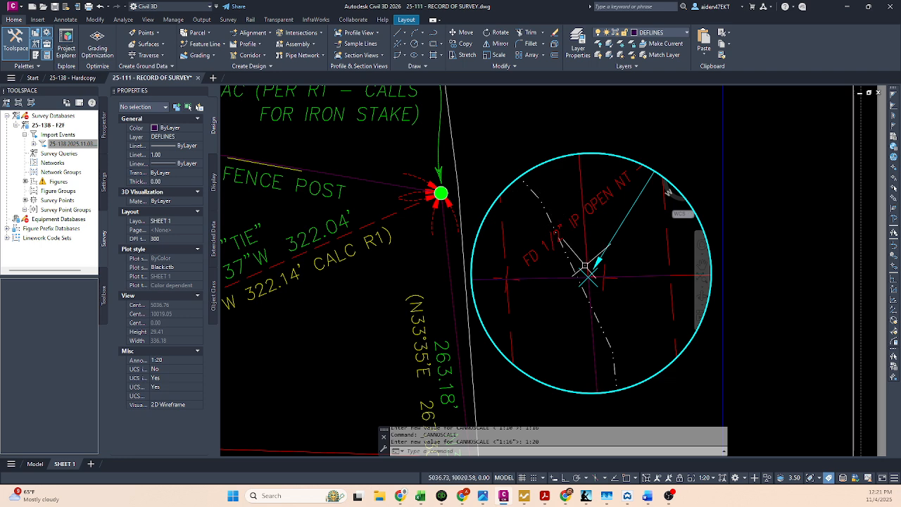
{"action": "middle_click_drag", "start_coordinate": [585, 266], "coordinate": [597, 279]}
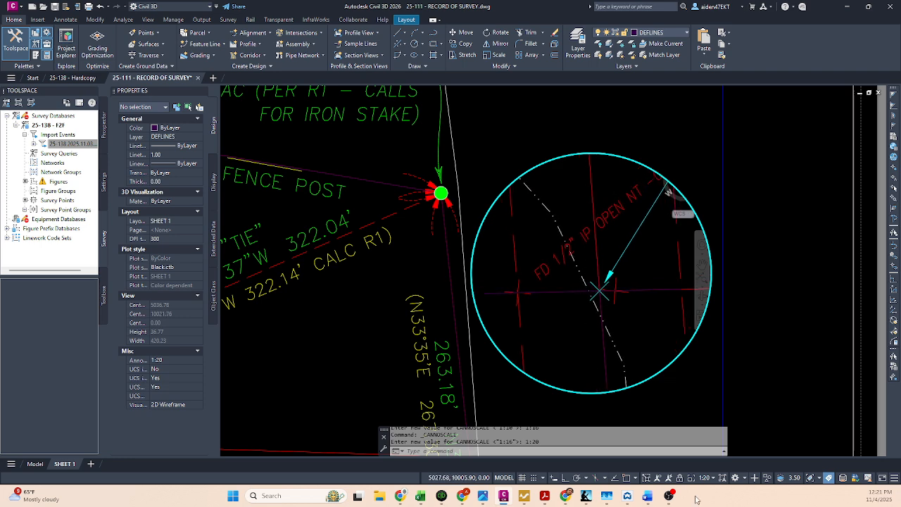
{"action": "double_click", "coordinate": [685, 385]}
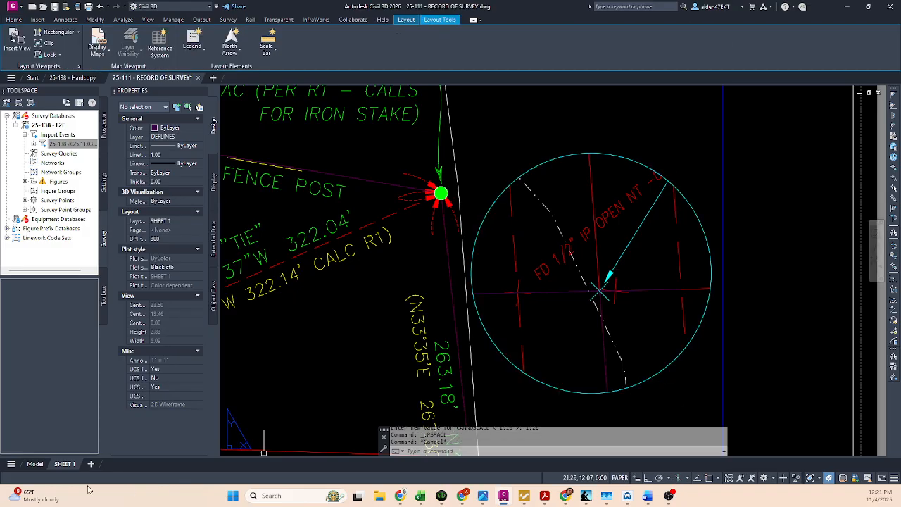
Step: In model space, select the road lines, dash-dot line and open circle around the found 1/2" iron pipe
{"action": "left_click", "coordinate": [34, 464]}
{"action": "scroll", "coordinate": [473, 315], "scroll_direction": "down", "scroll_amount": 5}
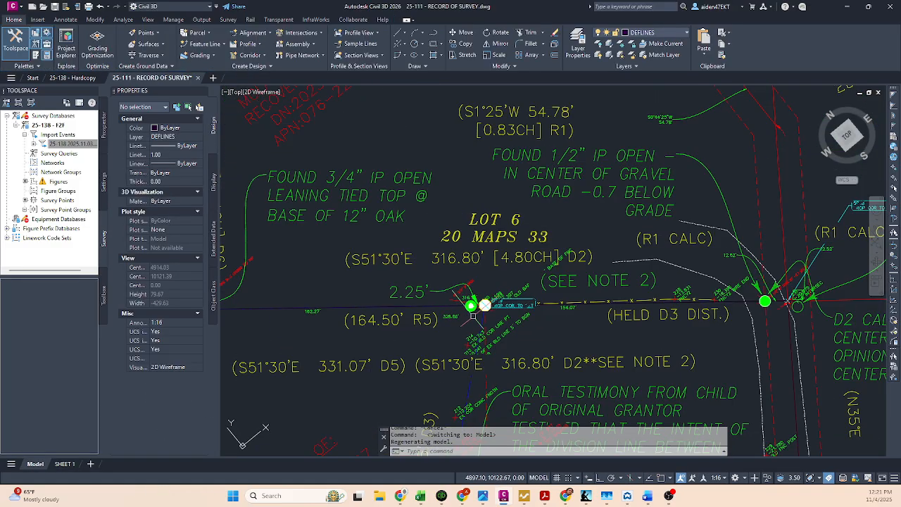
{"action": "scroll", "coordinate": [856, 289], "scroll_direction": "up", "scroll_amount": 6}
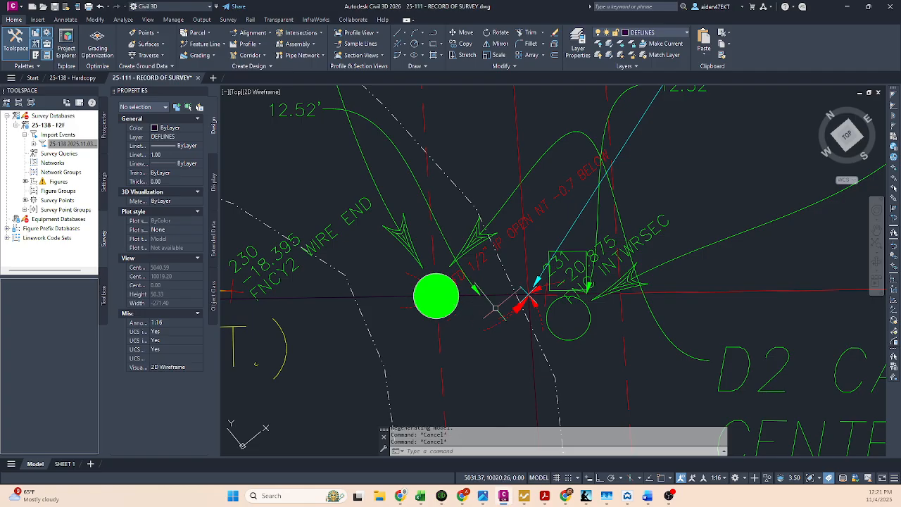
{"action": "scroll", "coordinate": [497, 307], "scroll_direction": "up", "scroll_amount": 2}
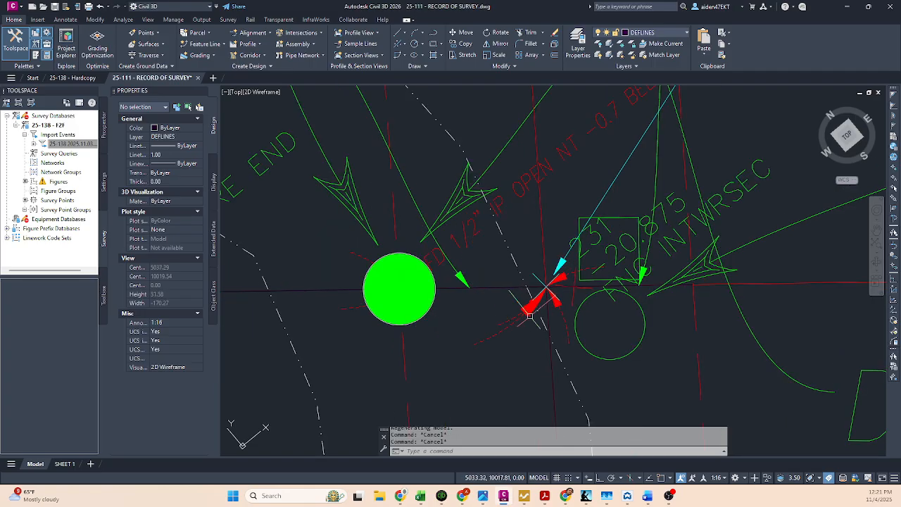
{"action": "left_click", "coordinate": [577, 304]}
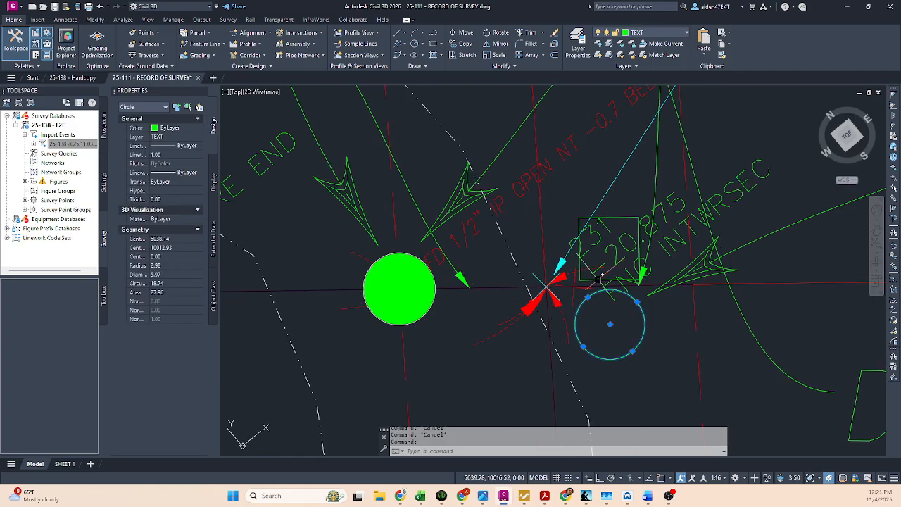
{"action": "key", "text": "Escape"}
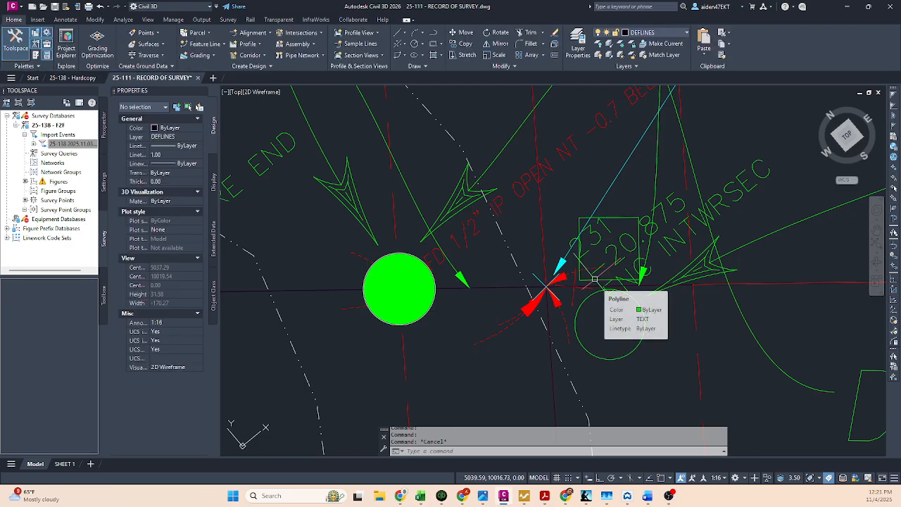
{"action": "left_click", "coordinate": [728, 372]}
{"action": "key", "text": "Escape"}
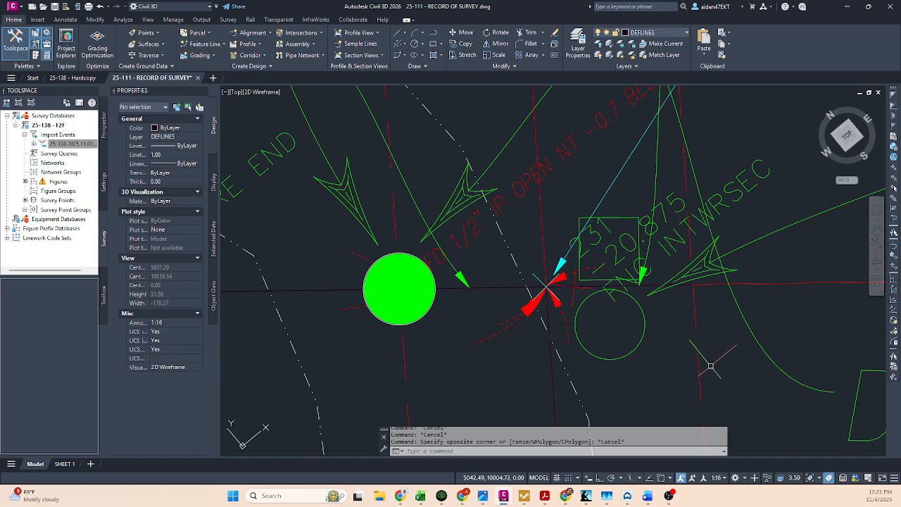
{"action": "middle_click_drag", "start_coordinate": [715, 378], "coordinate": [714, 342]}
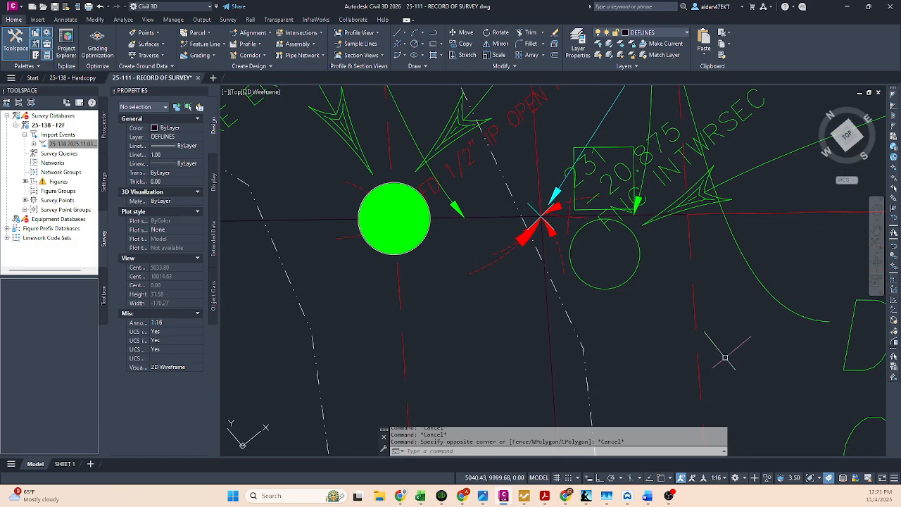
{"action": "left_click", "coordinate": [733, 380]}
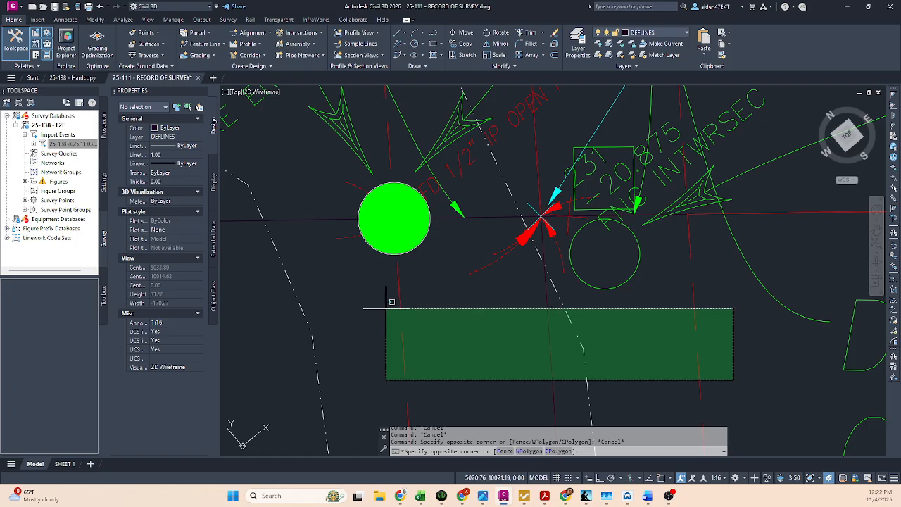
{"action": "left_click", "coordinate": [383, 286]}
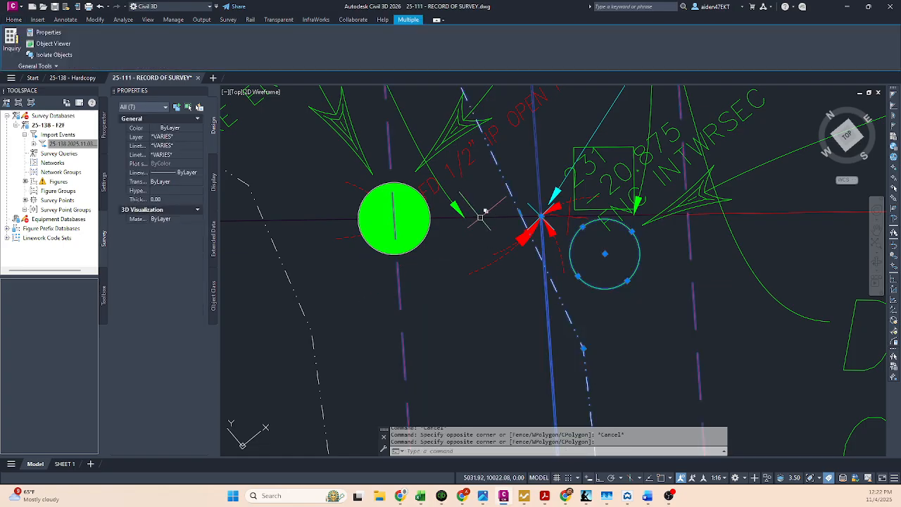
Step: Add the short line segments crossing the road on both sides of the monument to the selection
{"action": "left_click", "coordinate": [481, 217]}
{"action": "left_click", "coordinate": [522, 287]}
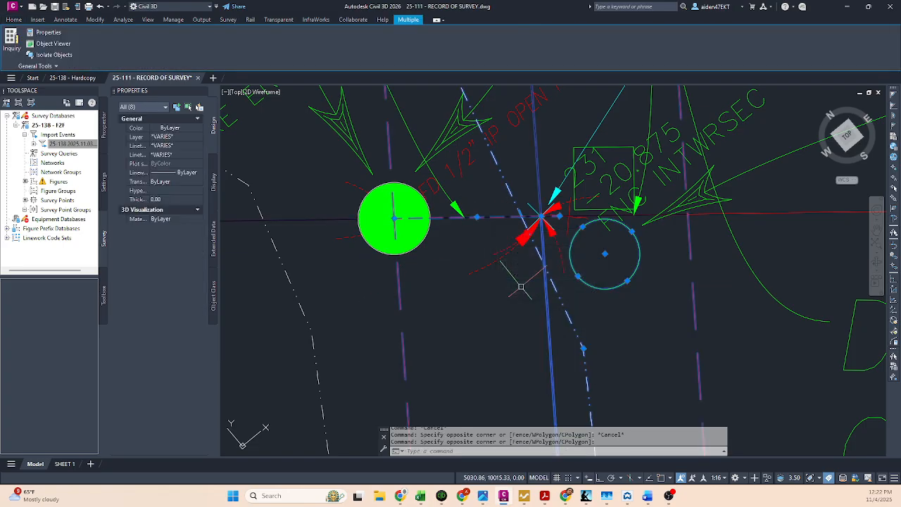
{"action": "left_click", "coordinate": [649, 212]}
{"action": "left_click", "coordinate": [693, 271]}
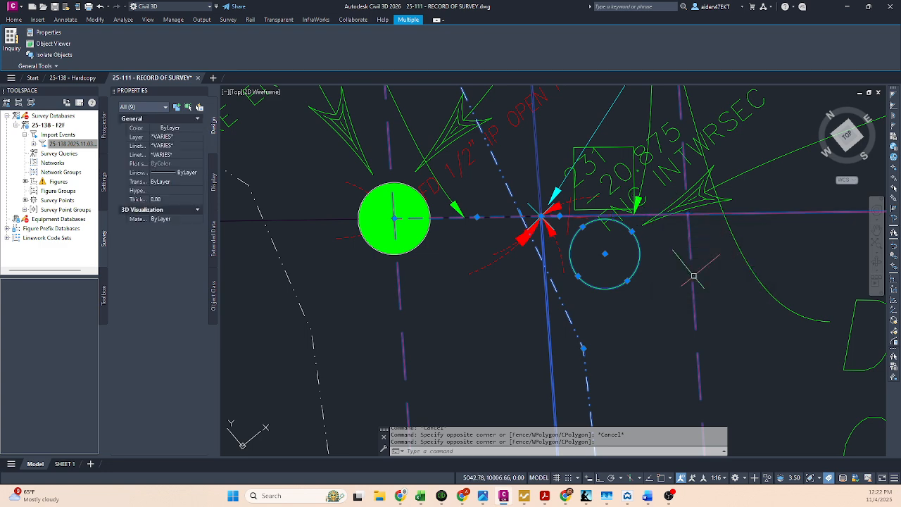
{"action": "left_click", "coordinate": [799, 236], "text": "shift"}
{"action": "left_click", "coordinate": [780, 194], "text": "shift"}
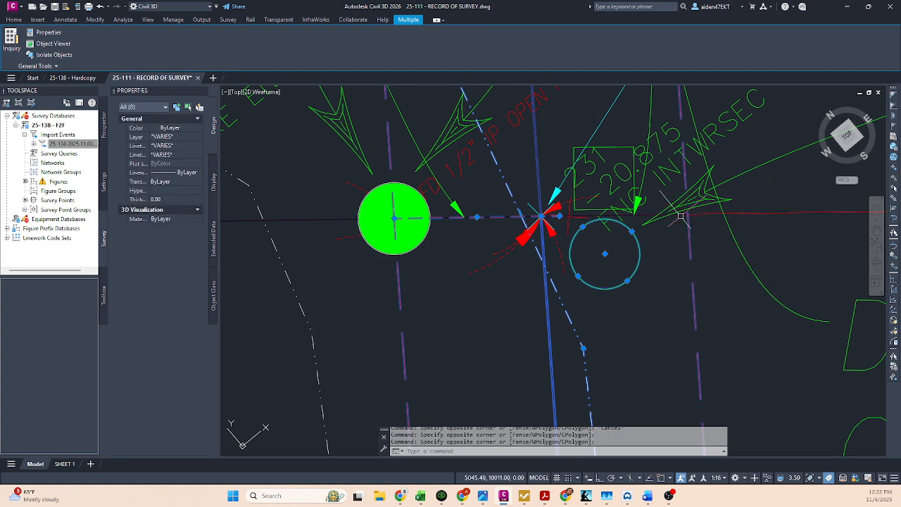
{"action": "left_click", "coordinate": [639, 212]}
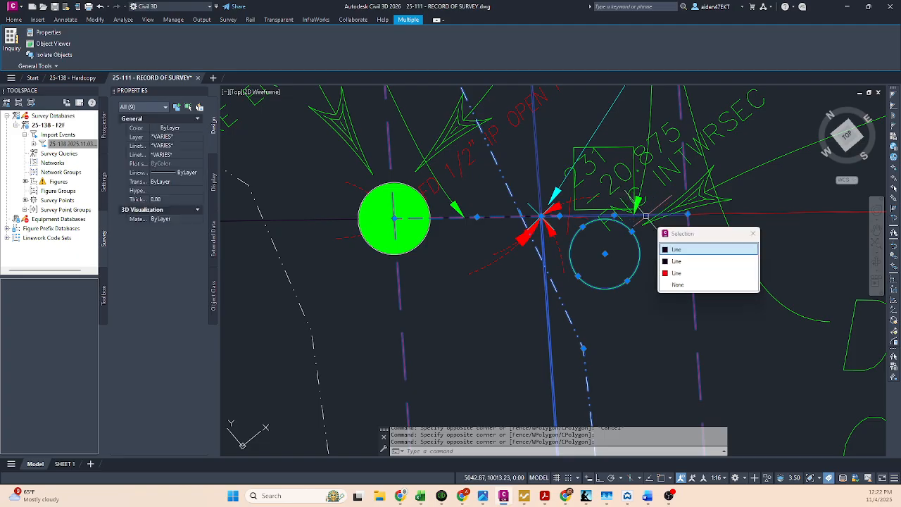
{"action": "left_click", "coordinate": [678, 262]}
Step: Add the survey points and the long boundary lines through the monument to the selection and copy everything to the clipboard
{"action": "middle_click_drag", "start_coordinate": [573, 220], "coordinate": [574, 242]}
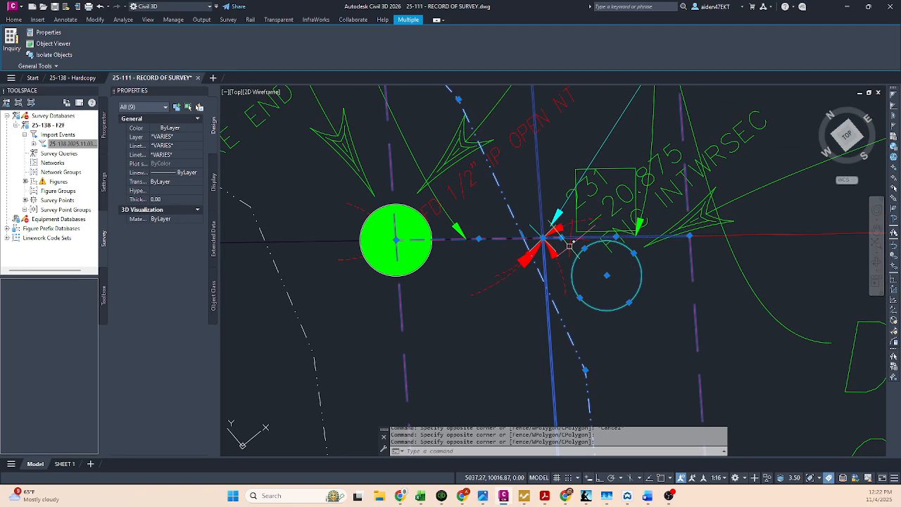
{"action": "left_click", "coordinate": [569, 246]}
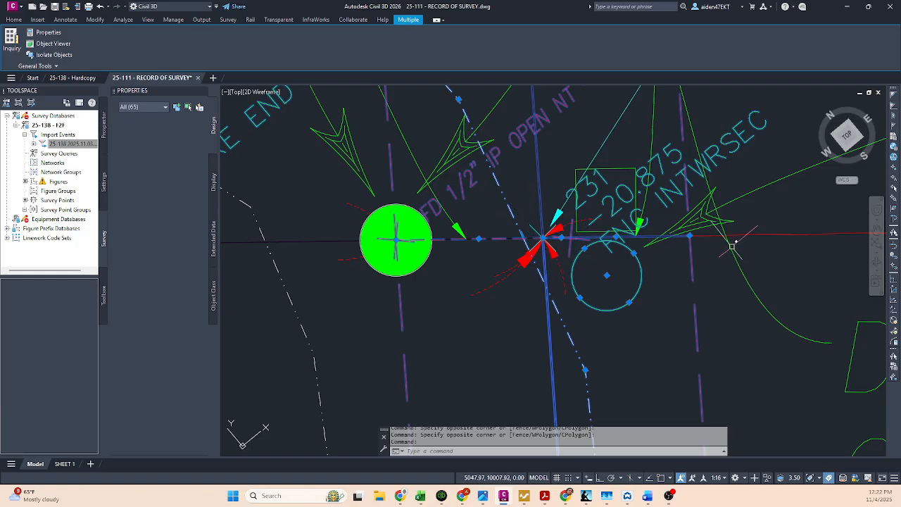
{"action": "left_click", "coordinate": [710, 235]}
{"action": "left_click", "coordinate": [382, 242]}
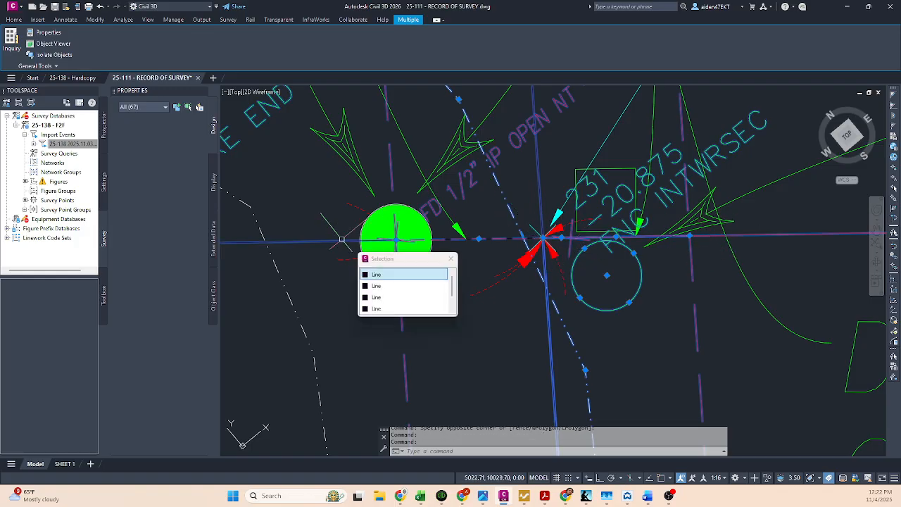
{"action": "left_click", "coordinate": [384, 299]}
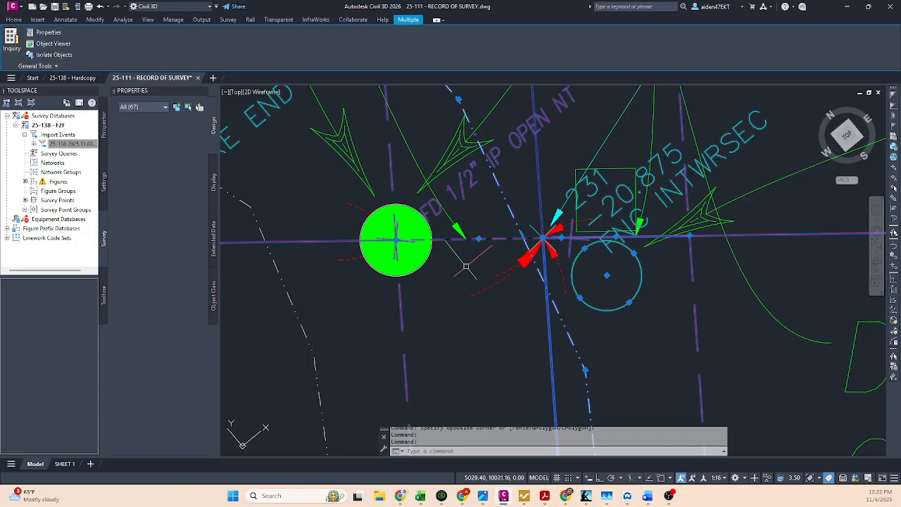
{"action": "key", "text": "ctrl+c"}
Step: Paste the copied linework and points into the empty model area above the other drawings
{"action": "scroll", "coordinate": [466, 266], "scroll_direction": "down", "scroll_amount": 6}
{"action": "mouse_move", "coordinate": [602, 281]}
{"action": "middle_mouse_down"}
{"action": "mouse_move", "coordinate": [578, 258]}
{"action": "mouse_move", "coordinate": [526, 312]}
{"action": "middle_mouse_up"}
{"action": "scroll", "coordinate": [578, 258], "scroll_direction": "down", "scroll_amount": 4}
{"action": "scroll", "coordinate": [541, 256], "scroll_direction": "up", "scroll_amount": 4}
{"action": "scroll", "coordinate": [522, 281], "scroll_direction": "up", "scroll_amount": 5}
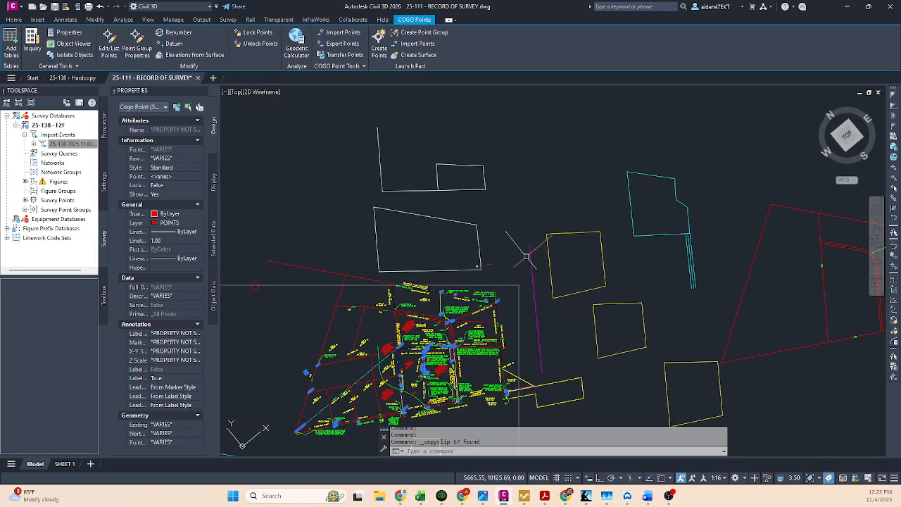
{"action": "middle_click_drag", "start_coordinate": [534, 159], "coordinate": [510, 292]}
{"action": "scroll", "coordinate": [512, 287], "scroll_direction": "down", "scroll_amount": 5}
{"action": "middle_click_drag", "start_coordinate": [534, 248], "coordinate": [531, 263]}
{"action": "key", "text": "ctrl+v"}
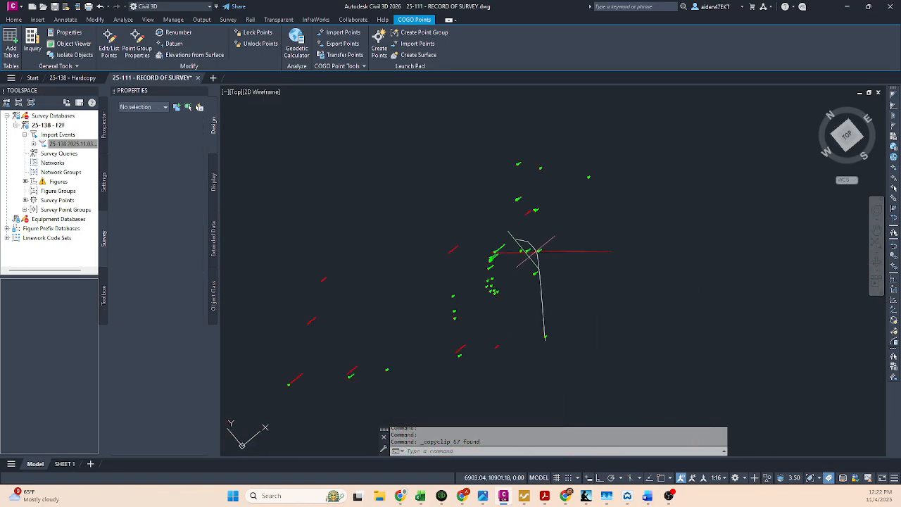
{"action": "scroll", "coordinate": [536, 259], "scroll_direction": "up", "scroll_amount": 2}
{"action": "scroll", "coordinate": [549, 257], "scroll_direction": "up", "scroll_amount": 5}
{"action": "scroll", "coordinate": [566, 262], "scroll_direction": "down", "scroll_amount": 5}
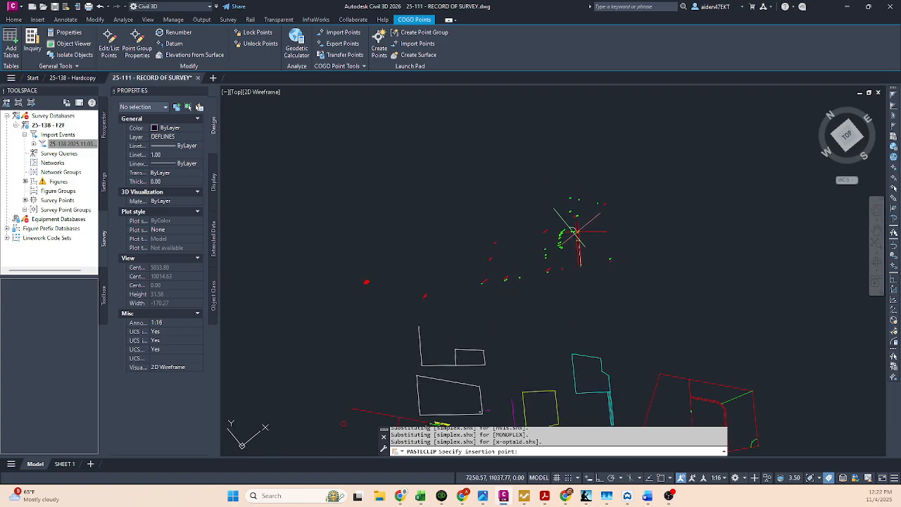
{"action": "middle_click_drag", "start_coordinate": [577, 231], "coordinate": [589, 253]}
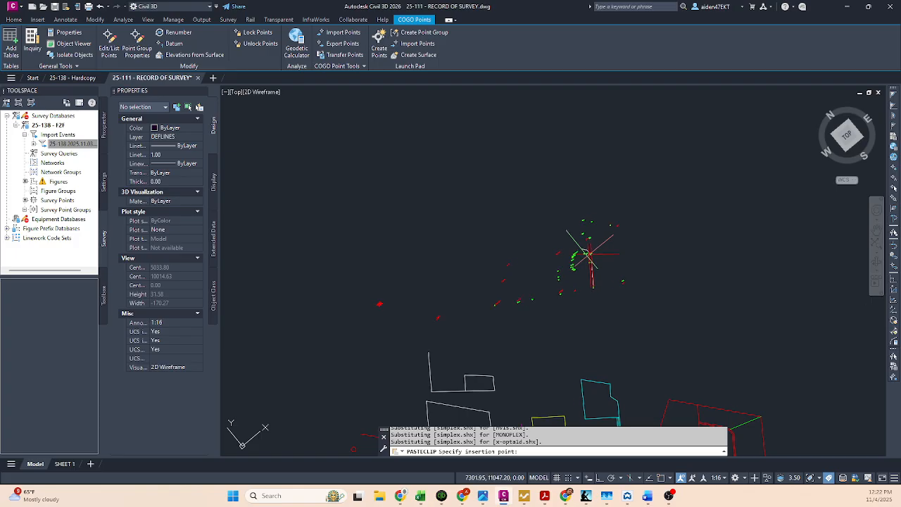
{"action": "left_click", "coordinate": [590, 253]}
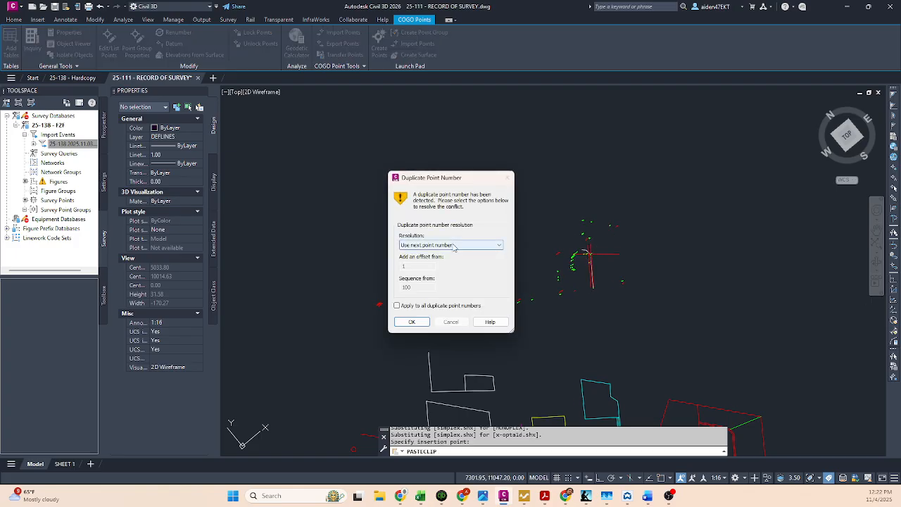
Step: Resolve the duplicate point numbers with Use next point number, applied to all duplicates
{"action": "left_click", "coordinate": [454, 246]}
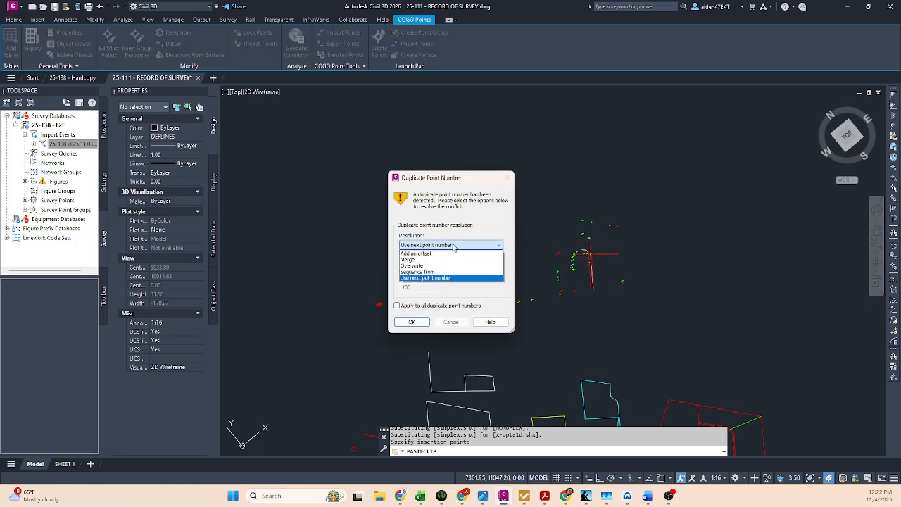
{"action": "left_click", "coordinate": [424, 278]}
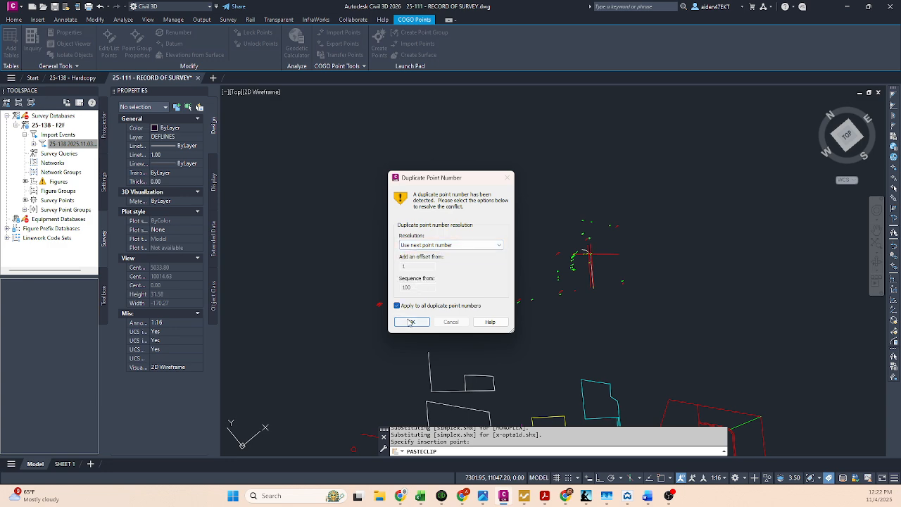
{"action": "left_click", "coordinate": [410, 322]}
{"action": "key", "text": "Escape"}
Step: Erase the pasted survey points scattered to the left of and below-left of the copied road crossing
{"action": "left_click", "coordinate": [528, 327]}
{"action": "left_click", "coordinate": [361, 261]}
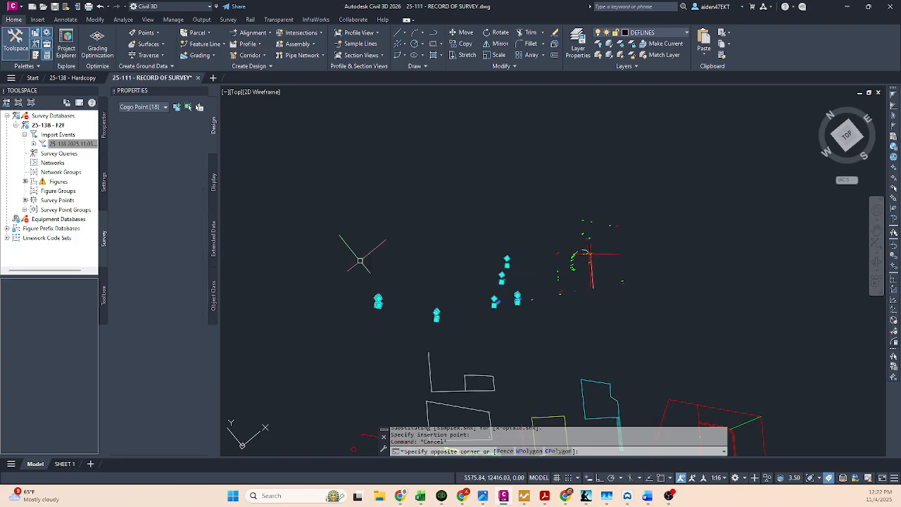
{"action": "key", "text": "Delete"}
{"action": "scroll", "coordinate": [553, 288], "scroll_direction": "up", "scroll_amount": 3}
{"action": "left_click", "coordinate": [608, 345]}
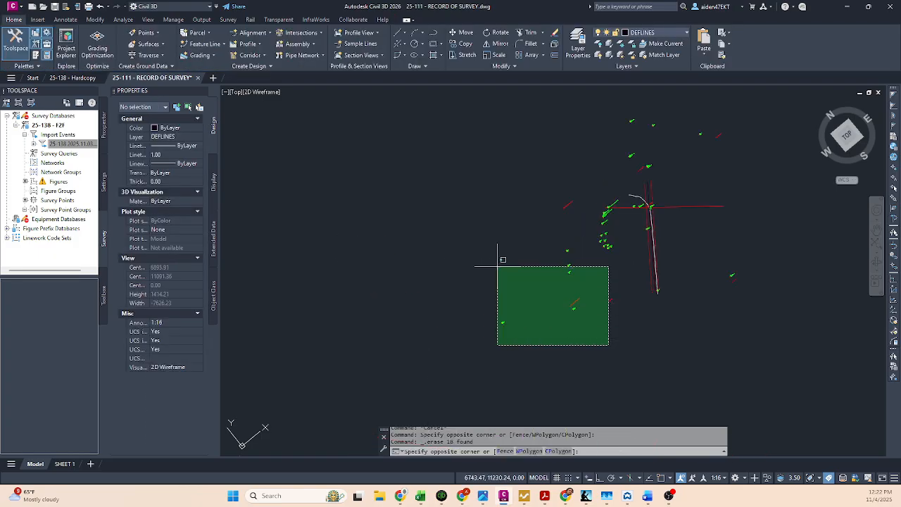
{"action": "left_click", "coordinate": [498, 266]}
{"action": "left_click", "coordinate": [630, 317]}
{"action": "left_click", "coordinate": [558, 220]}
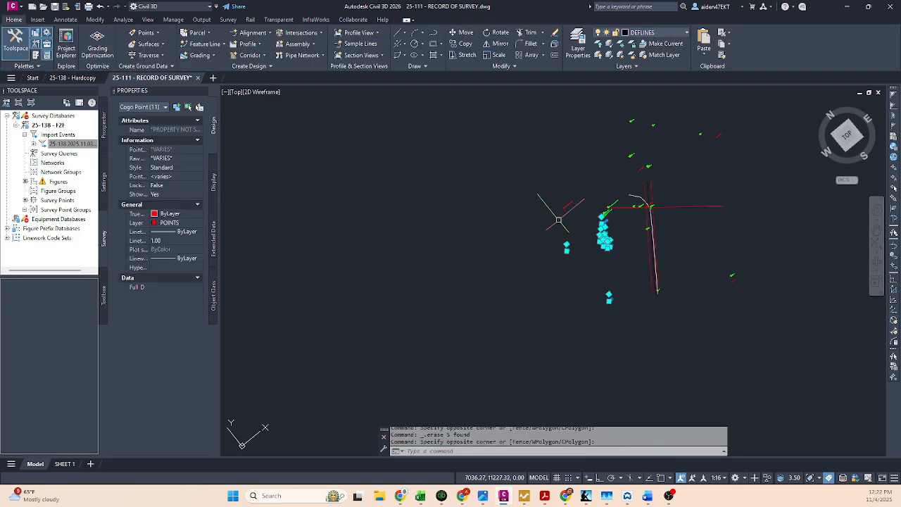
{"action": "key", "text": "Delete"}
Step: Erase the pasted survey points above the copied road lines and the isolated red point to their left
{"action": "scroll", "coordinate": [598, 212], "scroll_direction": "up", "scroll_amount": 2}
{"action": "middle_click_drag", "start_coordinate": [597, 212], "coordinate": [535, 281]}
{"action": "left_click", "coordinate": [782, 210]}
{"action": "left_click", "coordinate": [568, 124]}
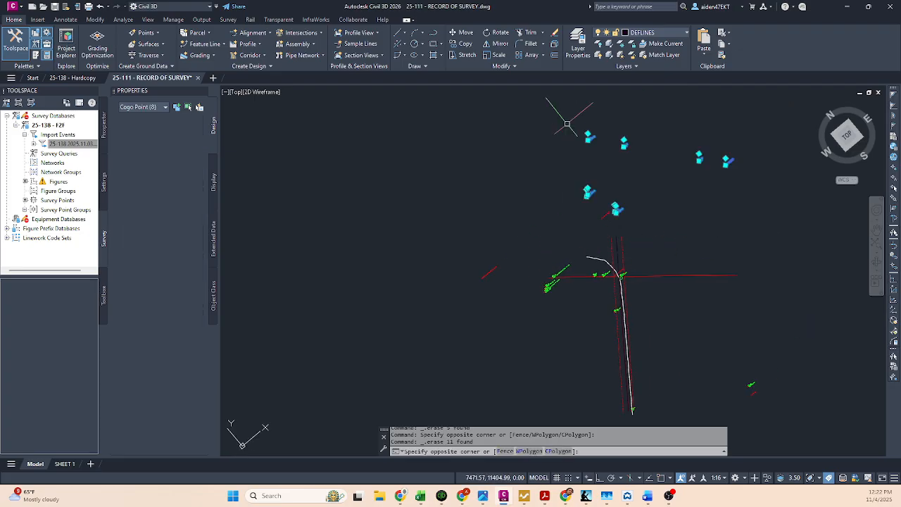
{"action": "key", "text": "Delete"}
{"action": "left_click", "coordinate": [616, 209]}
{"action": "key", "text": "Delete"}
{"action": "scroll", "coordinate": [525, 295], "scroll_direction": "up", "scroll_amount": 2}
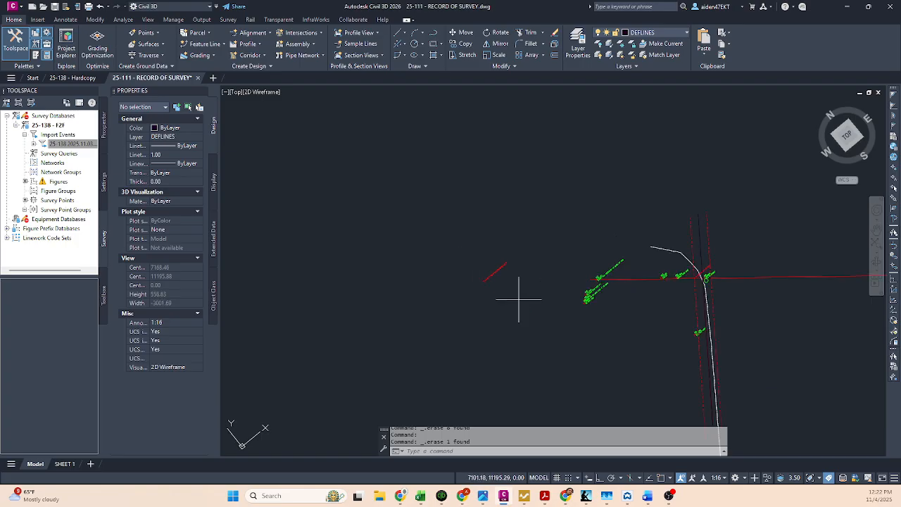
{"action": "left_click", "coordinate": [519, 299]}
{"action": "left_click", "coordinate": [472, 251]}
{"action": "key", "text": "Delete"}
Step: Erase the pasted points to the lower right of the copied road and the one at its lower end
{"action": "middle_click_drag", "start_coordinate": [528, 271], "coordinate": [381, 213]}
{"action": "scroll", "coordinate": [738, 367], "scroll_direction": "down", "scroll_amount": 2}
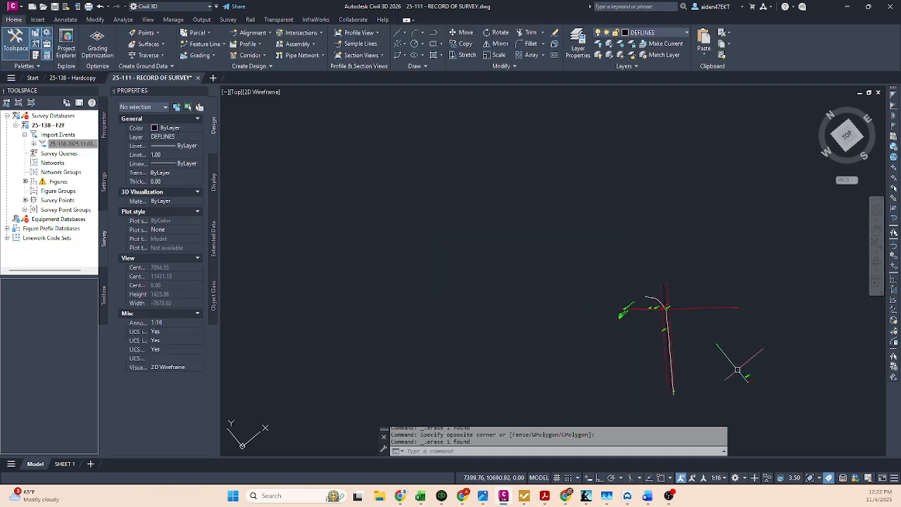
{"action": "left_click", "coordinate": [737, 369]}
{"action": "left_click", "coordinate": [725, 384]}
{"action": "key", "text": "Delete"}
{"action": "scroll", "coordinate": [676, 384], "scroll_direction": "up", "scroll_amount": 3}
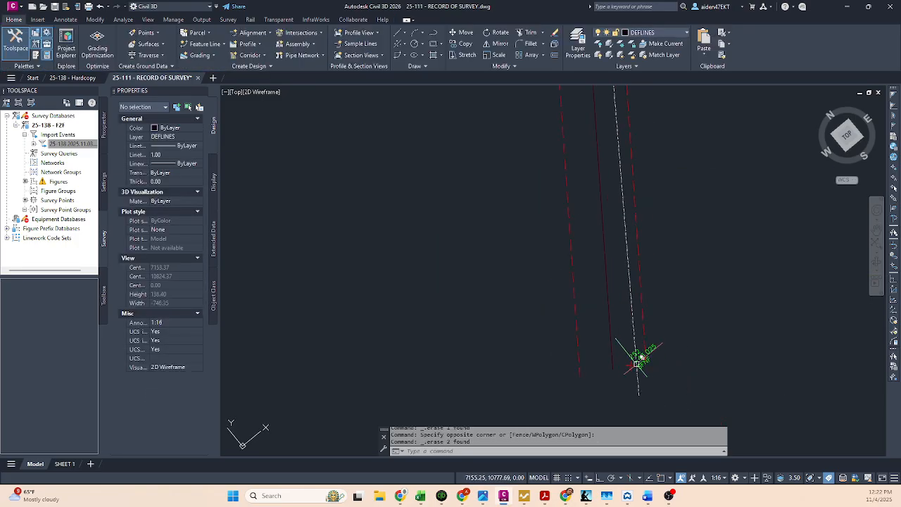
{"action": "left_click", "coordinate": [629, 362]}
{"action": "key", "text": "Delete"}
Step: Erase the pasted OLD FNC POST point beside the copied road lines
{"action": "scroll", "coordinate": [585, 238], "scroll_direction": "down", "scroll_amount": 2}
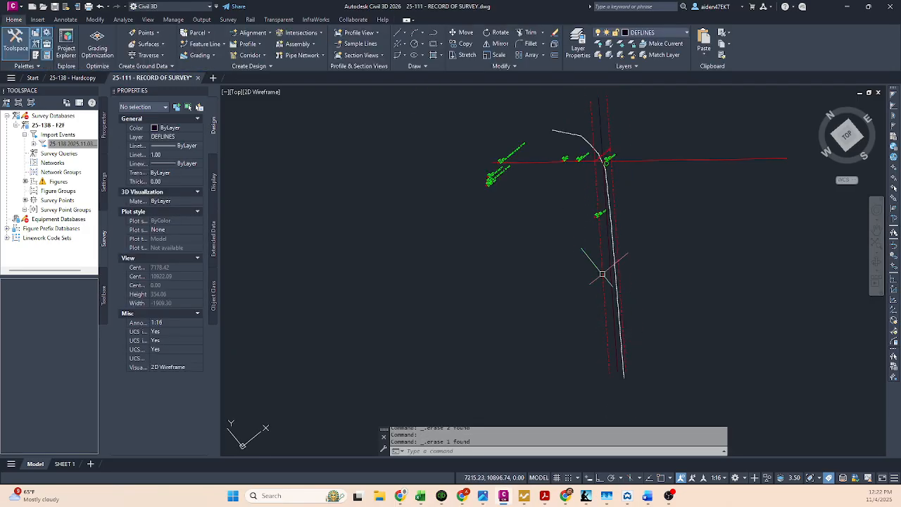
{"action": "middle_click_drag", "start_coordinate": [592, 211], "coordinate": [599, 251]}
{"action": "scroll", "coordinate": [598, 251], "scroll_direction": "up", "scroll_amount": 3}
{"action": "left_click", "coordinate": [604, 326]}
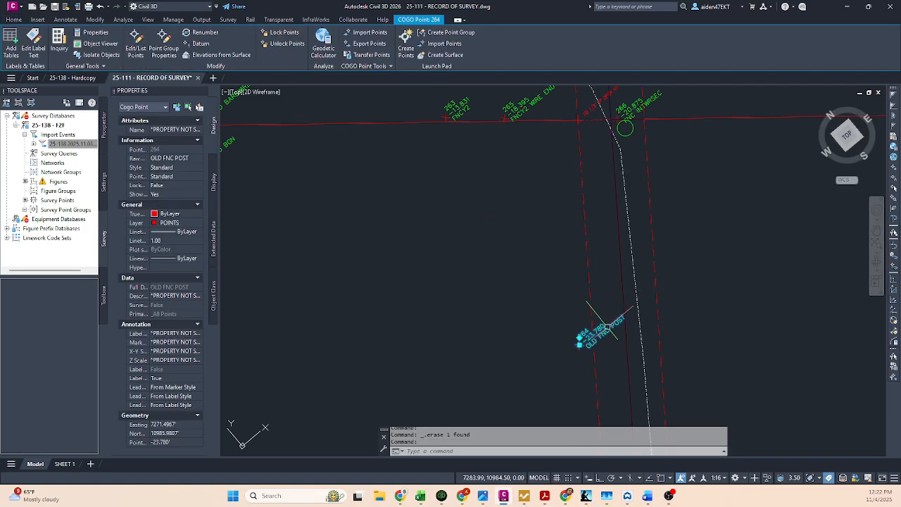
{"action": "key", "text": "Delete"}
Step: Erase the three EX BLD building points below the left end of the copied boundary line
{"action": "middle_click_drag", "start_coordinate": [473, 211], "coordinate": [636, 358]}
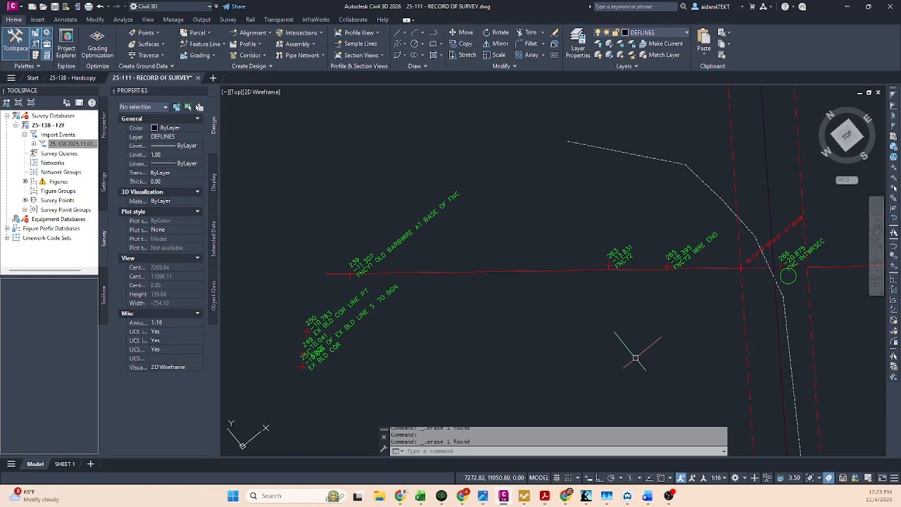
{"action": "left_click", "coordinate": [392, 306]}
{"action": "left_click", "coordinate": [275, 356]}
{"action": "key", "text": "Delete"}
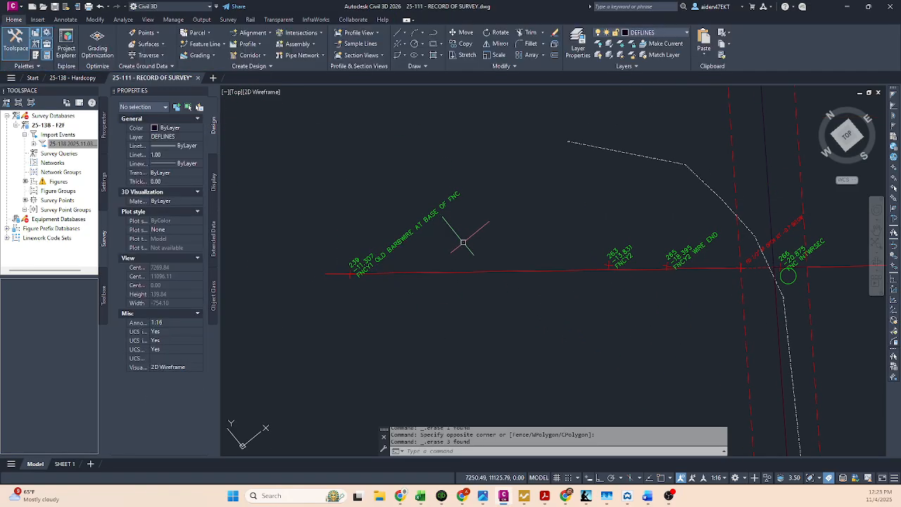
Step: Erase the pasted OLD BARBWIRE AT BASE OF FNC point above the copied boundary line's western end
{"action": "left_click", "coordinate": [463, 242]}
{"action": "left_click", "coordinate": [397, 221]}
{"action": "key", "text": "Delete"}
Step: On SHEET 1, shift the circular detail viewport's view onto the decluttered model-space copy around the FD 1/2" IP OPEN label
{"action": "middle_click_drag", "start_coordinate": [738, 259], "coordinate": [540, 280]}
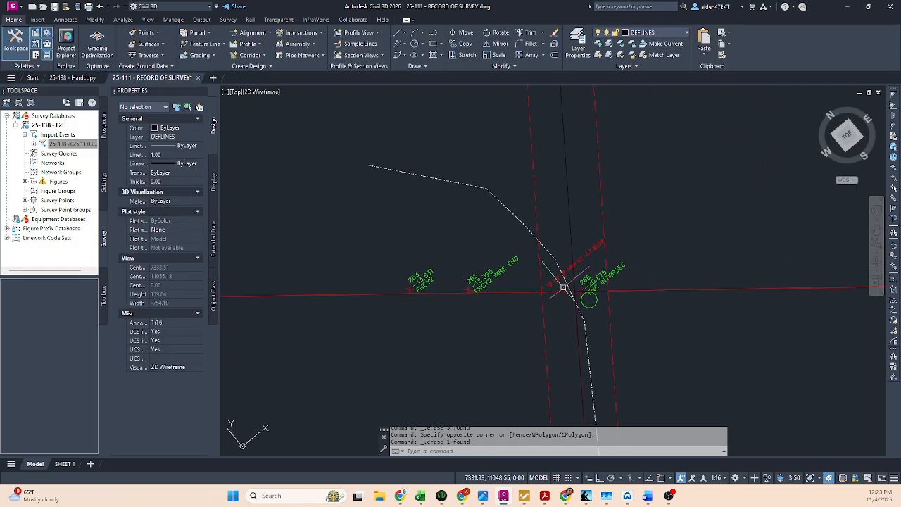
{"action": "scroll", "coordinate": [621, 280], "scroll_direction": "up", "scroll_amount": 2}
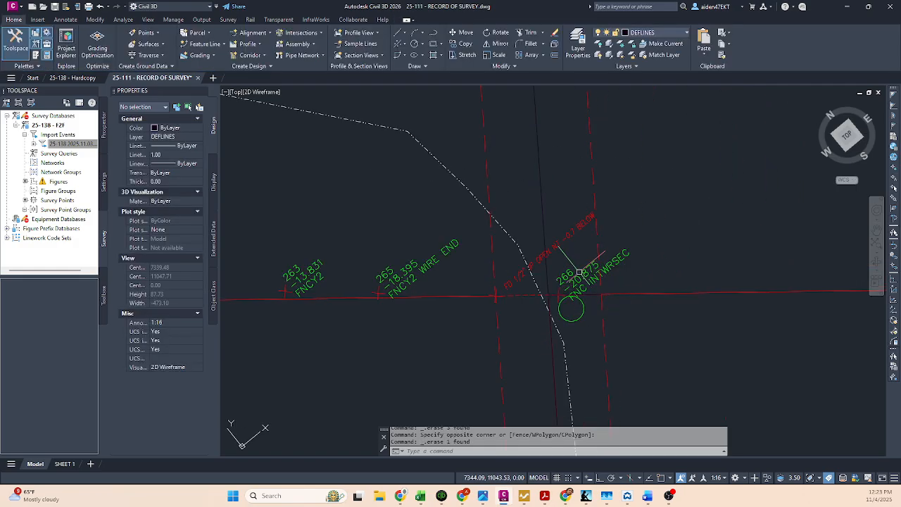
{"action": "scroll", "coordinate": [578, 271], "scroll_direction": "down", "scroll_amount": 5}
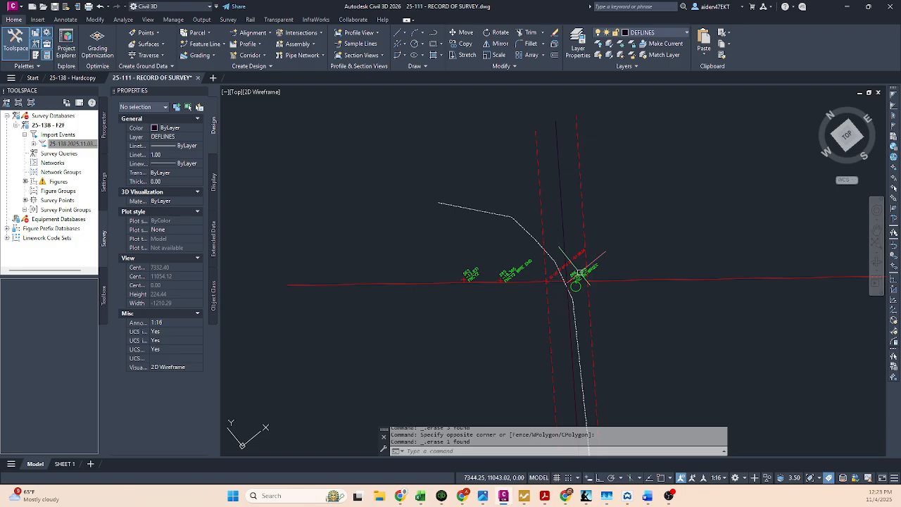
{"action": "left_click", "coordinate": [64, 464]}
{"action": "double_click", "coordinate": [659, 308]}
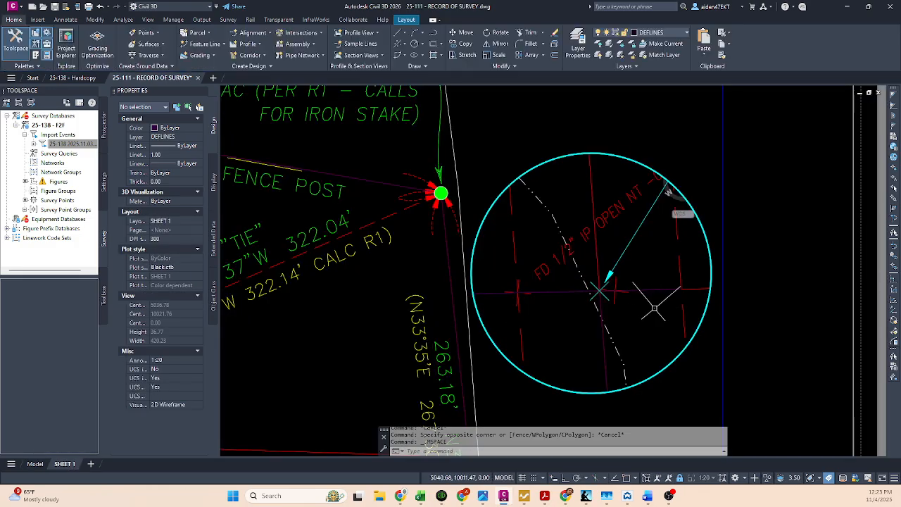
{"action": "scroll", "coordinate": [636, 237], "scroll_direction": "down", "scroll_amount": 9}
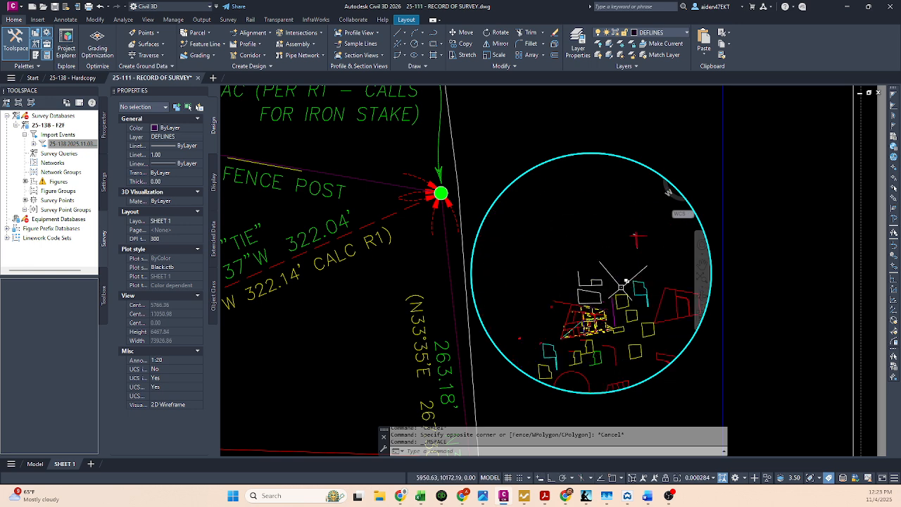
{"action": "scroll", "coordinate": [605, 289], "scroll_direction": "up", "scroll_amount": 8}
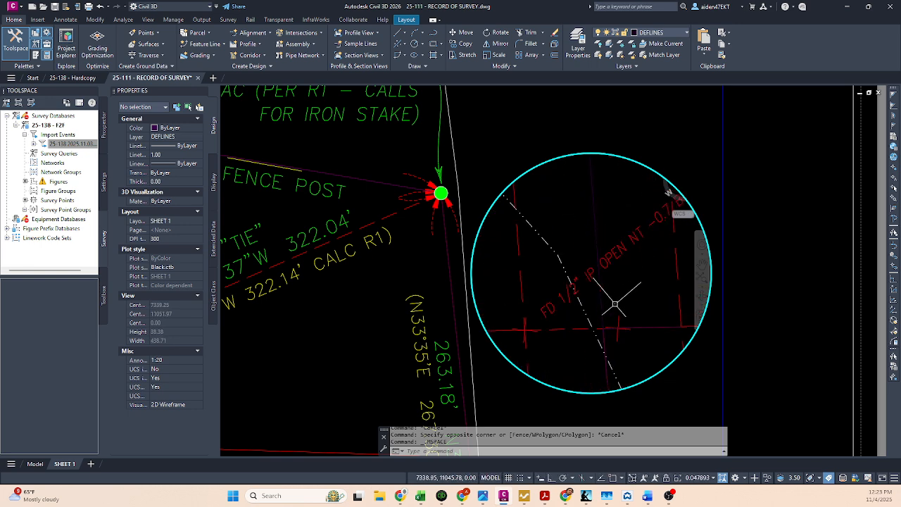
{"action": "middle_click_drag", "start_coordinate": [611, 301], "coordinate": [609, 287]}
Step: Try viewport scales of 1:10 and 1:16 for the circular detail
{"action": "left_click", "coordinate": [700, 479]}
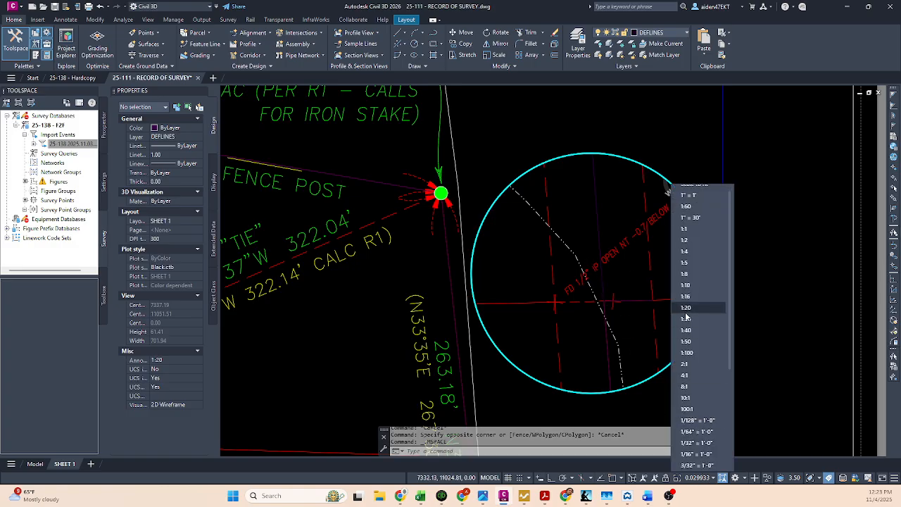
{"action": "left_click", "coordinate": [693, 289]}
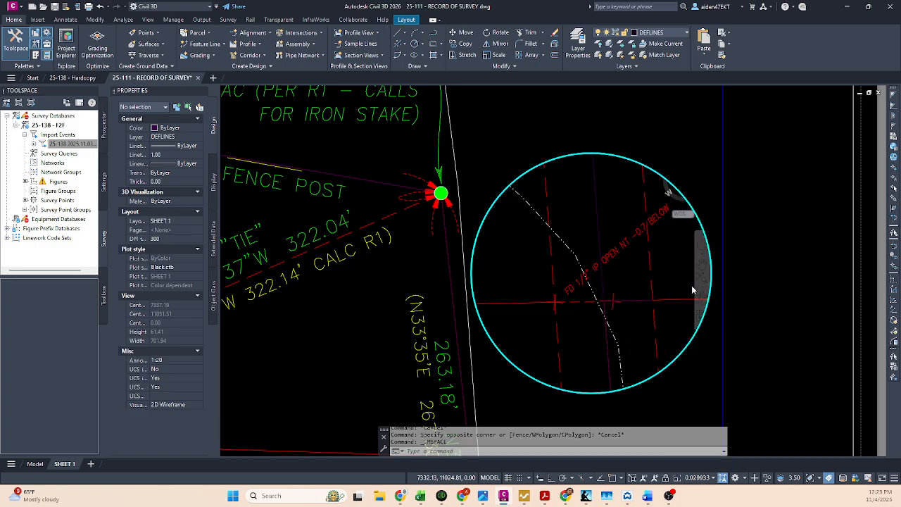
{"action": "left_click", "coordinate": [706, 477]}
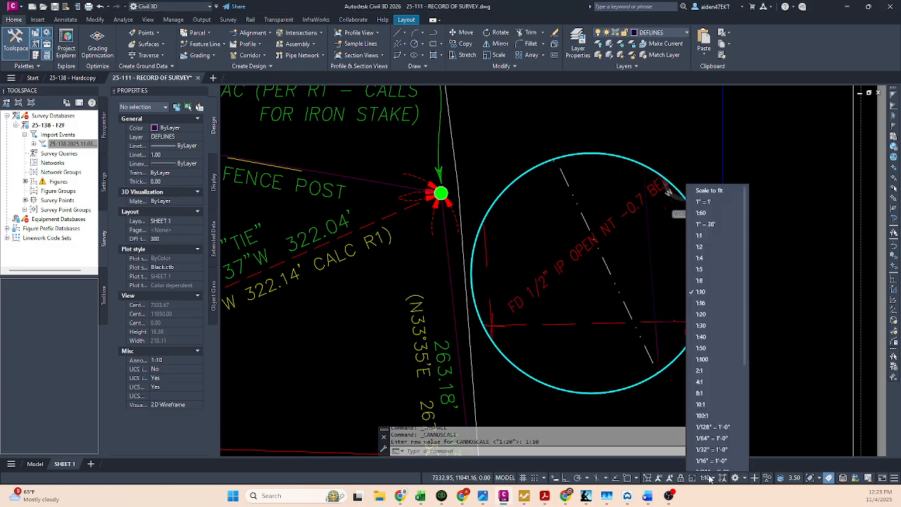
{"action": "left_click", "coordinate": [712, 302]}
{"action": "scroll", "coordinate": [611, 274], "scroll_direction": "down", "scroll_amount": 3}
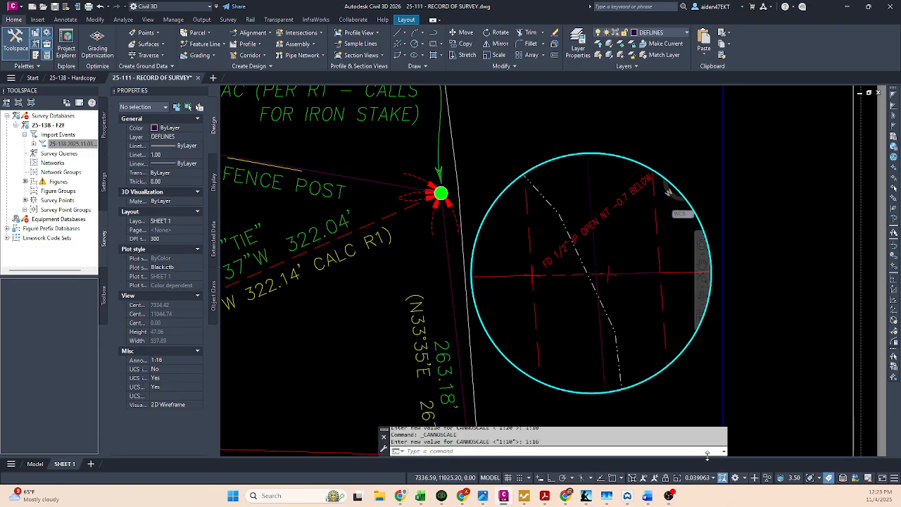
Step: Set the circular detail viewport's scale to 1:20, lock the viewport and return to paper space
{"action": "left_click", "coordinate": [702, 478]}
{"action": "left_click", "coordinate": [686, 308]}
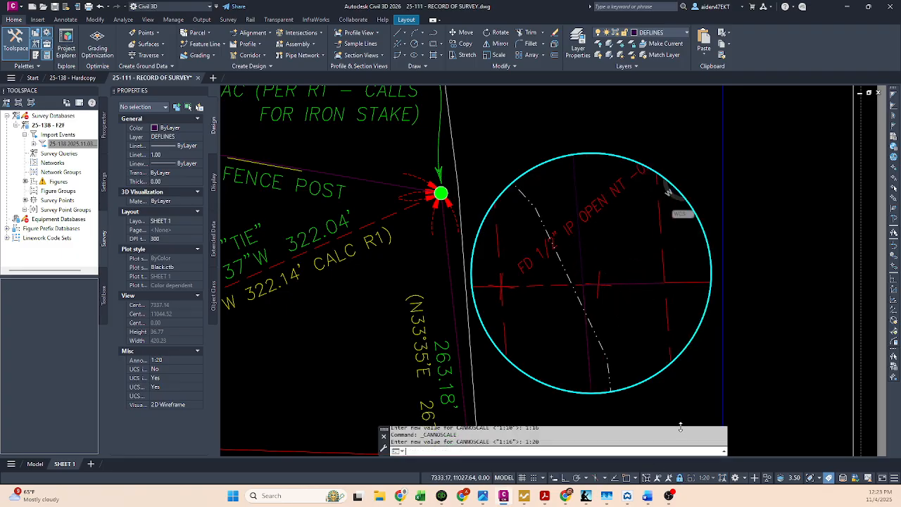
{"action": "left_click", "coordinate": [504, 478]}
Step: Thaw the TEXT layer in the circular detail viewport on SHEET 1
{"action": "left_click", "coordinate": [33, 465]}
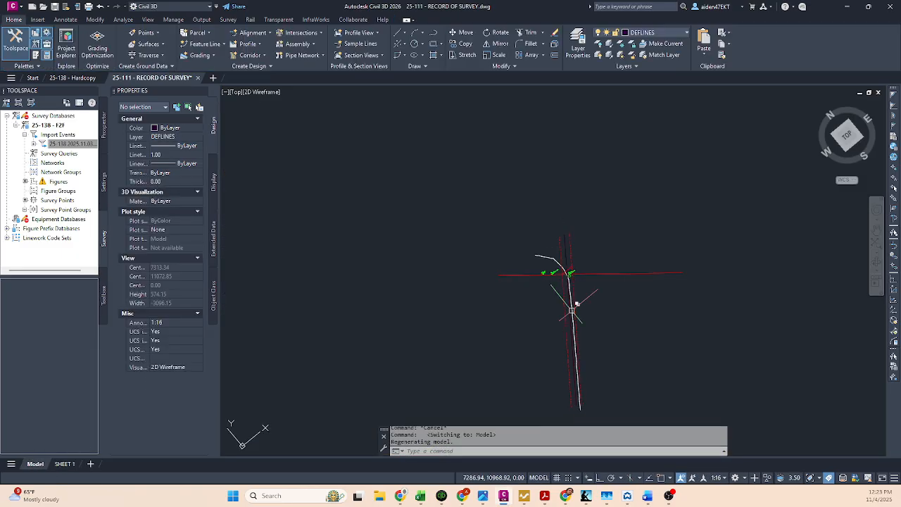
{"action": "left_click", "coordinate": [62, 465]}
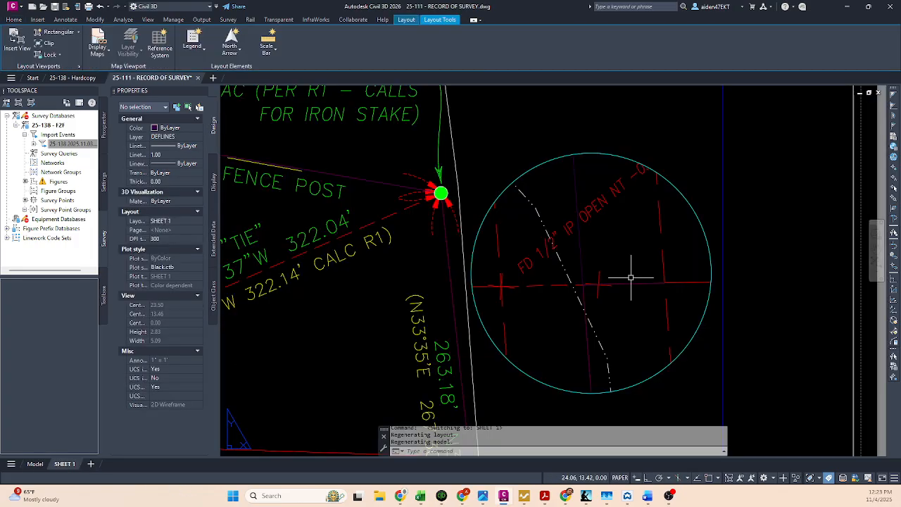
{"action": "double_click", "coordinate": [630, 275]}
{"action": "left_click", "coordinate": [666, 33]}
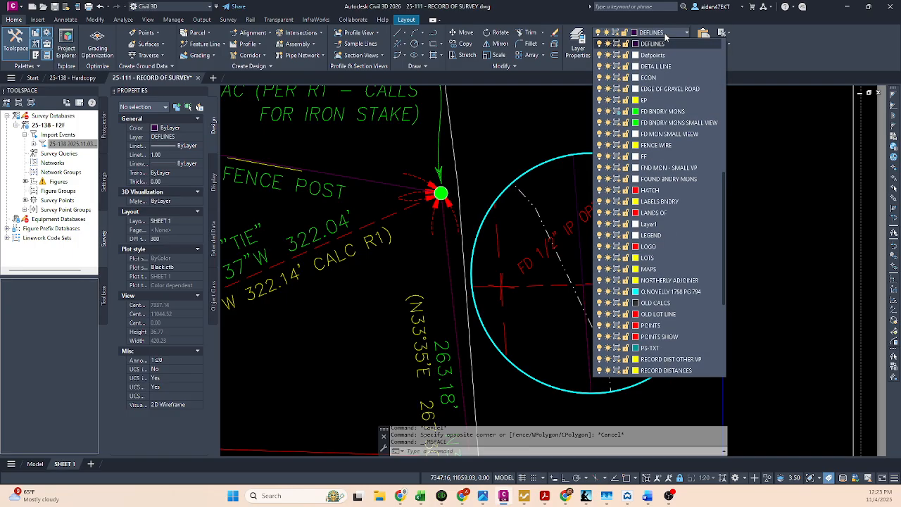
{"action": "left_click", "coordinate": [618, 370]}
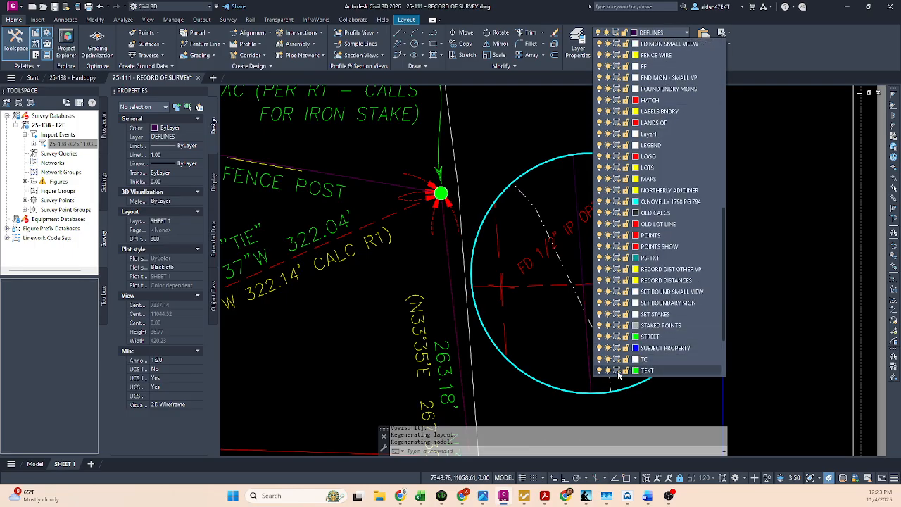
{"action": "scroll", "coordinate": [662, 281], "scroll_direction": "down", "scroll_amount": 3}
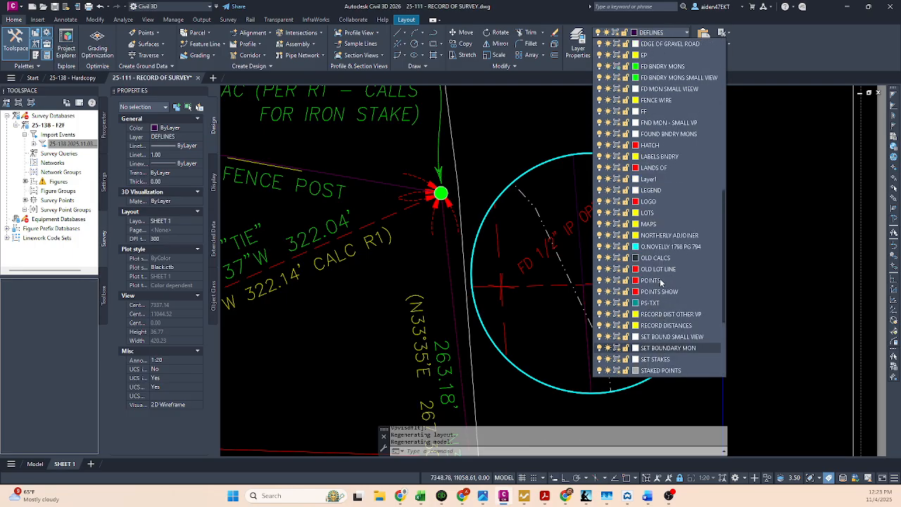
{"action": "scroll", "coordinate": [633, 303], "scroll_direction": "up", "scroll_amount": 10}
{"action": "left_click", "coordinate": [617, 302]}
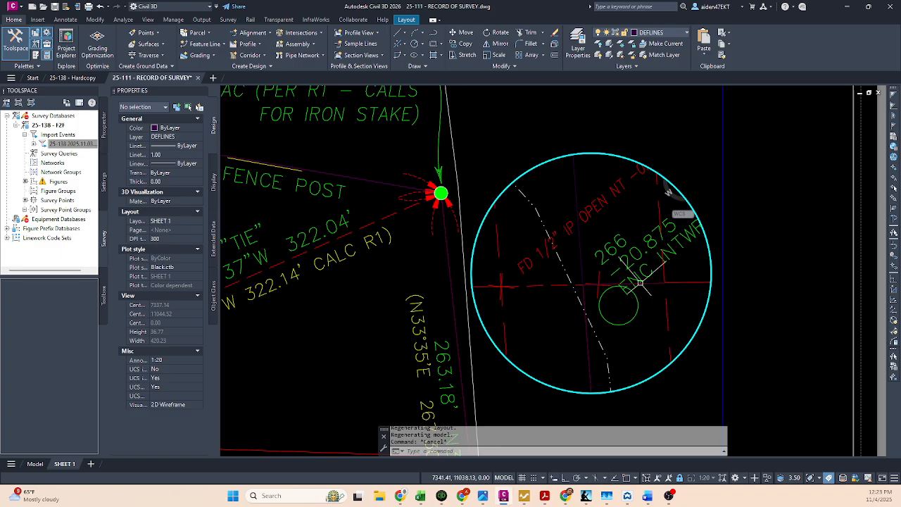
{"action": "left_click", "coordinate": [641, 283]}
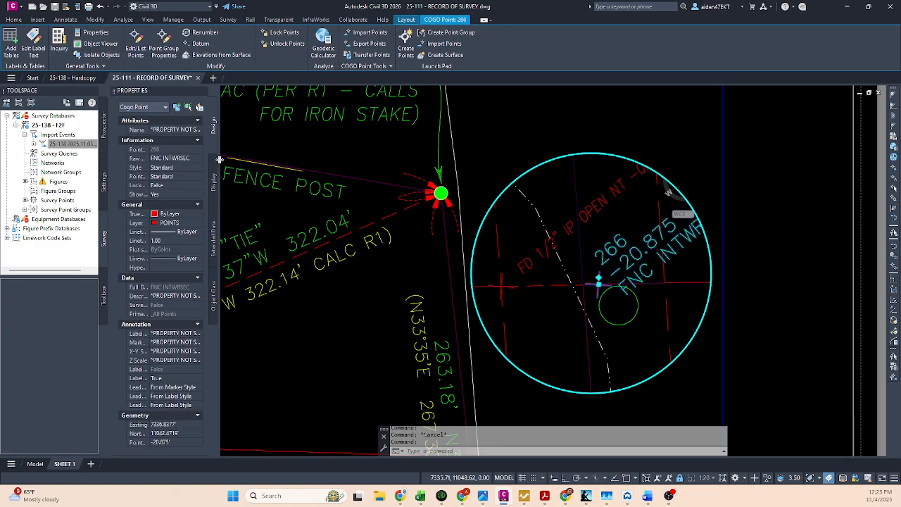
{"action": "key", "text": "Escape"}
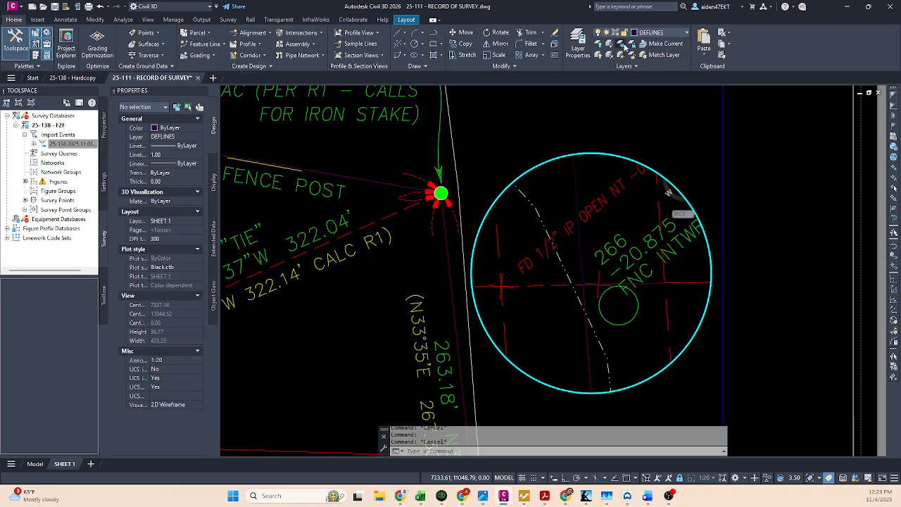
{"action": "left_click", "coordinate": [622, 44]}
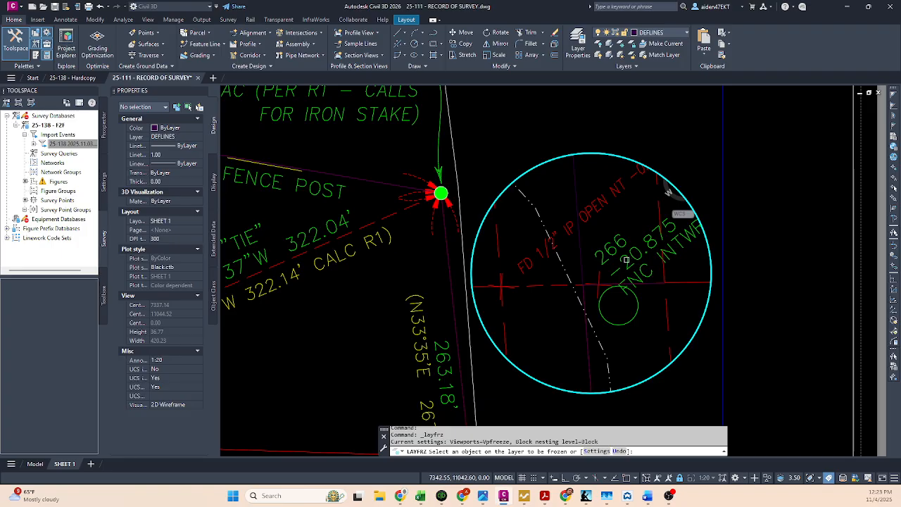
{"action": "key", "text": "Escape"}
Step: Move the green circle below point 266 about 2.8 units northwest inside the detail viewport, then return to paper space
{"action": "left_click", "coordinate": [639, 310]}
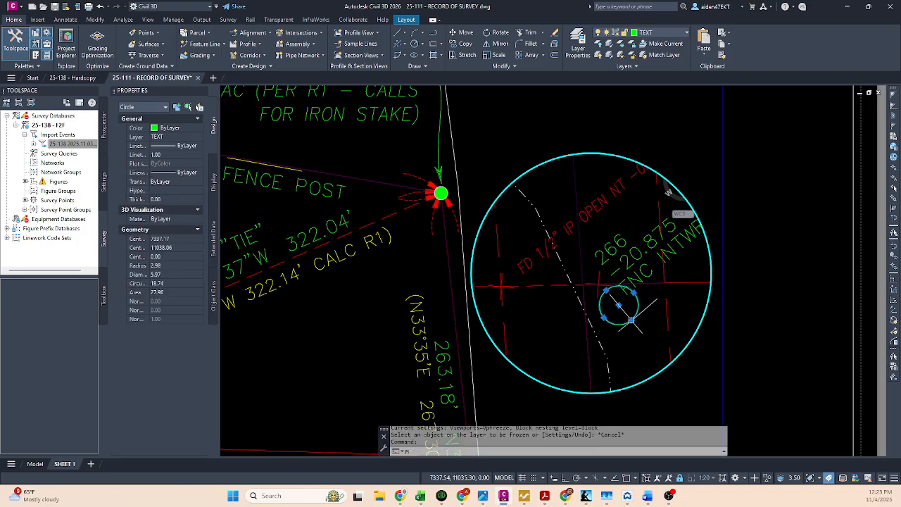
{"action": "type", "text": "m"}
{"action": "key", "text": "Return"}
{"action": "left_click", "coordinate": [657, 305]}
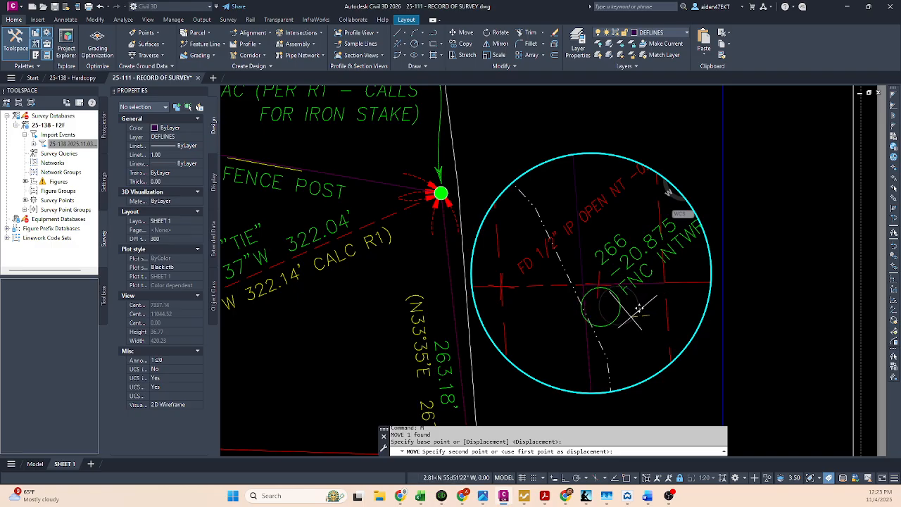
{"action": "key", "text": "Escape"}
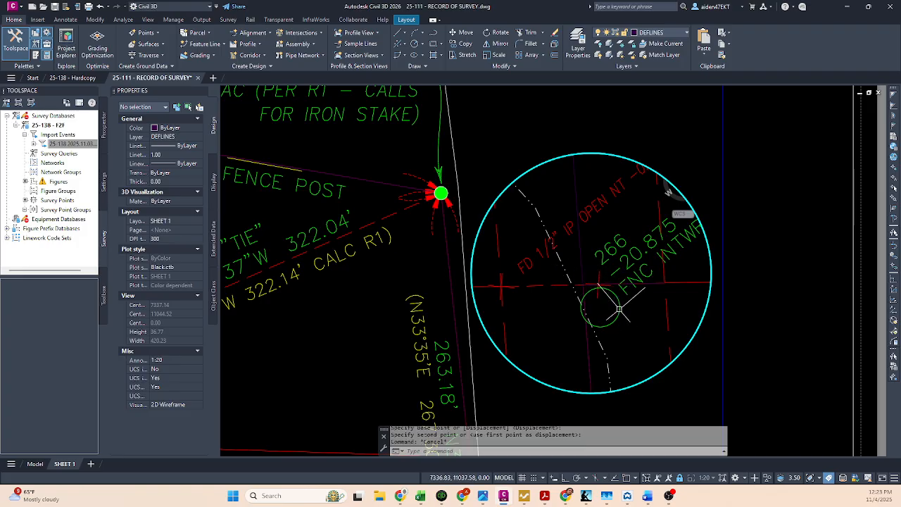
{"action": "key", "text": "Escape"}
{"action": "double_click", "coordinate": [483, 363]}
{"action": "key", "text": "Escape"}
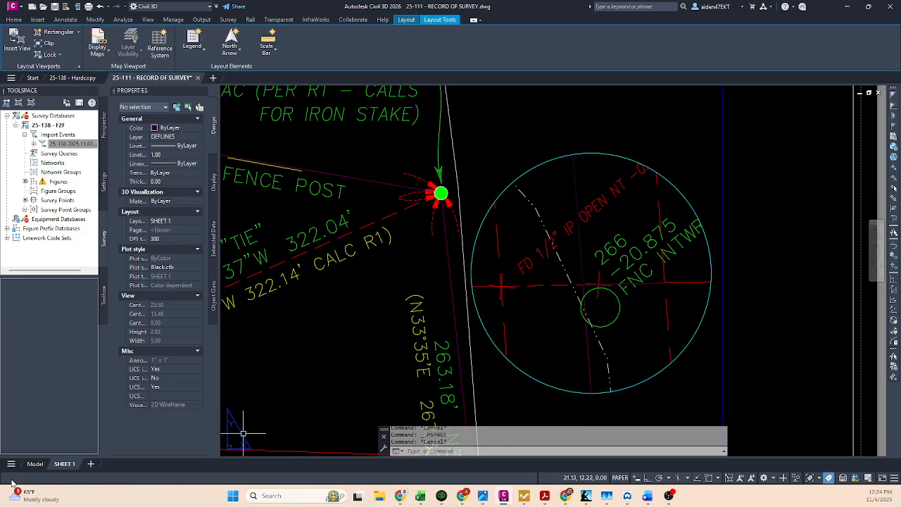
Step: In model space, copy the green square from the original monument area to the matching corner beside point 266 in the decluttered copy
{"action": "left_click", "coordinate": [36, 464]}
{"action": "scroll", "coordinate": [554, 310], "scroll_direction": "up", "scroll_amount": 10}
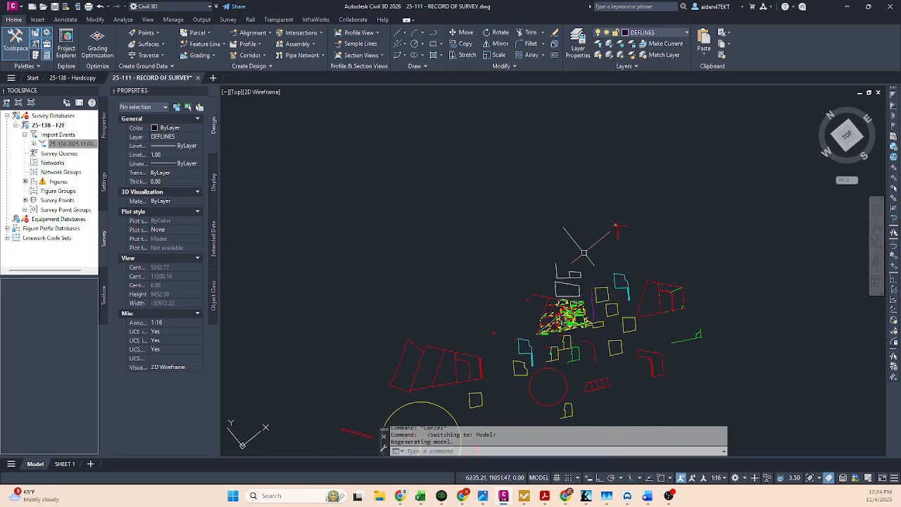
{"action": "scroll", "coordinate": [751, 269], "scroll_direction": "up", "scroll_amount": 5}
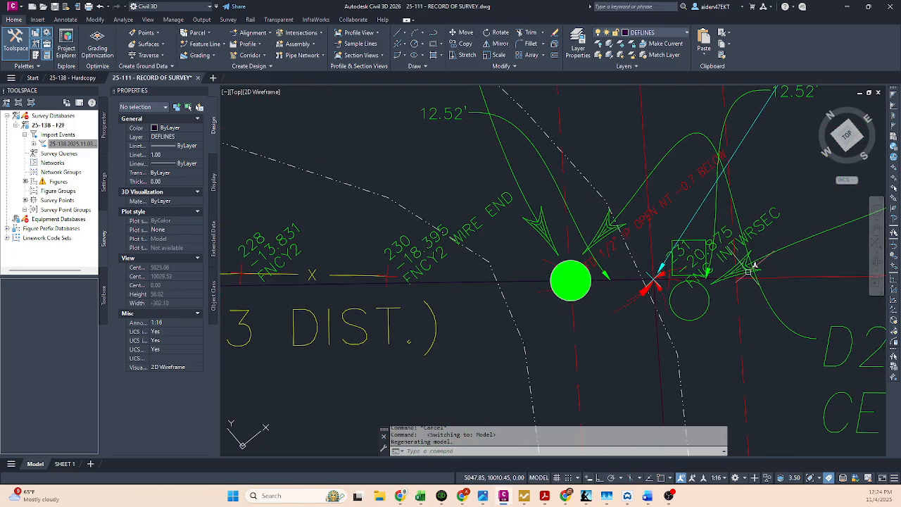
{"action": "scroll", "coordinate": [687, 238], "scroll_direction": "up", "scroll_amount": 3}
{"action": "type", "text": "co"}
{"action": "key", "text": "Return"}
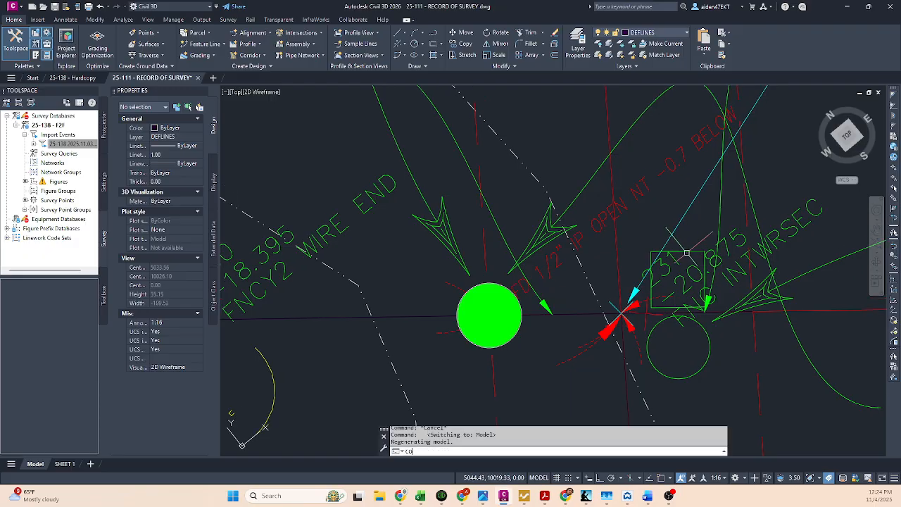
{"action": "left_click", "coordinate": [696, 251]}
{"action": "key", "text": "Return"}
{"action": "left_click", "coordinate": [671, 283]}
{"action": "scroll", "coordinate": [671, 283], "scroll_direction": "down", "scroll_amount": 20}
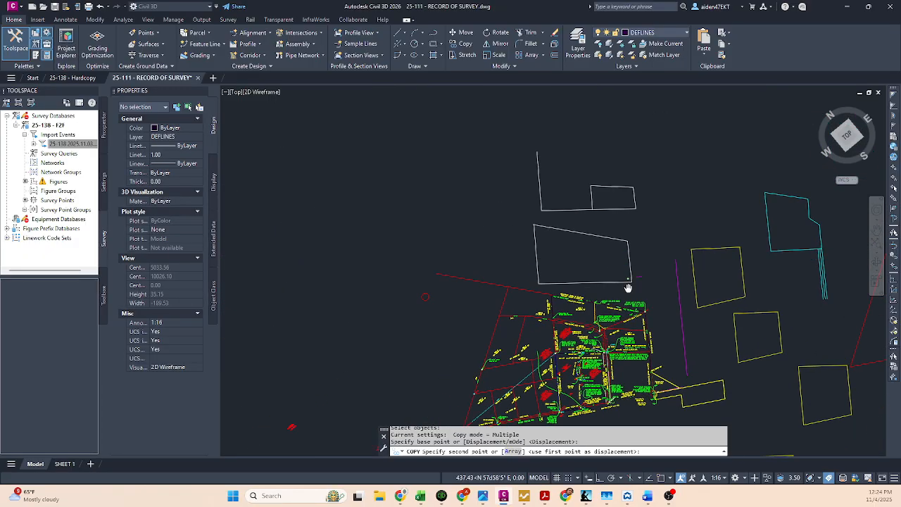
{"action": "scroll", "coordinate": [696, 207], "scroll_direction": "up", "scroll_amount": 10}
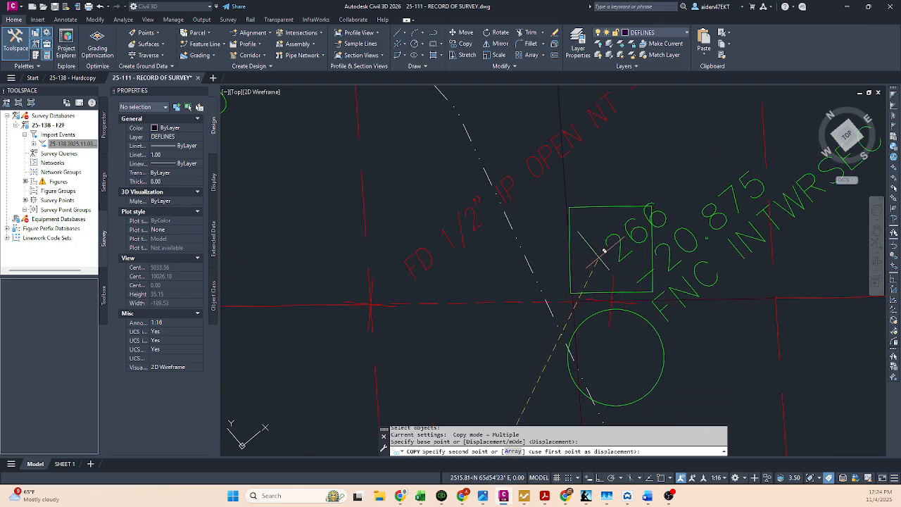
{"action": "left_click", "coordinate": [606, 251]}
{"action": "key", "text": "Escape"}
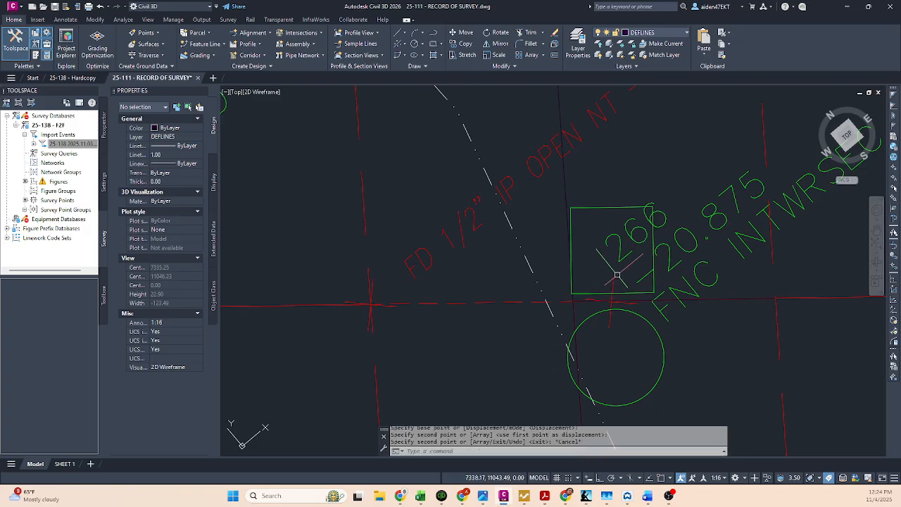
Step: Nudge the green circle below the copied square slightly closer to the boundary line
{"action": "type", "text": "m"}
{"action": "key", "text": "space"}
{"action": "left_click", "coordinate": [662, 344]}
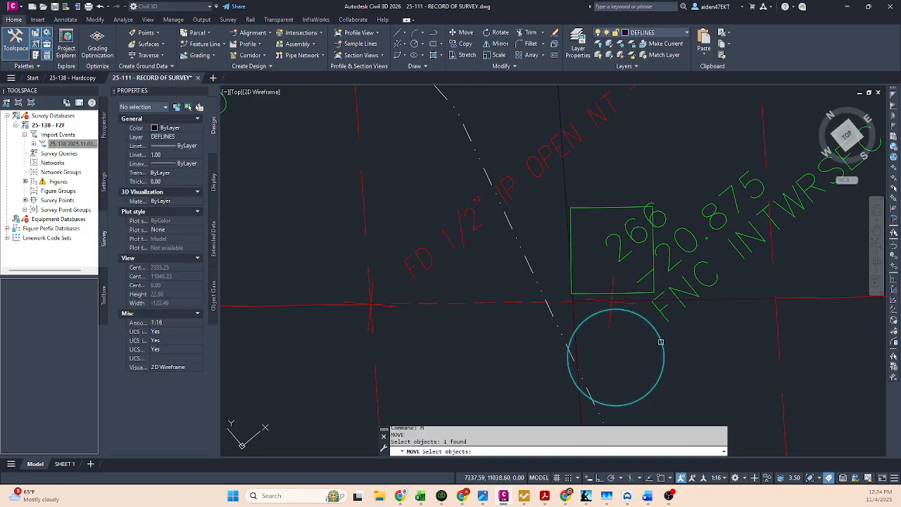
{"action": "key", "text": "space"}
{"action": "left_click", "coordinate": [726, 341]}
{"action": "left_click", "coordinate": [726, 340]}
{"action": "key", "text": "Escape"}
Step: Move the green circle below point 266 about 0.15 units up toward the boundary line
{"action": "scroll", "coordinate": [723, 325], "scroll_direction": "down", "scroll_amount": 1}
{"action": "middle_click_drag", "start_coordinate": [714, 299], "coordinate": [686, 314]}
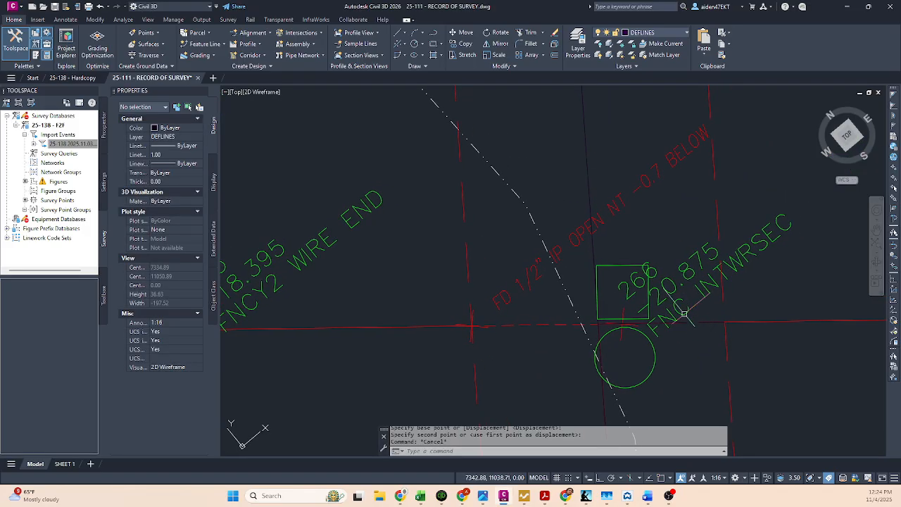
{"action": "scroll", "coordinate": [635, 332], "scroll_direction": "up", "scroll_amount": 1}
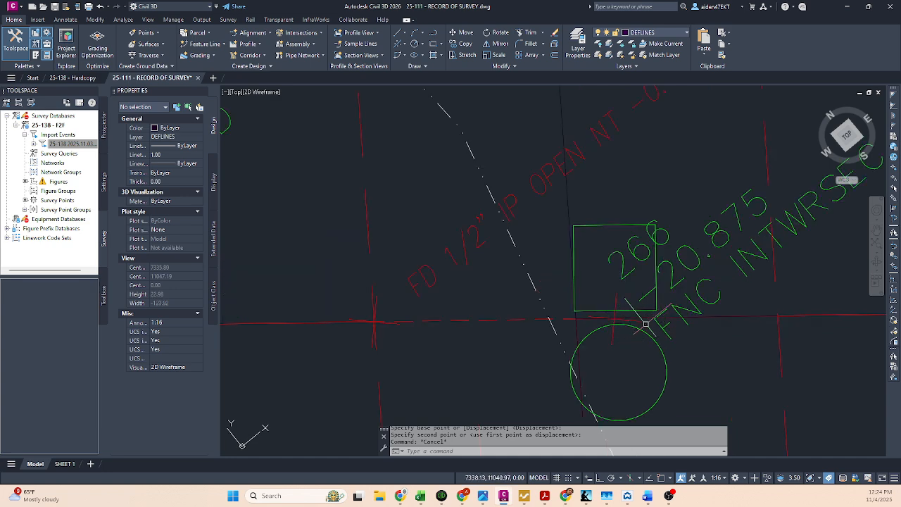
{"action": "scroll", "coordinate": [631, 326], "scroll_direction": "up", "scroll_amount": 2}
{"action": "type", "text": "m"}
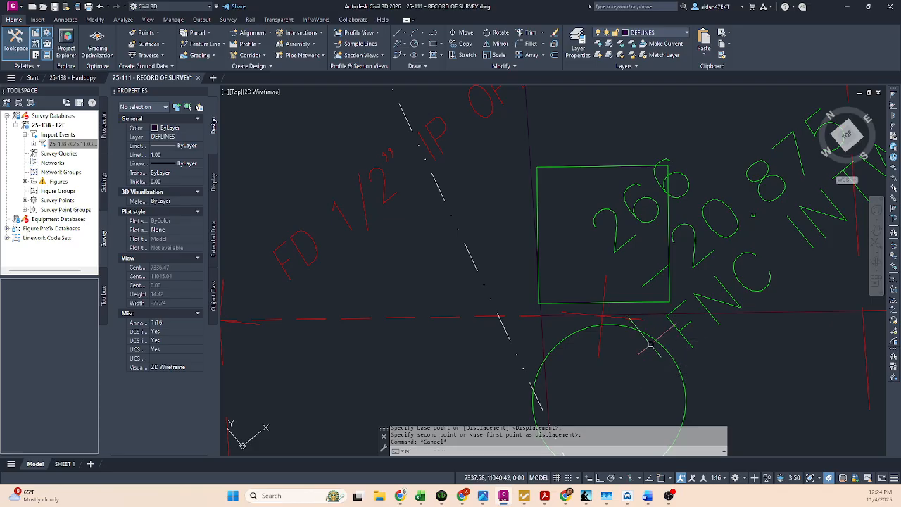
{"action": "key", "text": "space"}
{"action": "left_click", "coordinate": [657, 342]}
{"action": "key", "text": "space"}
{"action": "left_click", "coordinate": [768, 364]}
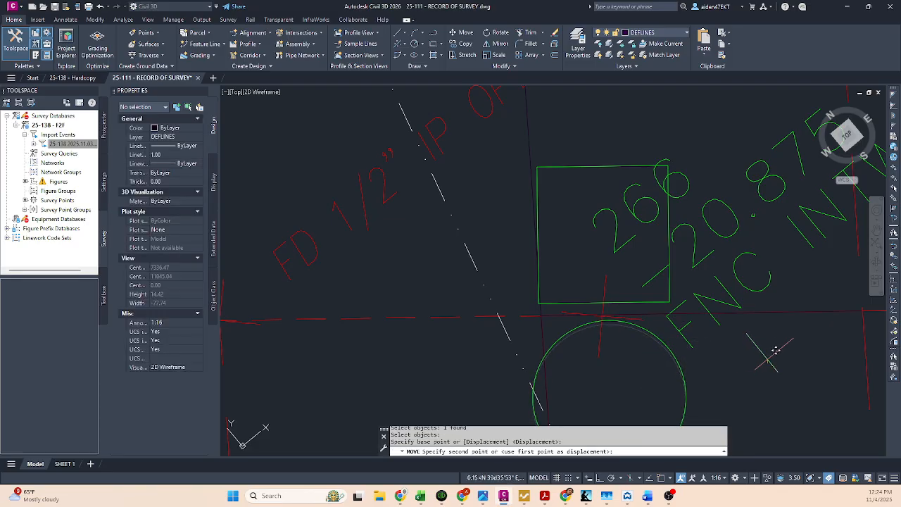
{"action": "key", "text": "Escape"}
Step: Nudge the green square around point 266 slightly down toward the boundary line
{"action": "scroll", "coordinate": [655, 303], "scroll_direction": "down", "scroll_amount": 1}
{"action": "scroll", "coordinate": [655, 299], "scroll_direction": "up", "scroll_amount": 1}
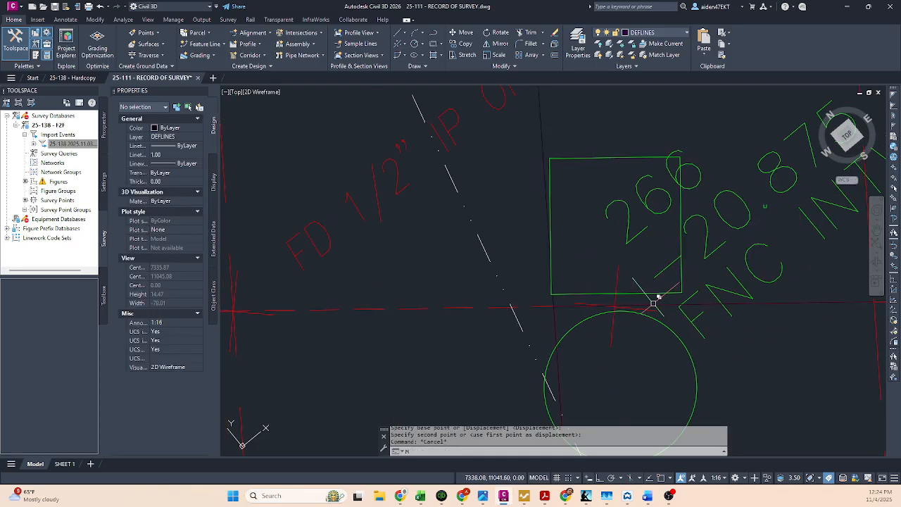
{"action": "type", "text": "m"}
{"action": "key", "text": "space"}
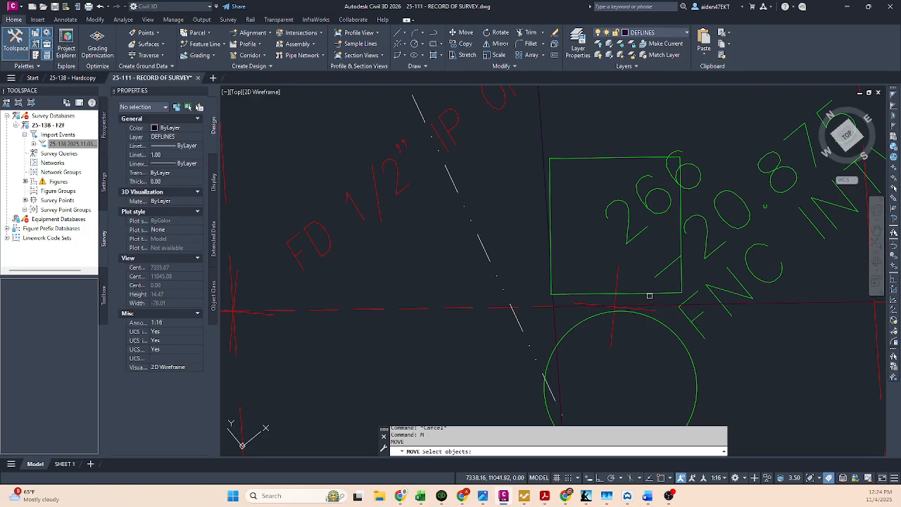
{"action": "left_click", "coordinate": [652, 292]}
{"action": "key", "text": "space"}
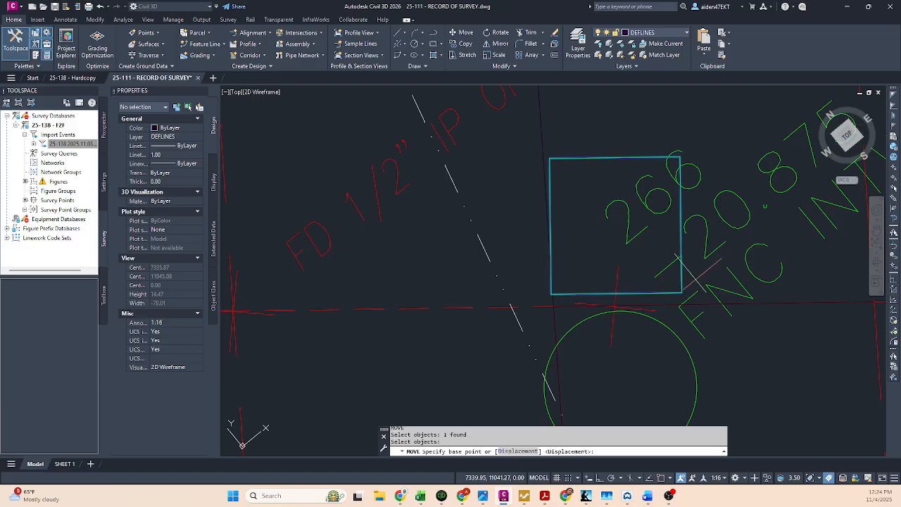
{"action": "left_click", "coordinate": [721, 267]}
{"action": "key", "text": "Escape"}
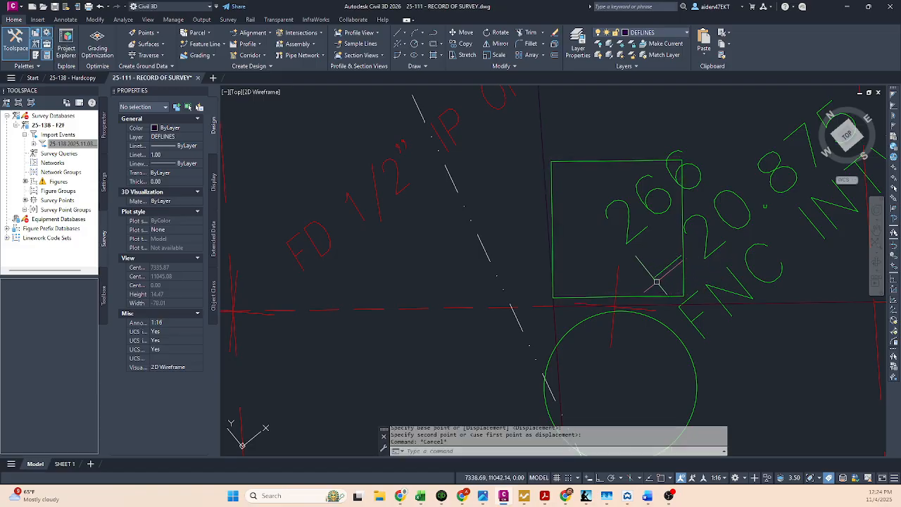
Step: Try to insert the FD IP 2 block at scale 2 near the found 1/2" iron pipe point in the decluttered copy
{"action": "scroll", "coordinate": [641, 286], "scroll_direction": "down", "scroll_amount": 4}
{"action": "scroll", "coordinate": [652, 292], "scroll_direction": "down", "scroll_amount": 2}
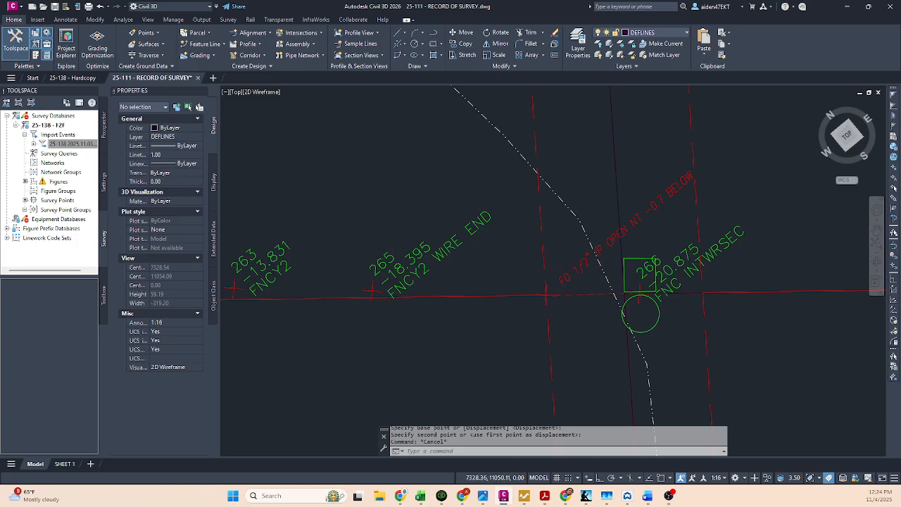
{"action": "scroll", "coordinate": [561, 293], "scroll_direction": "up", "scroll_amount": 4}
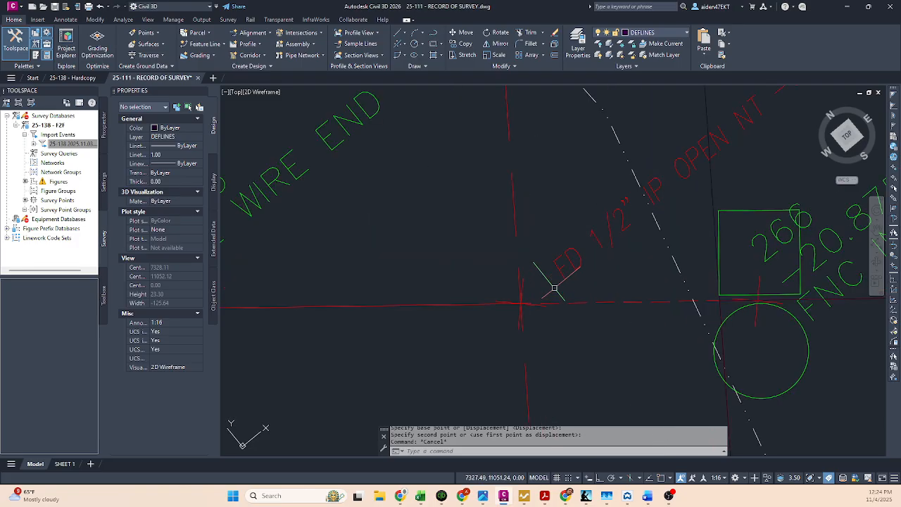
{"action": "type", "text": "insert"}
{"action": "key", "text": "Return"}
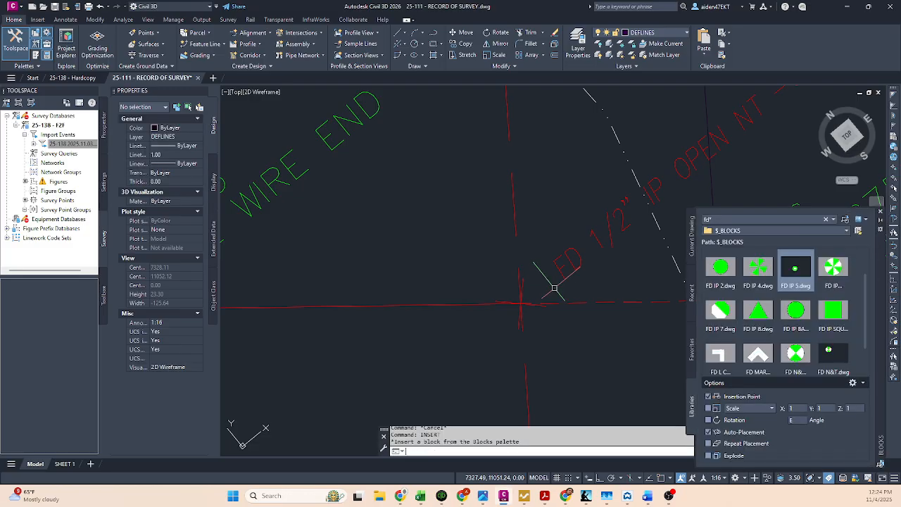
{"action": "right_click", "coordinate": [730, 269]}
{"action": "left_click", "coordinate": [761, 276]}
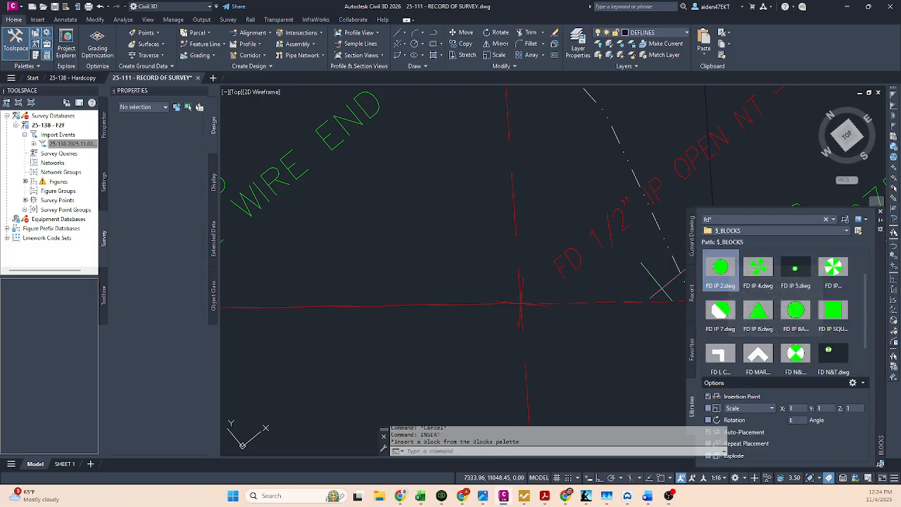
{"action": "type", "text": "s"}
{"action": "key", "text": "Return"}
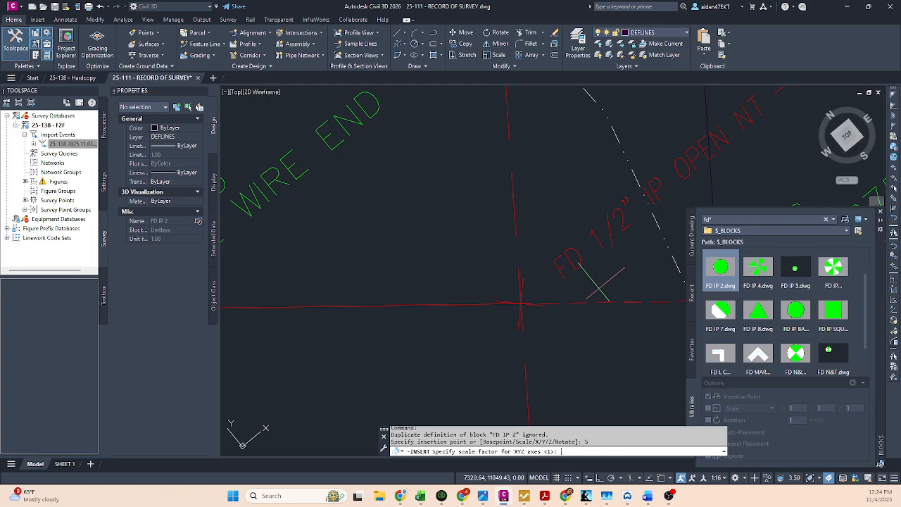
{"action": "type", "text": "2"}
{"action": "key", "text": "Return"}
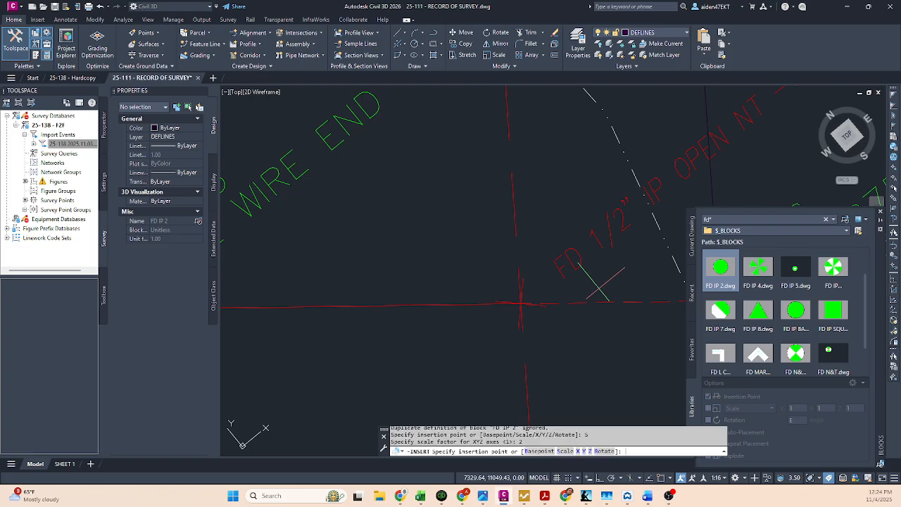
{"action": "key", "text": "Escape"}
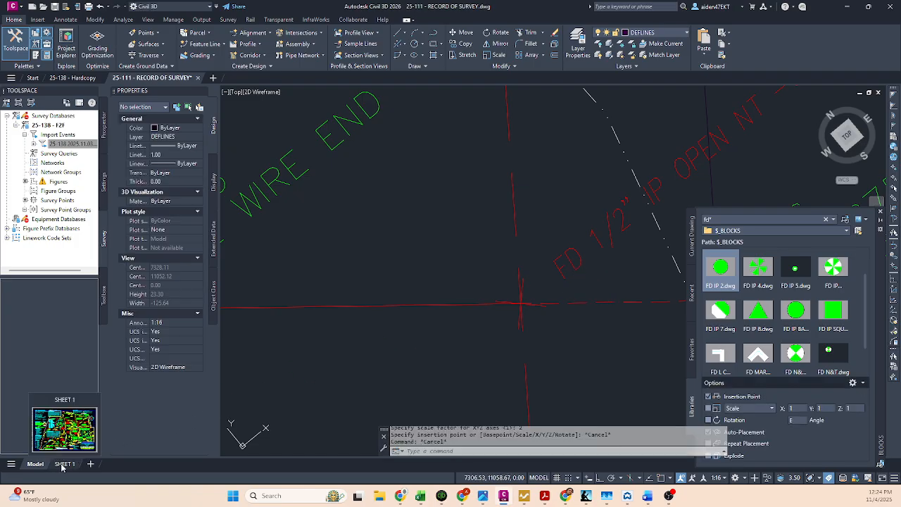
Step: Pan the view slightly inside the circular detail viewport on SHEET 1 and undo the zoom to keep its scale at 1:20
{"action": "left_click", "coordinate": [65, 463]}
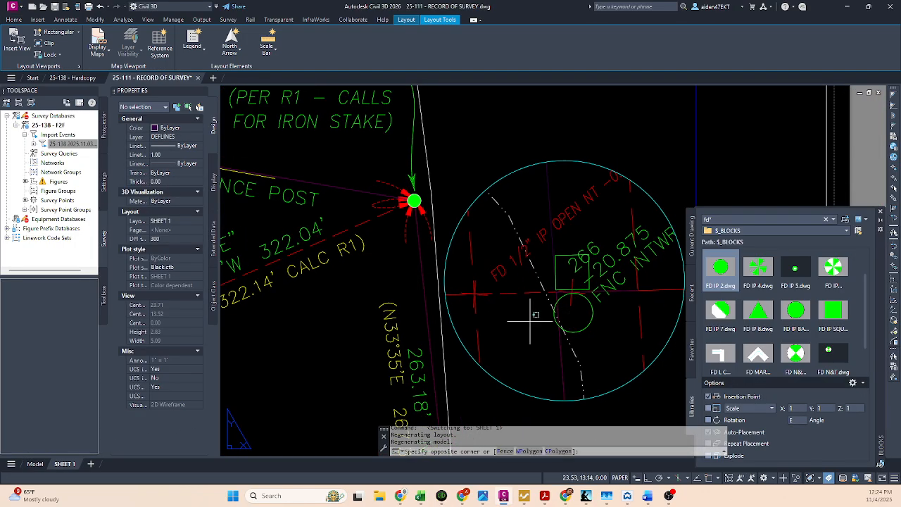
{"action": "double_click", "coordinate": [531, 318]}
{"action": "key", "text": "Escape"}
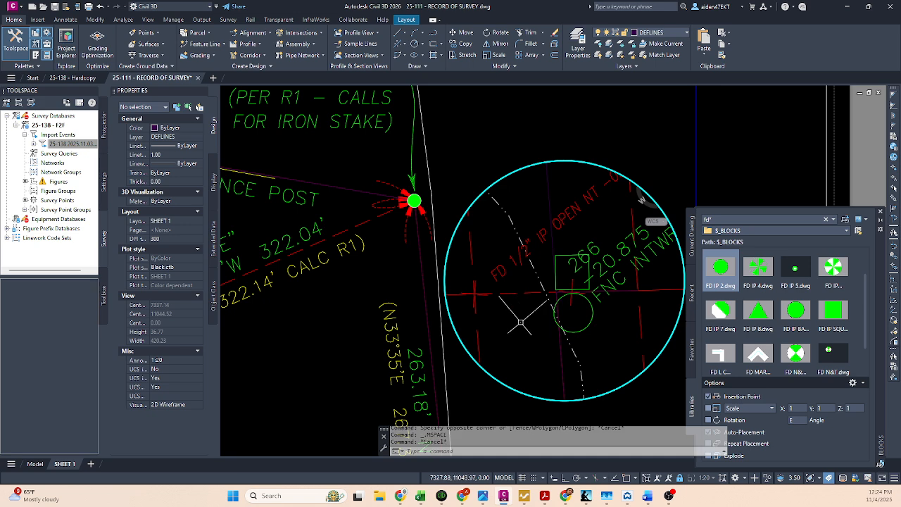
{"action": "left_click", "coordinate": [601, 319]}
{"action": "left_click", "coordinate": [601, 320]}
{"action": "key", "text": "Escape"}
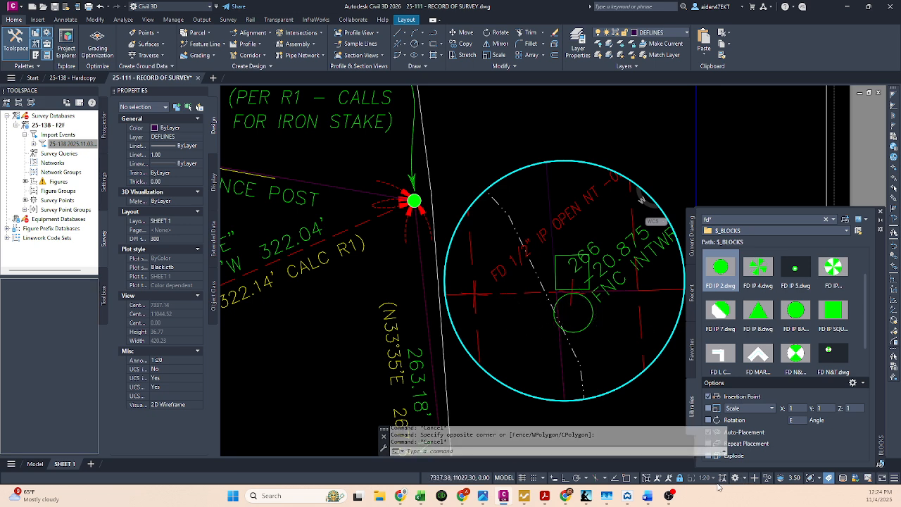
{"action": "mouse_move", "coordinate": [610, 372]}
{"action": "middle_mouse_down"}
{"action": "mouse_move", "coordinate": [573, 372]}
{"action": "mouse_move", "coordinate": [631, 373]}
{"action": "middle_mouse_up"}
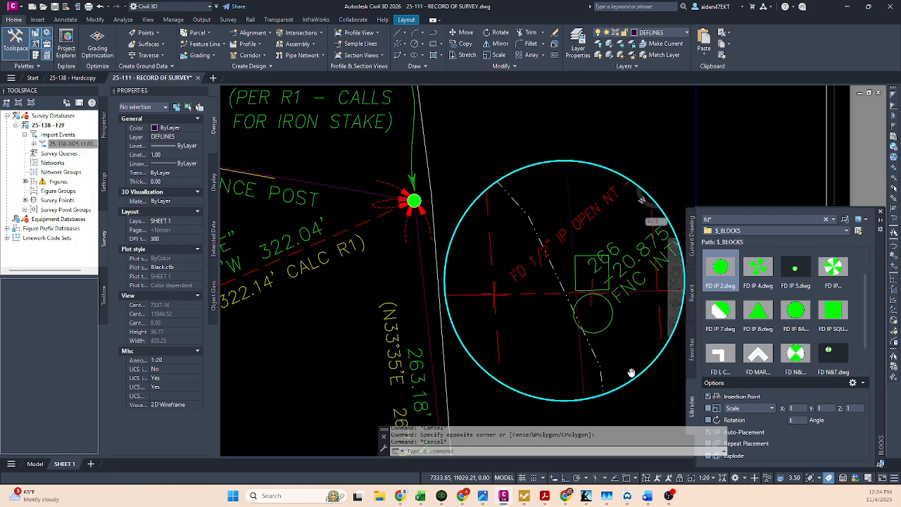
{"action": "scroll", "coordinate": [633, 375], "scroll_direction": "up", "scroll_amount": 2}
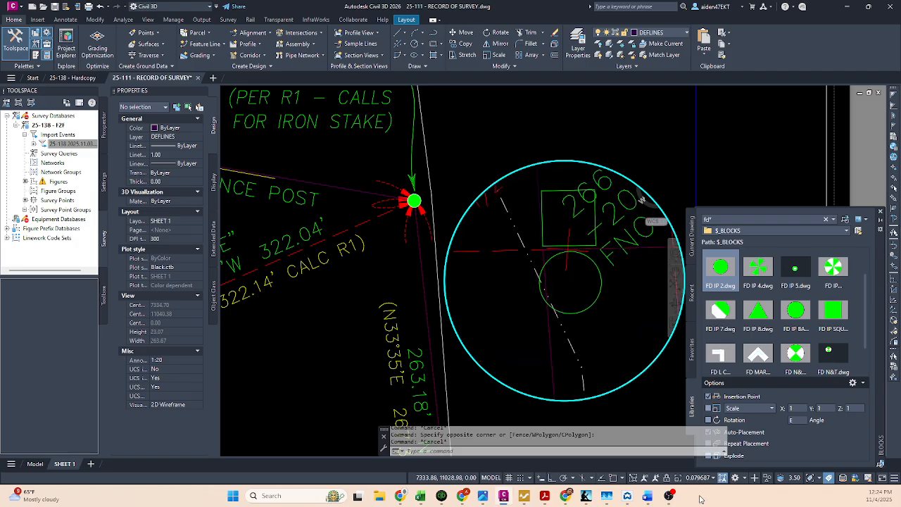
{"action": "key", "text": "ctrl+z"}
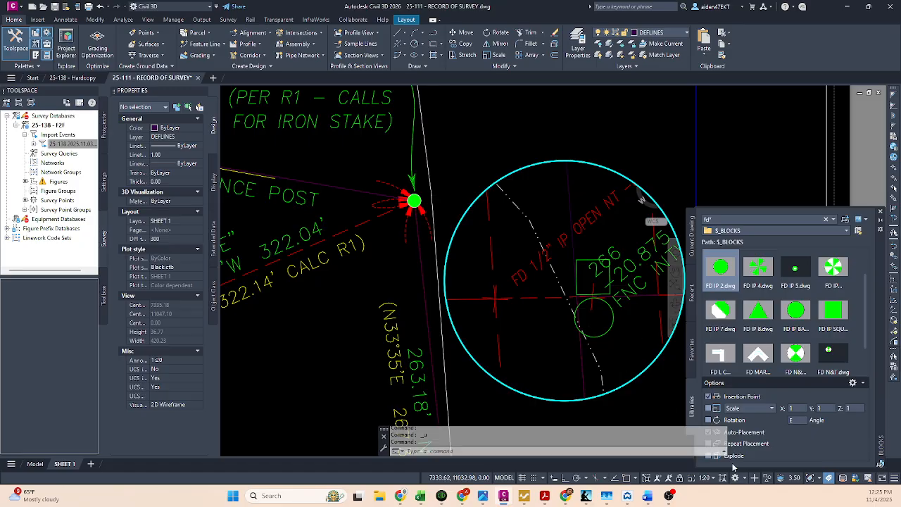
Step: Try to insert the FD IP 2 block at scale 20 inside the circular detail viewport
{"action": "left_click", "coordinate": [552, 310]}
{"action": "key", "text": "Escape"}
{"action": "right_click", "coordinate": [725, 262]}
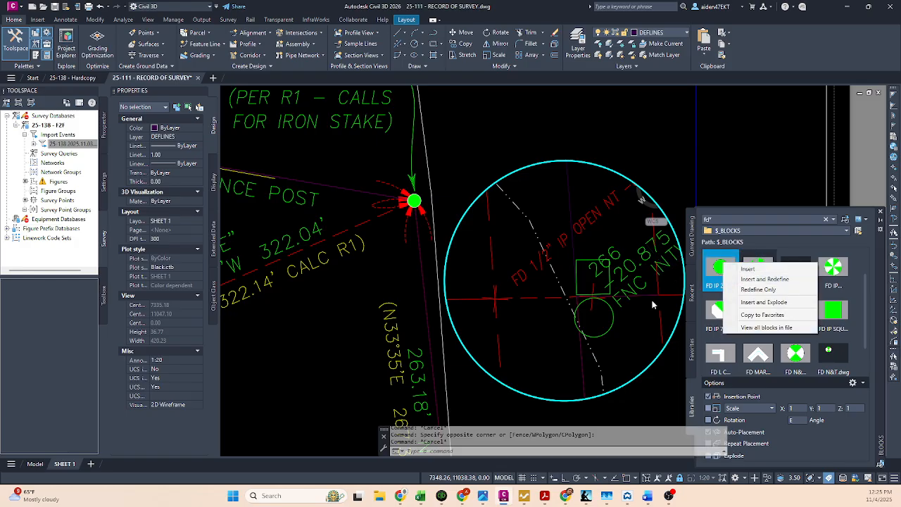
{"action": "left_click", "coordinate": [750, 268]}
{"action": "type", "text": "S"}
{"action": "key", "text": "Return"}
{"action": "type", "text": "20"}
{"action": "key", "text": "Return"}
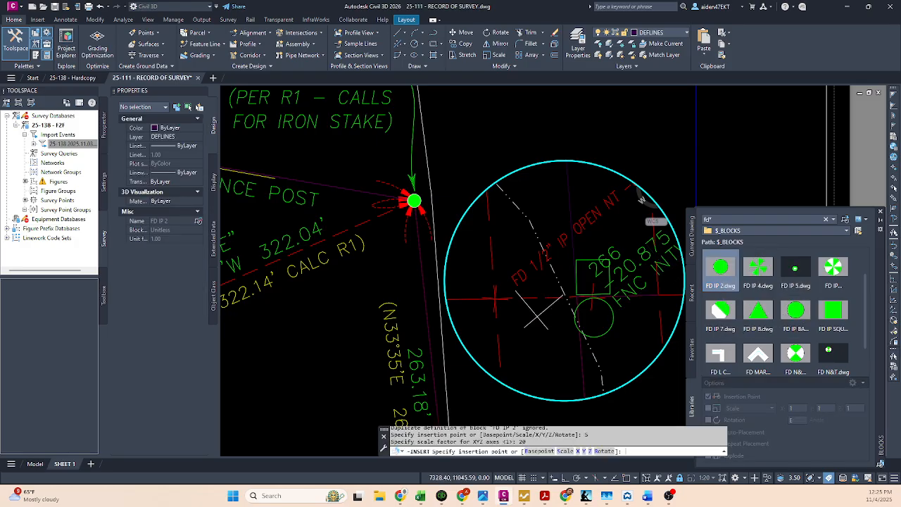
{"action": "key", "text": "Escape"}
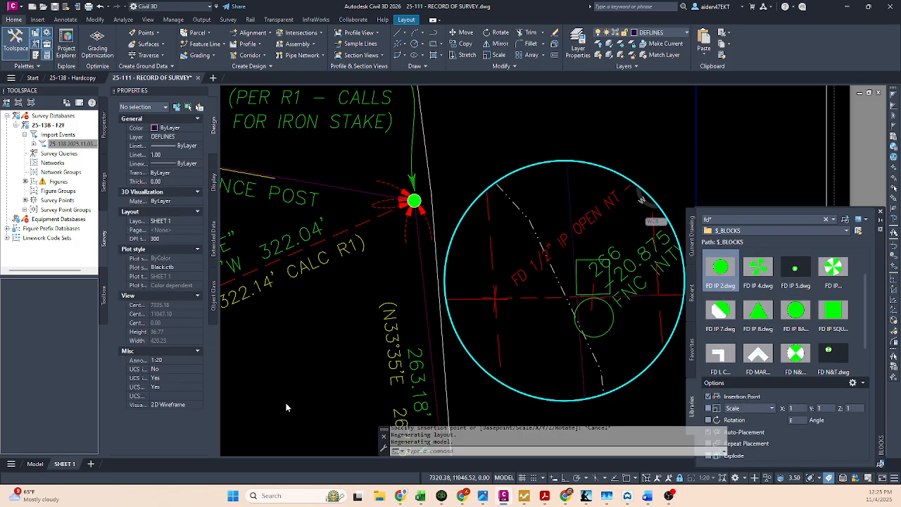
Step: Return to model space and make TEXT the current layer
{"action": "left_click", "coordinate": [42, 459]}
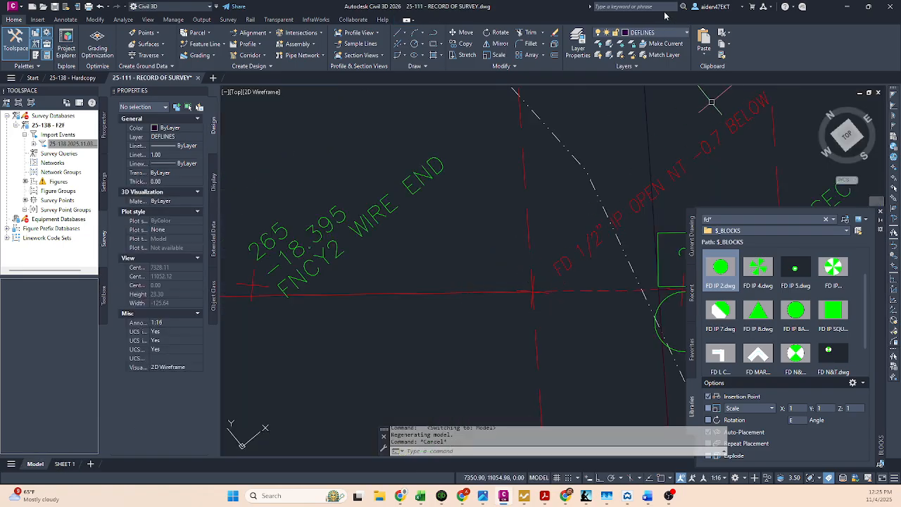
{"action": "left_click", "coordinate": [655, 35]}
{"action": "left_click", "coordinate": [647, 356]}
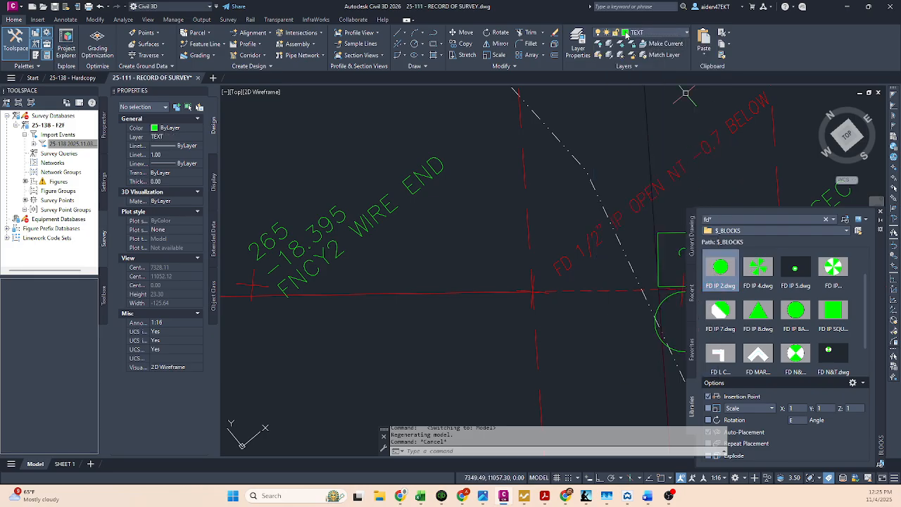
Step: Try to insert the FD IP 2 block at scale 20 in model space with TEXT as the current layer
{"action": "right_click", "coordinate": [719, 264]}
{"action": "left_click", "coordinate": [733, 274]}
{"action": "type", "text": "S"}
{"action": "key", "text": "Return"}
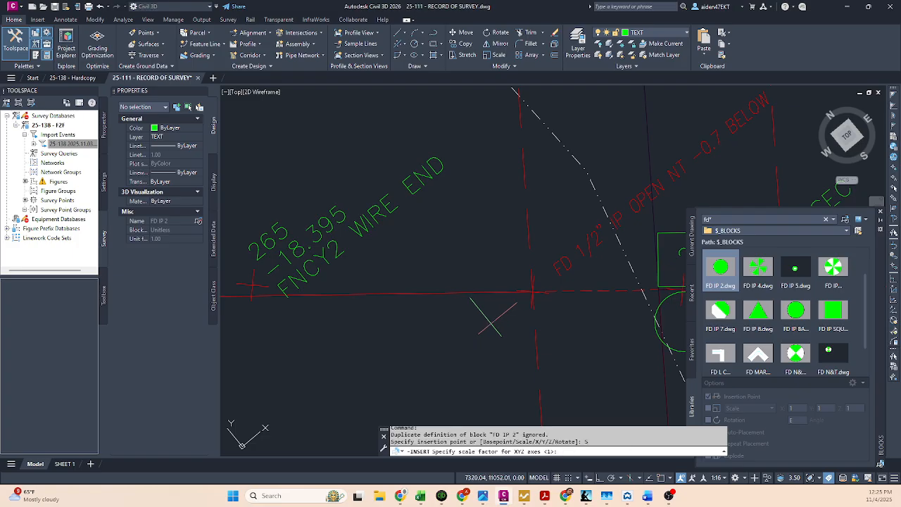
{"action": "type", "text": "20"}
{"action": "key", "text": "Return"}
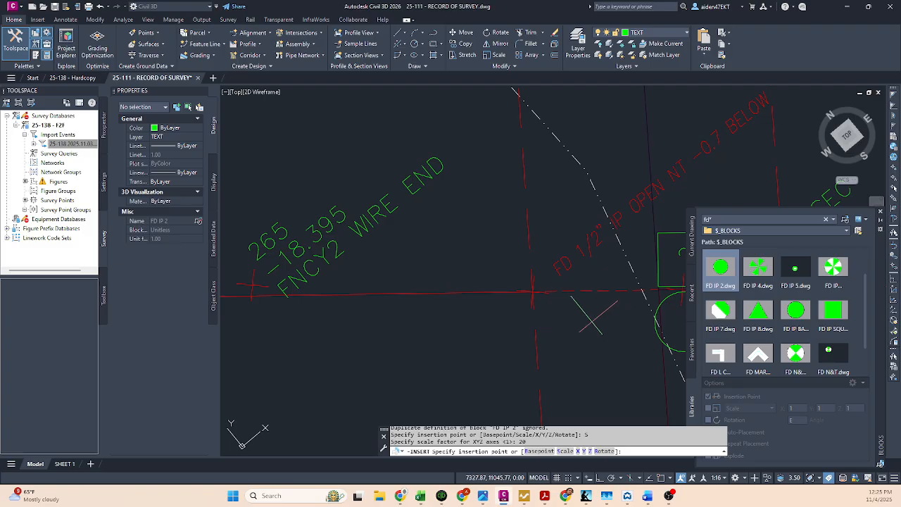
{"action": "left_click", "coordinate": [707, 265]}
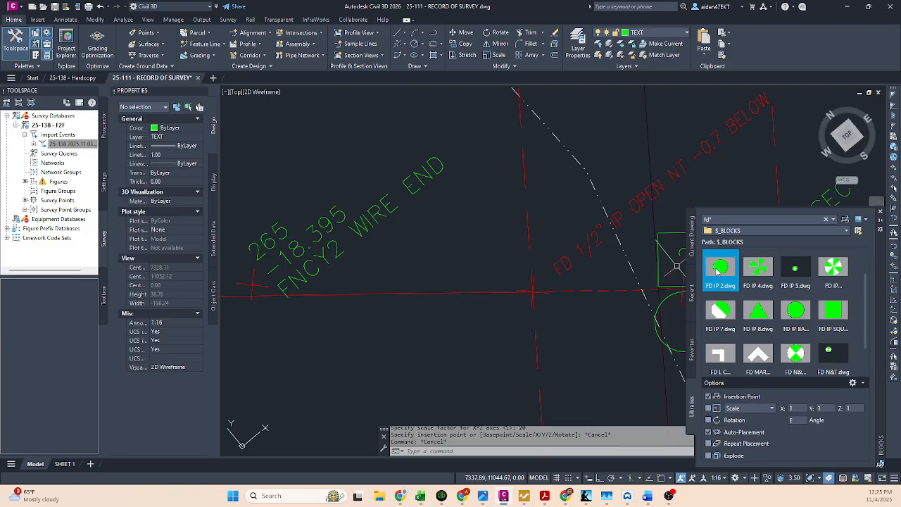
Step: Try to insert the FD IP 2 and FD IP 8 blocks without setting a scale factor
{"action": "right_click", "coordinate": [732, 270]}
{"action": "left_click", "coordinate": [741, 274]}
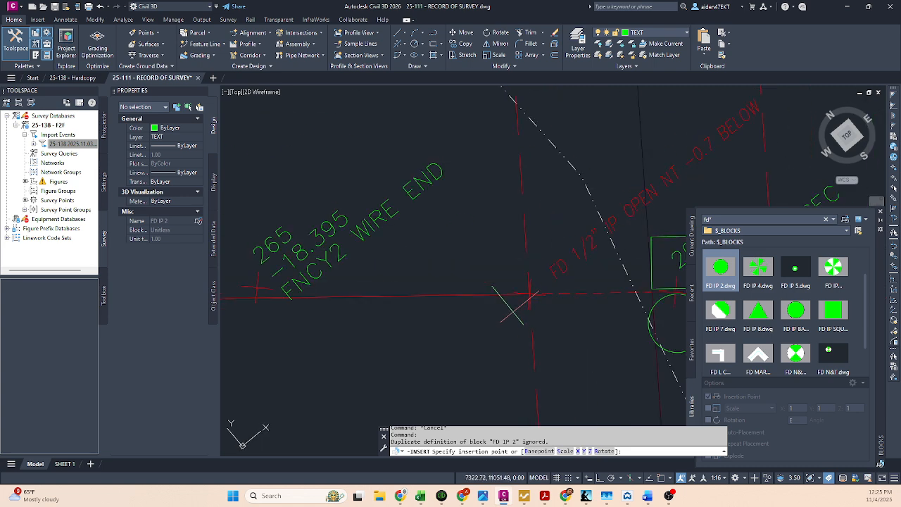
{"action": "key", "text": "Escape"}
{"action": "right_click", "coordinate": [755, 311]}
{"action": "key", "text": "Escape"}
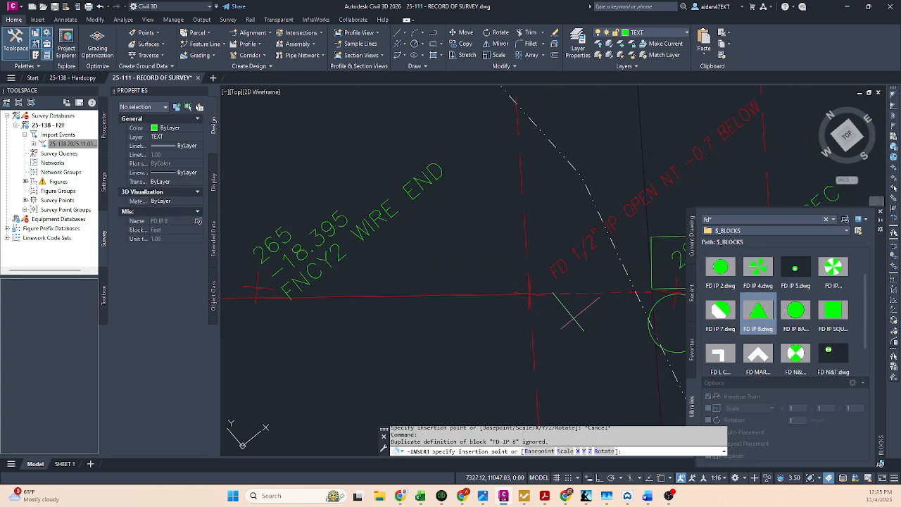
Step: Turn on all layers in the drawing
{"action": "left_click", "coordinate": [600, 59]}
{"action": "left_click", "coordinate": [598, 57]}
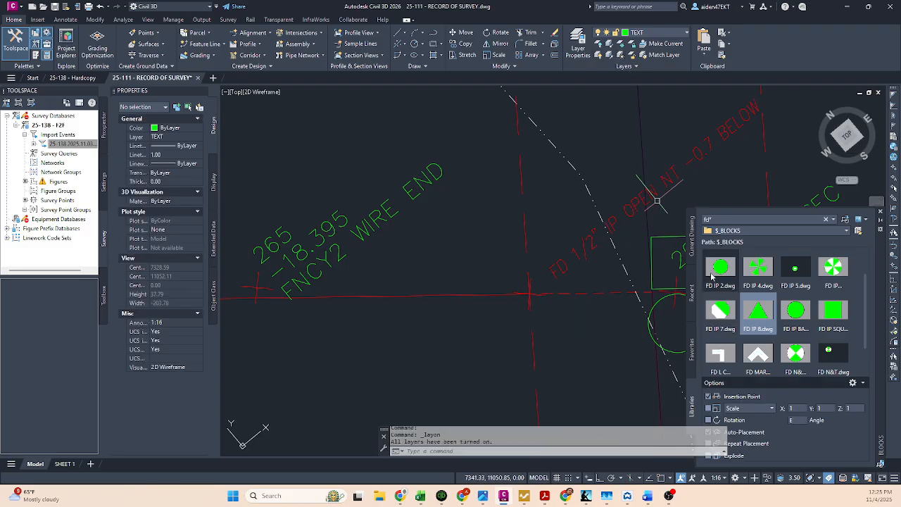
Step: Try to insert the FD IP 2 block in model space again with all layers turned on
{"action": "right_click", "coordinate": [721, 268]}
{"action": "left_click", "coordinate": [741, 277]}
{"action": "scroll", "coordinate": [585, 291], "scroll_direction": "down", "scroll_amount": 3}
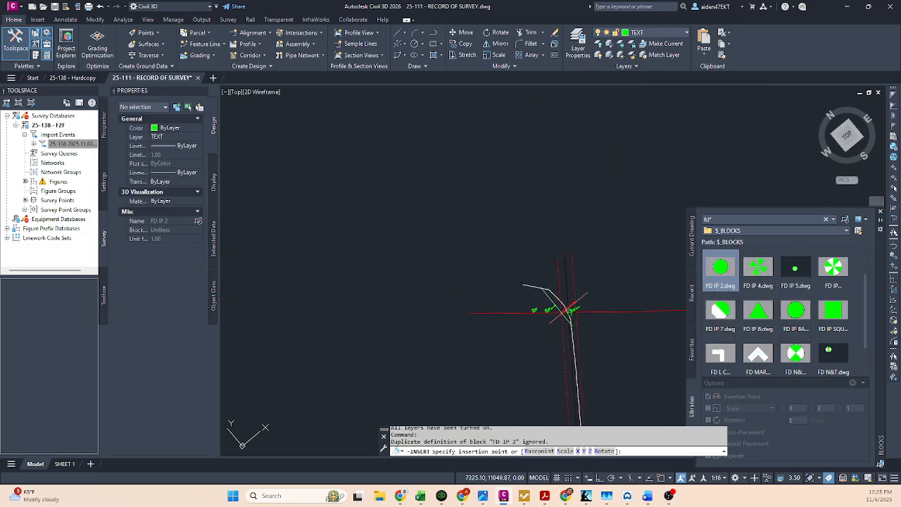
{"action": "scroll", "coordinate": [553, 321], "scroll_direction": "up", "scroll_amount": 8}
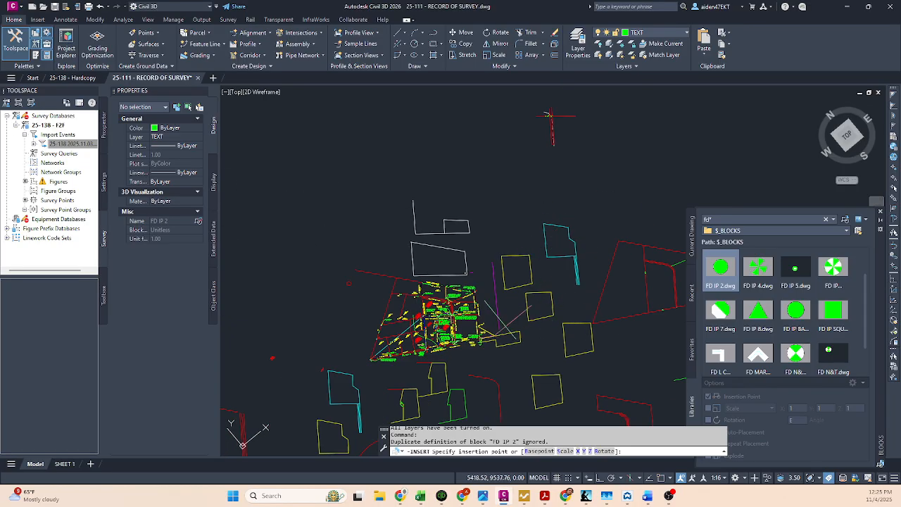
{"action": "scroll", "coordinate": [449, 319], "scroll_direction": "down", "scroll_amount": 4}
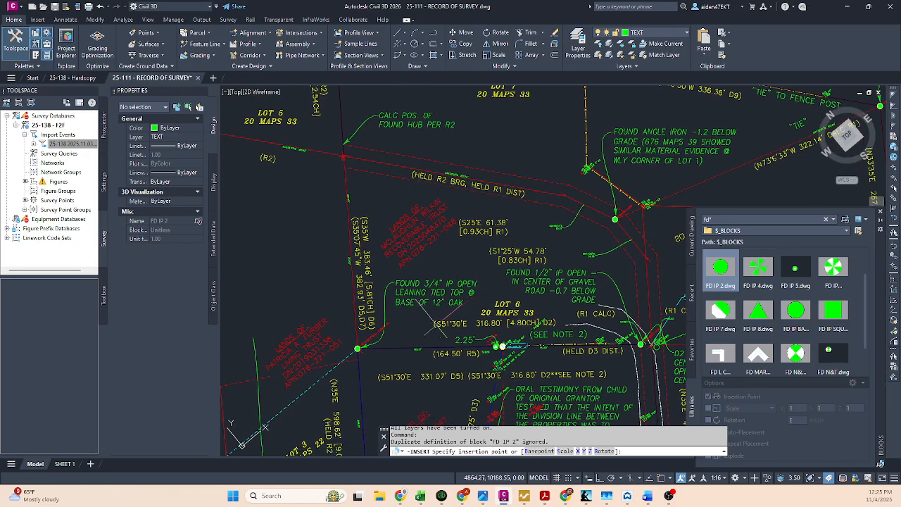
{"action": "scroll", "coordinate": [419, 327], "scroll_direction": "up", "scroll_amount": 4}
{"action": "key", "text": "Escape"}
Step: Copy the found 3/4" iron pipe symbol from the survey map to the decluttered copy, beside the FD 1/2" IP OPEN point
{"action": "type", "text": "co"}
{"action": "key", "text": "Return"}
{"action": "middle_click_drag", "start_coordinate": [538, 314], "coordinate": [453, 282]}
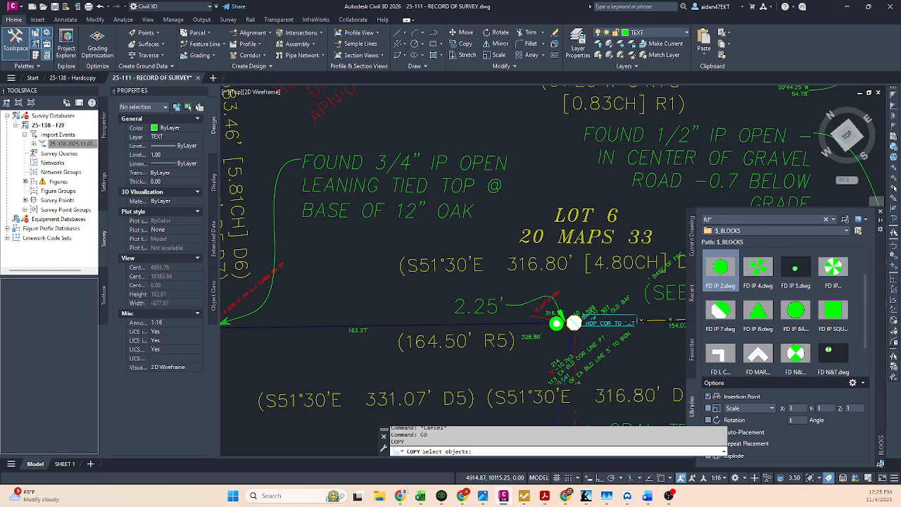
{"action": "scroll", "coordinate": [402, 310], "scroll_direction": "up", "scroll_amount": 5}
{"action": "left_click", "coordinate": [370, 312]}
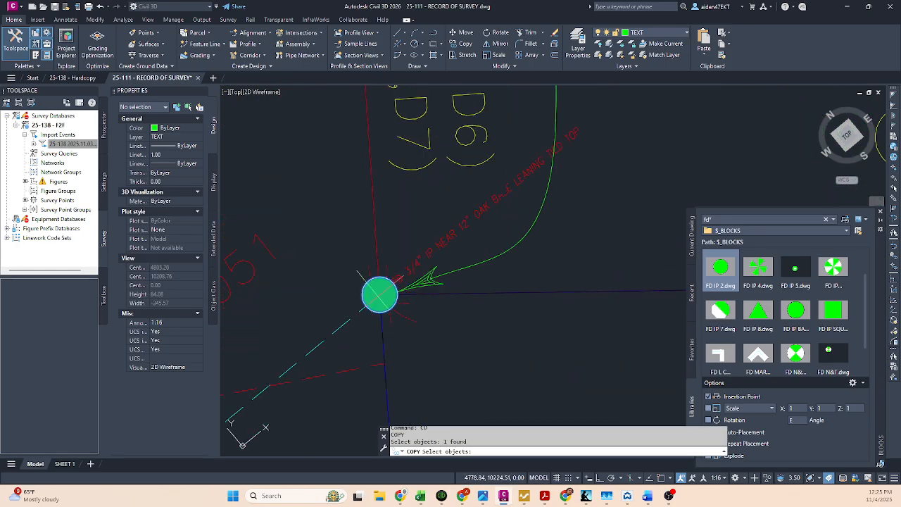
{"action": "key", "text": "Return"}
{"action": "left_click", "coordinate": [379, 294]}
{"action": "scroll", "coordinate": [379, 296], "scroll_direction": "down", "scroll_amount": 5}
{"action": "scroll", "coordinate": [379, 296], "scroll_direction": "down", "scroll_amount": 3}
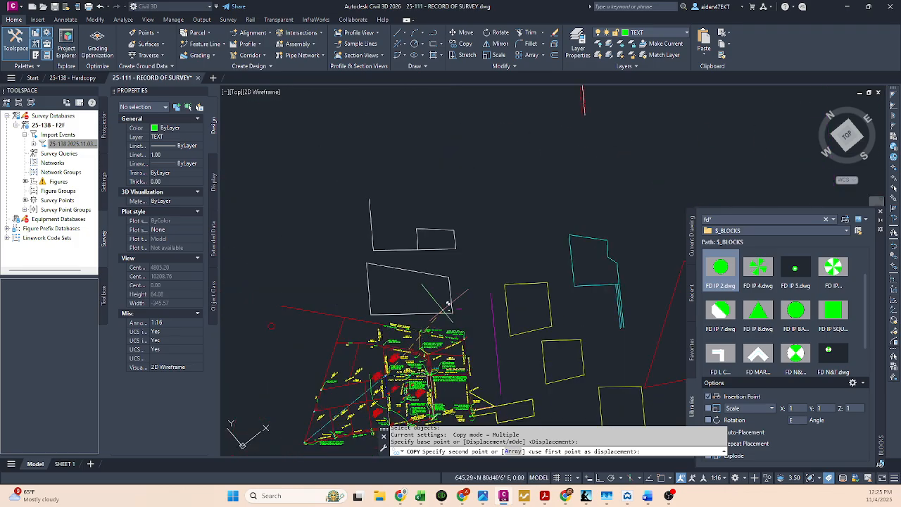
{"action": "scroll", "coordinate": [519, 346], "scroll_direction": "up", "scroll_amount": 10}
{"action": "scroll", "coordinate": [397, 360], "scroll_direction": "up", "scroll_amount": 4}
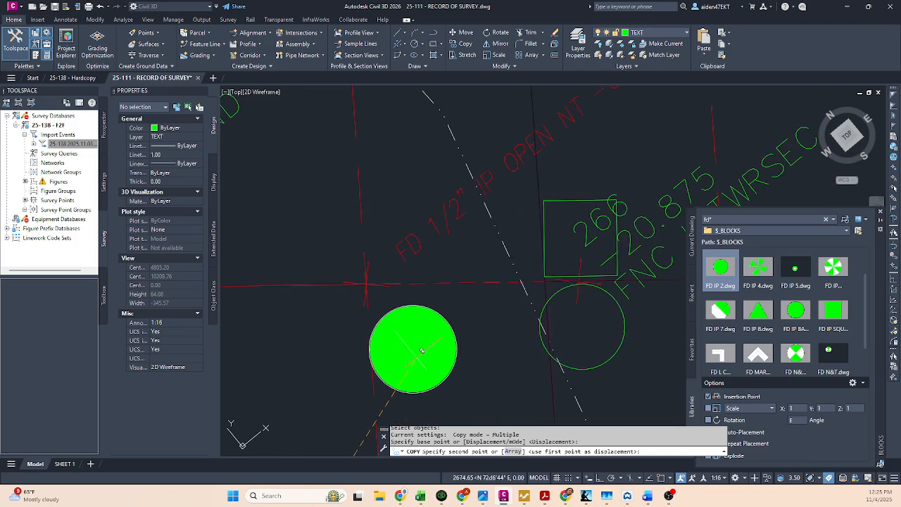
{"action": "key", "text": "F3"}
{"action": "left_click", "coordinate": [438, 342]}
{"action": "key", "text": "Escape"}
{"action": "key", "text": "Escape"}
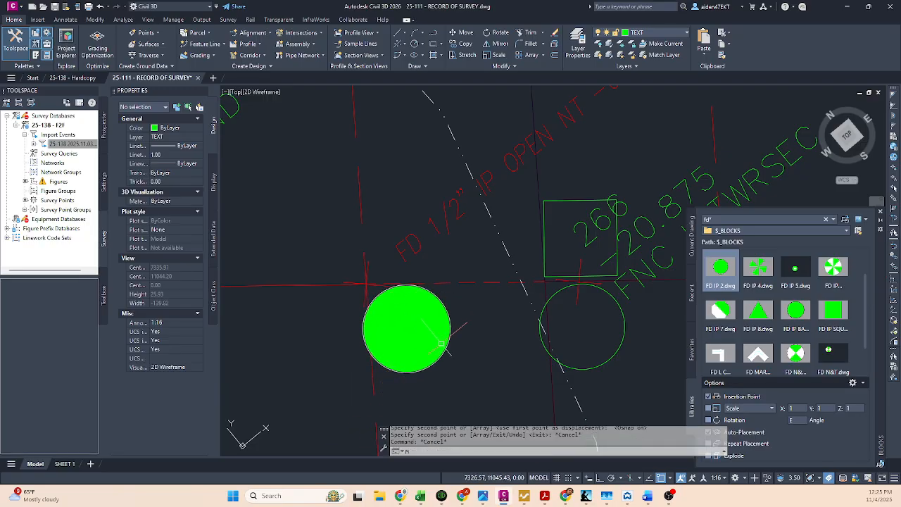
Step: Move the copied pipe symbol by its center onto the FD 1/2" IP OPEN point in the decluttered copy
{"action": "type", "text": "M"}
{"action": "key", "text": "Return"}
{"action": "left_click", "coordinate": [419, 324]}
{"action": "key", "text": "Return"}
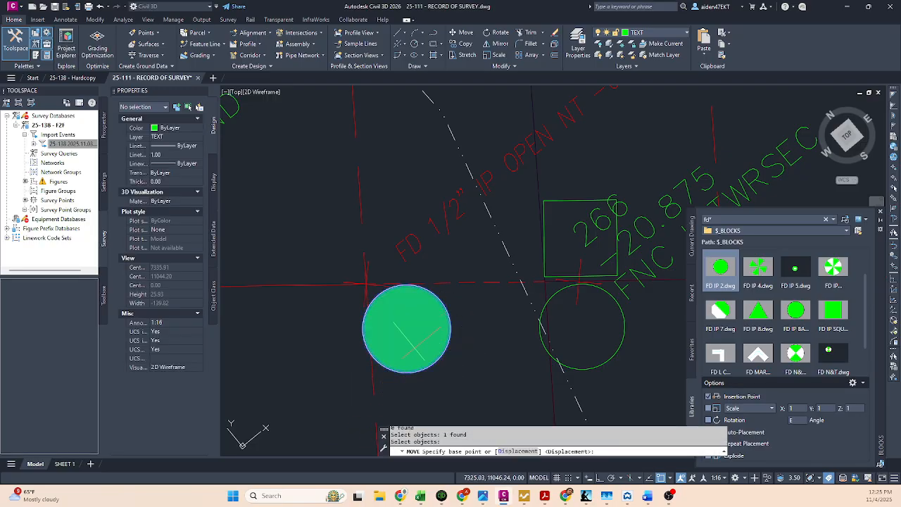
{"action": "right_click", "coordinate": [412, 357], "text": "shift"}
{"action": "left_click", "coordinate": [443, 243]}
{"action": "left_click", "coordinate": [366, 285]}
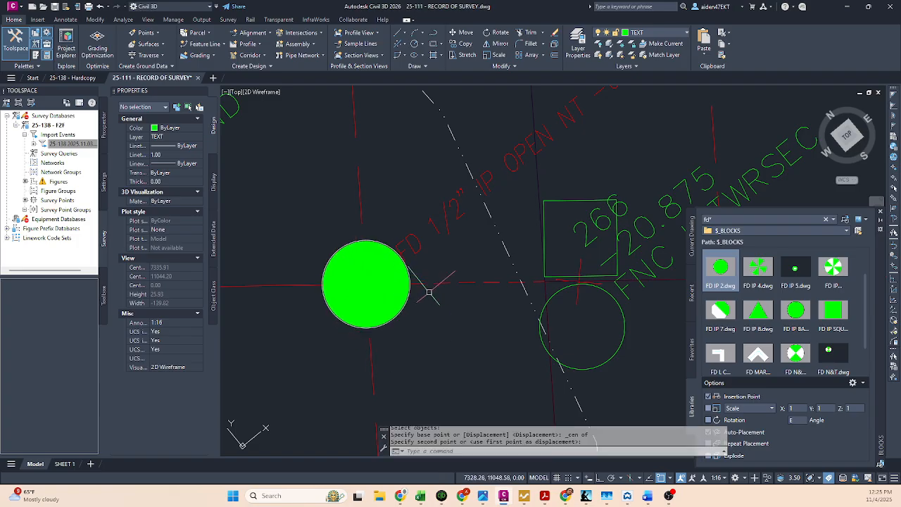
{"action": "key", "text": "Escape"}
{"action": "scroll", "coordinate": [450, 310], "scroll_direction": "down", "scroll_amount": 3}
{"action": "scroll", "coordinate": [485, 317], "scroll_direction": "up", "scroll_amount": 2}
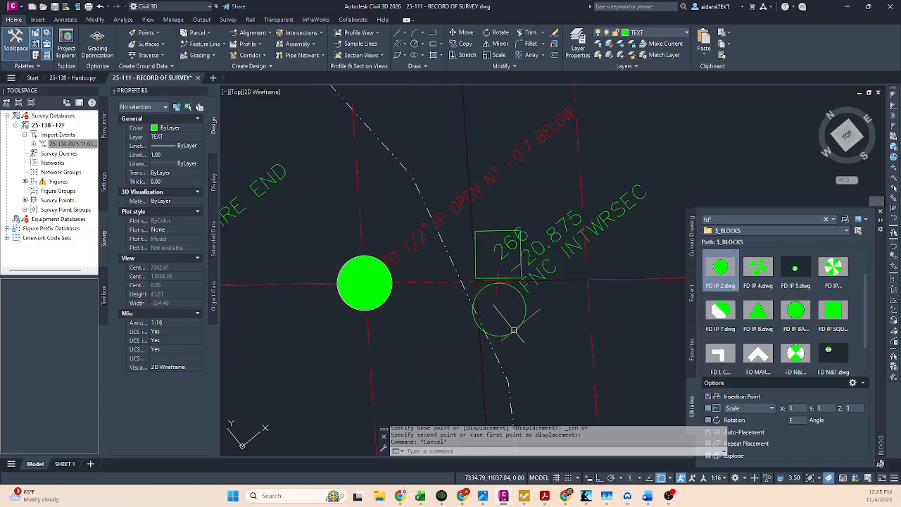
{"action": "left_click", "coordinate": [514, 329]}
{"action": "key", "text": "Escape"}
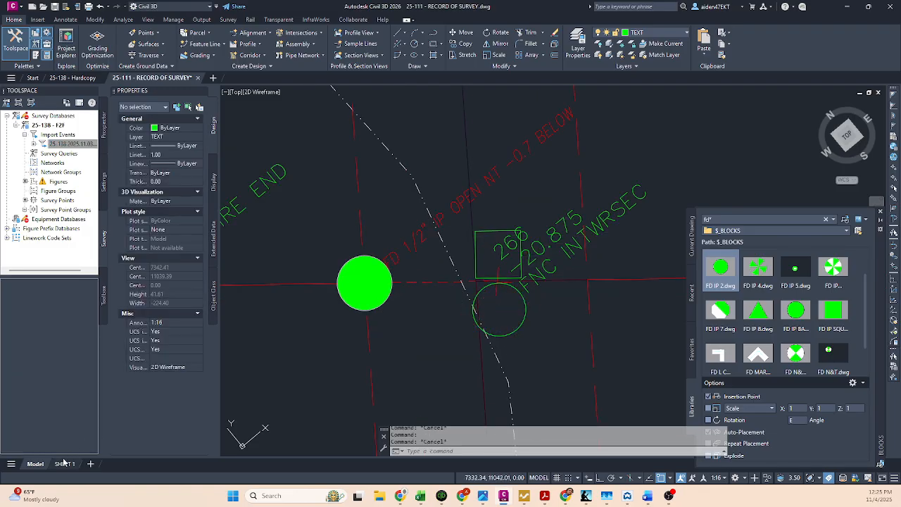
Step: Return to SHEET 1 and freeze the POINTS layer in the circular detail viewport
{"action": "left_click", "coordinate": [64, 464]}
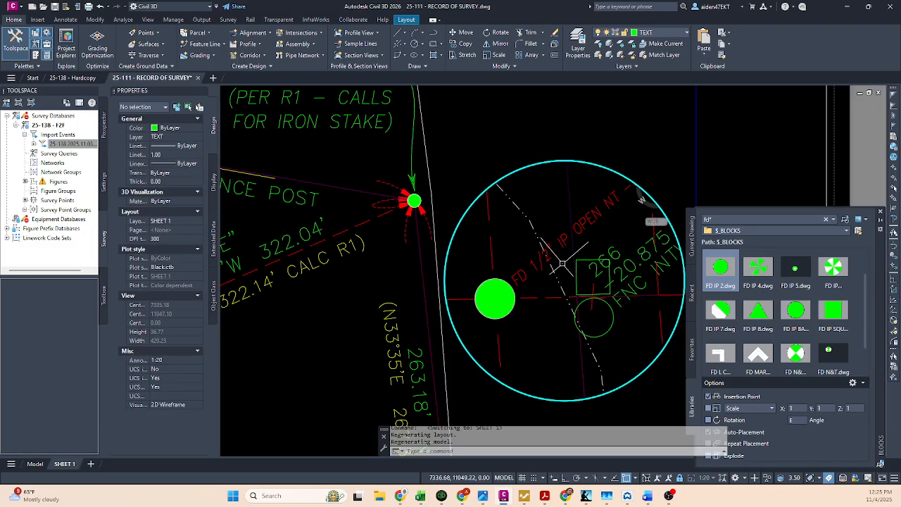
{"action": "key", "text": "Escape"}
{"action": "left_click", "coordinate": [536, 232]}
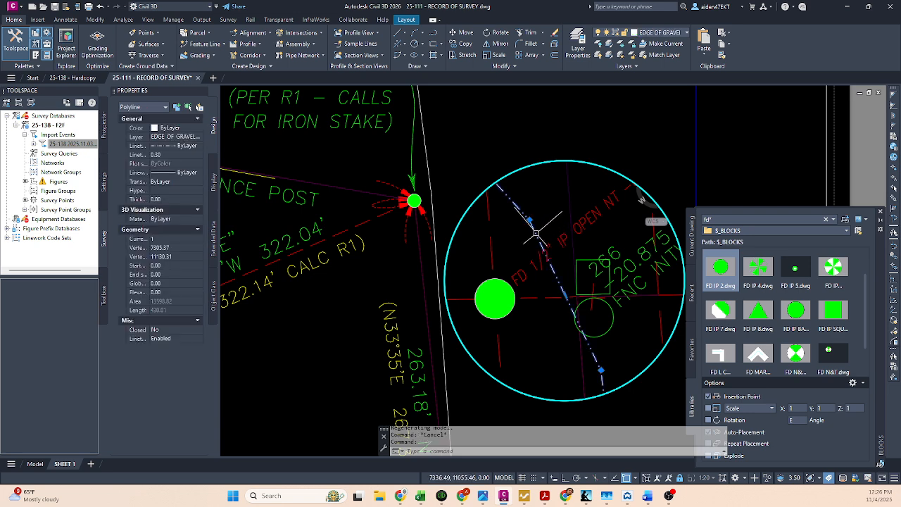
{"action": "key", "text": "Escape"}
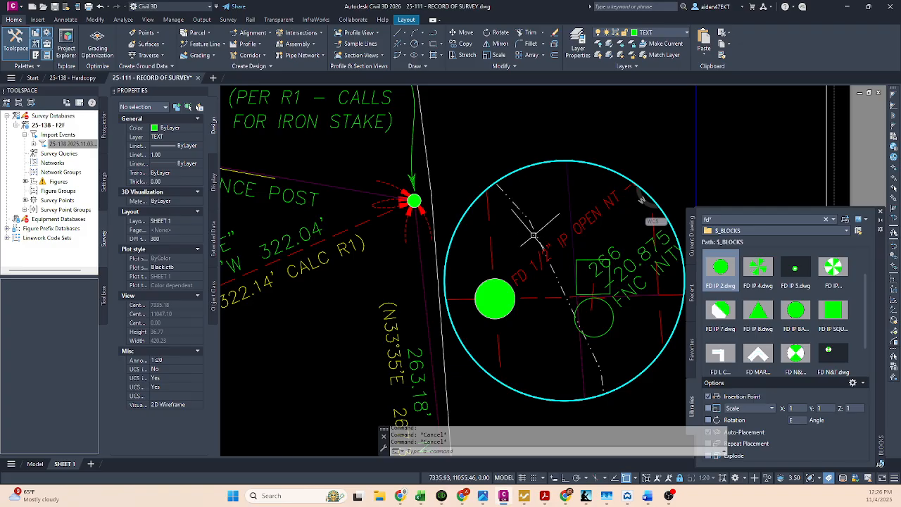
{"action": "middle_click_drag", "start_coordinate": [545, 289], "coordinate": [560, 249]}
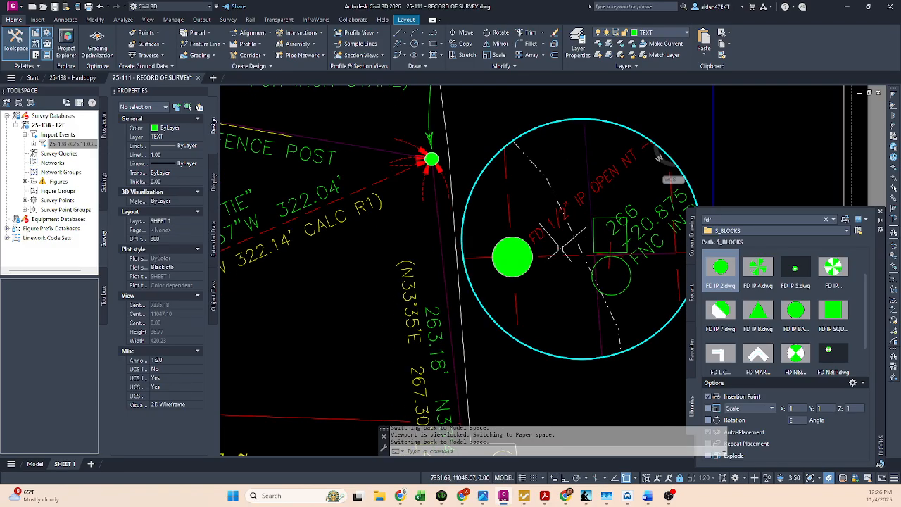
{"action": "left_click", "coordinate": [580, 199]}
{"action": "key", "text": "Escape"}
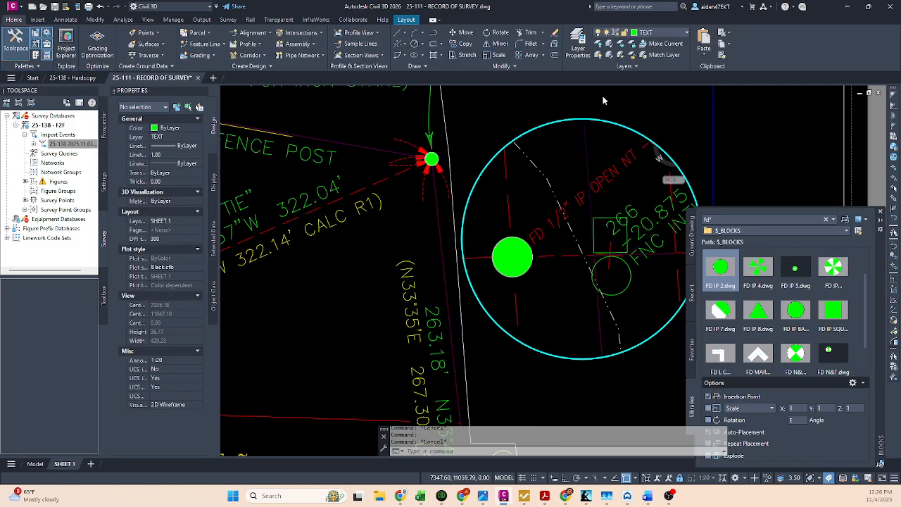
{"action": "left_click", "coordinate": [620, 46]}
{"action": "left_click", "coordinate": [588, 170]}
{"action": "key", "text": "Escape"}
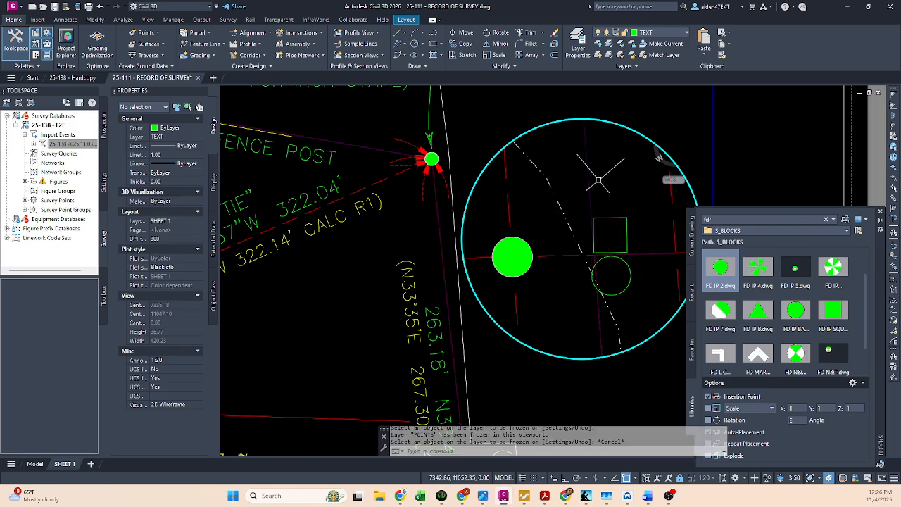
Step: Try freezing the DEFLINES layer in the circular detail viewport
{"action": "left_click", "coordinate": [590, 181]}
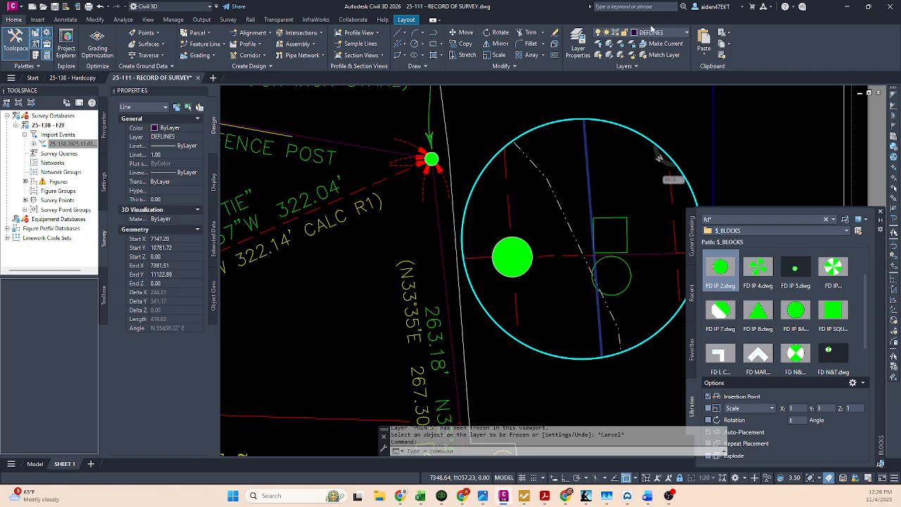
{"action": "left_click", "coordinate": [623, 44]}
{"action": "left_click", "coordinate": [590, 192]}
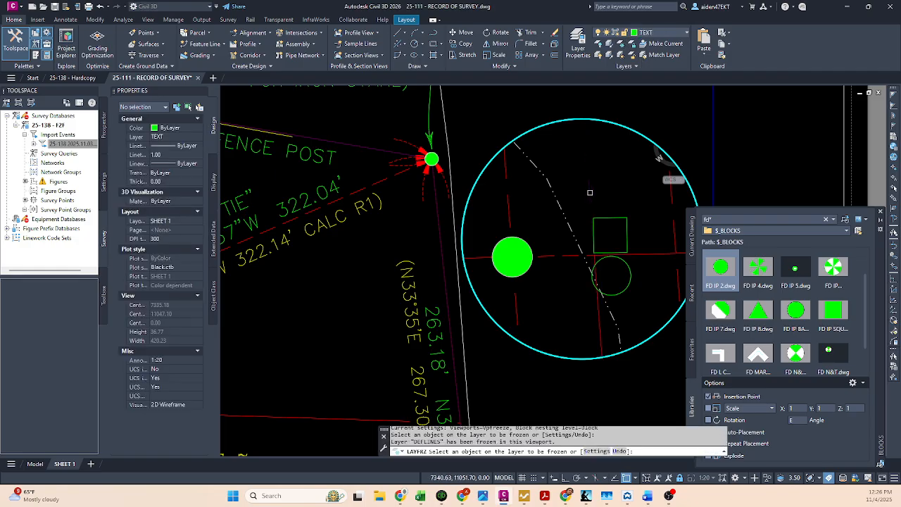
{"action": "key", "text": "Escape"}
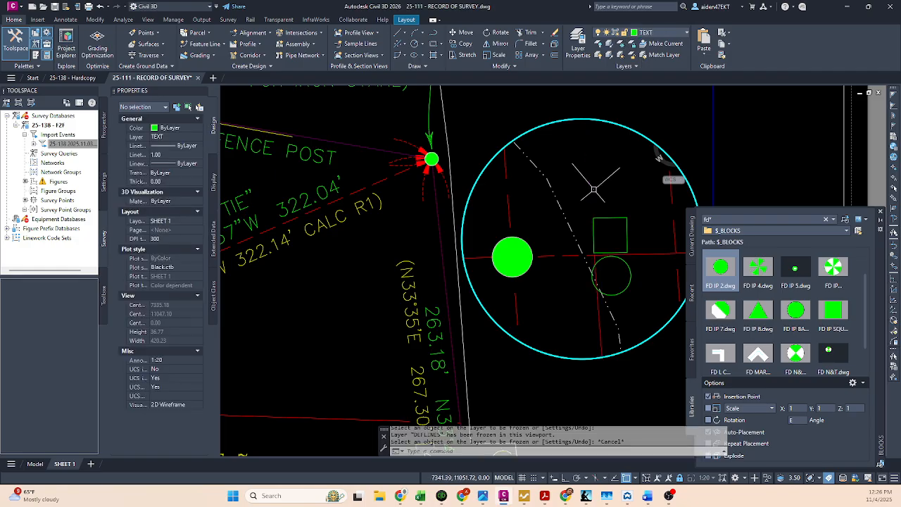
{"action": "key", "text": "ctrl+z"}
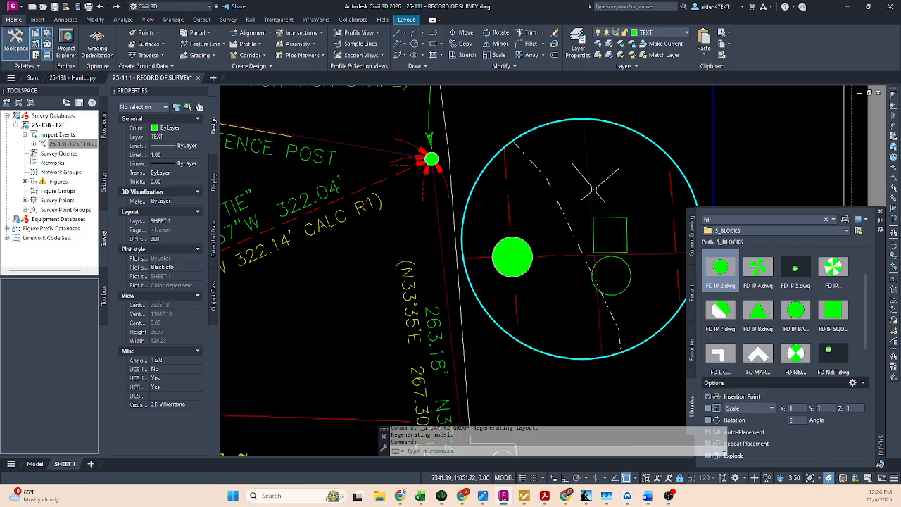
Step: Examine the road centerline near the found 1/2" iron pipe in the main 1:60 viewport
{"action": "scroll", "coordinate": [590, 187], "scroll_direction": "down", "scroll_amount": 3}
{"action": "double_click", "coordinate": [615, 332]}
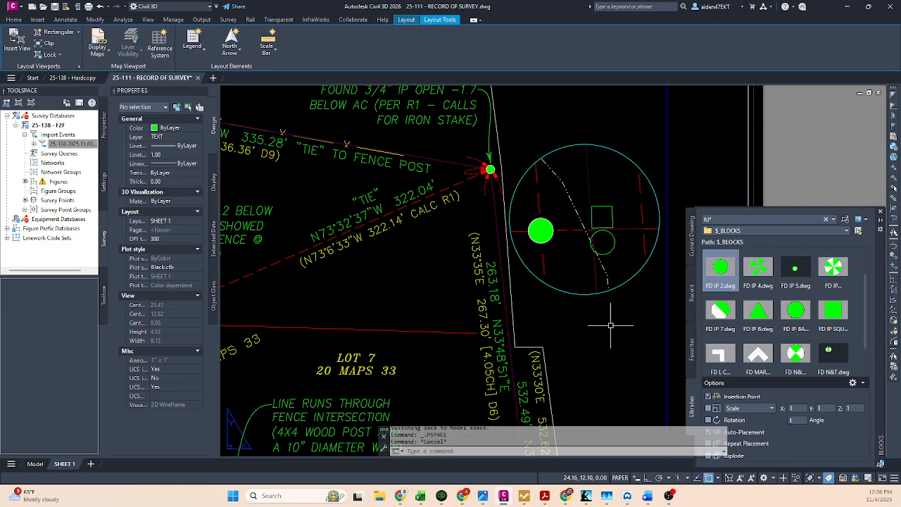
{"action": "scroll", "coordinate": [611, 325], "scroll_direction": "down", "scroll_amount": 5}
{"action": "scroll", "coordinate": [537, 319], "scroll_direction": "up", "scroll_amount": 6}
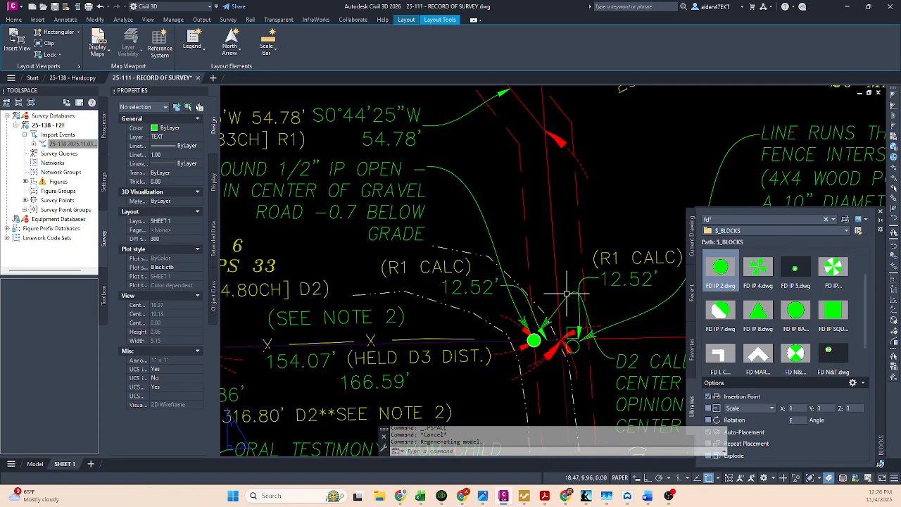
{"action": "double_click", "coordinate": [552, 289]}
{"action": "left_click", "coordinate": [550, 288]}
{"action": "key", "text": "Escape"}
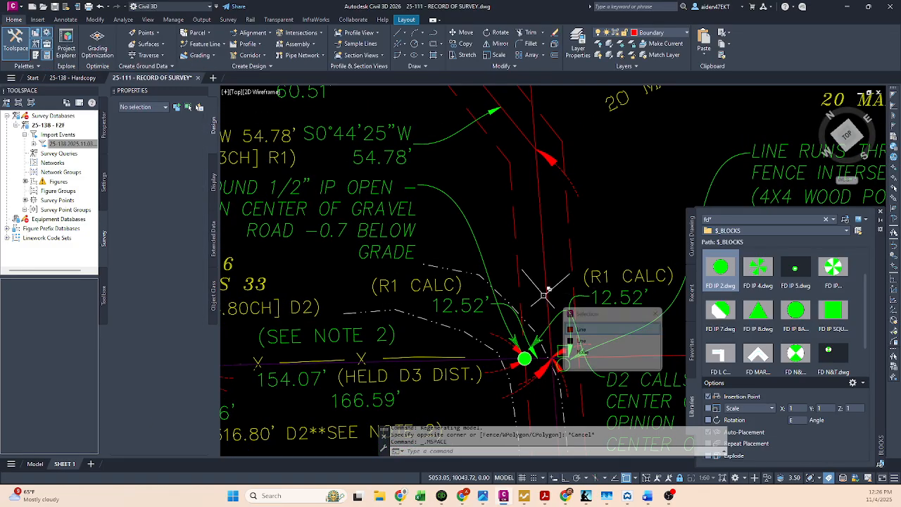
Step: In model space, copy the red Boundary centerline segment from the survey map to the decluttered copy, ending at the line intersection beside the square symbol
{"action": "left_click", "coordinate": [40, 466]}
{"action": "key", "text": "Escape"}
{"action": "scroll", "coordinate": [455, 295], "scroll_direction": "down", "scroll_amount": 11}
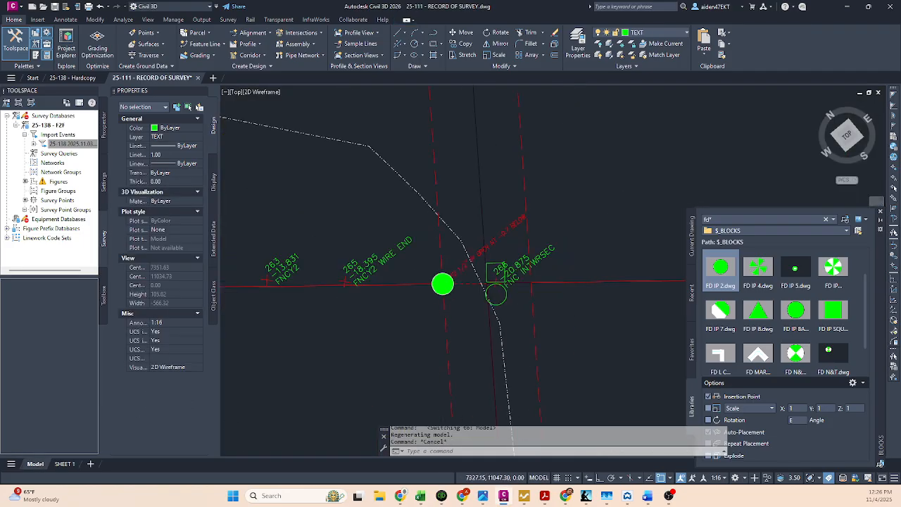
{"action": "middle_click_drag", "start_coordinate": [438, 302], "coordinate": [517, 274]}
{"action": "scroll", "coordinate": [516, 275], "scroll_direction": "up", "scroll_amount": 6}
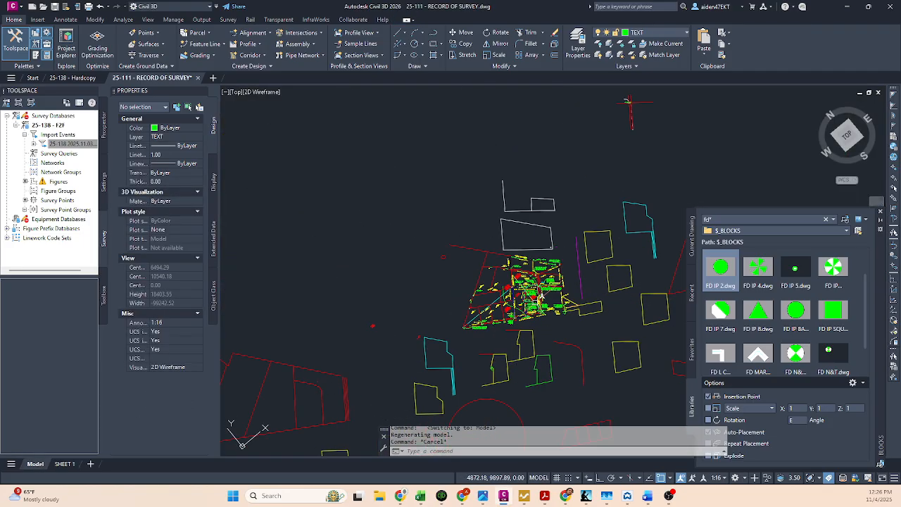
{"action": "scroll", "coordinate": [568, 286], "scroll_direction": "up", "scroll_amount": 5}
{"action": "left_click", "coordinate": [519, 266]}
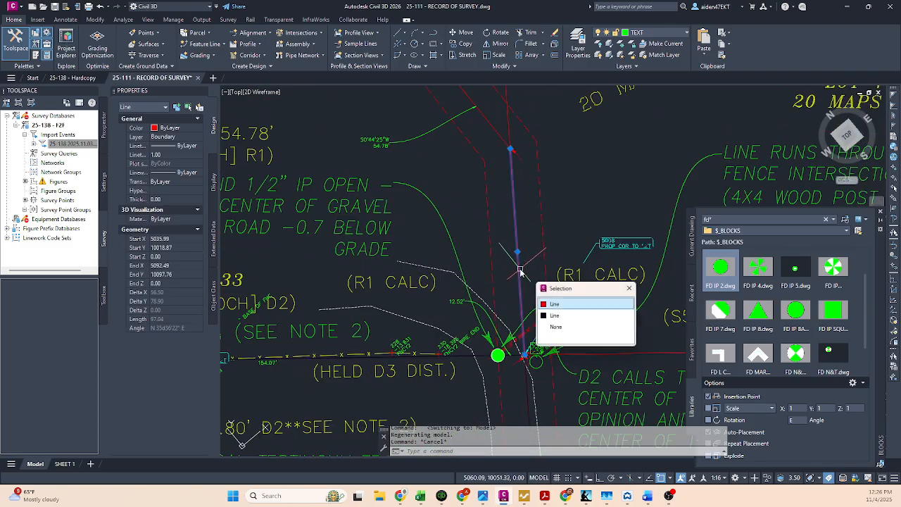
{"action": "type", "text": "o"}
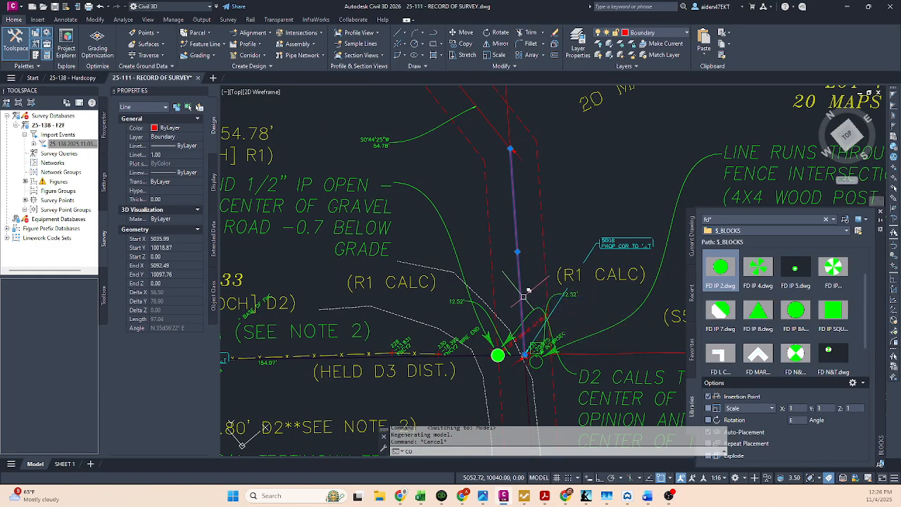
{"action": "key", "text": "Return"}
{"action": "left_click", "coordinate": [524, 296]}
{"action": "scroll", "coordinate": [493, 299], "scroll_direction": "down", "scroll_amount": 7}
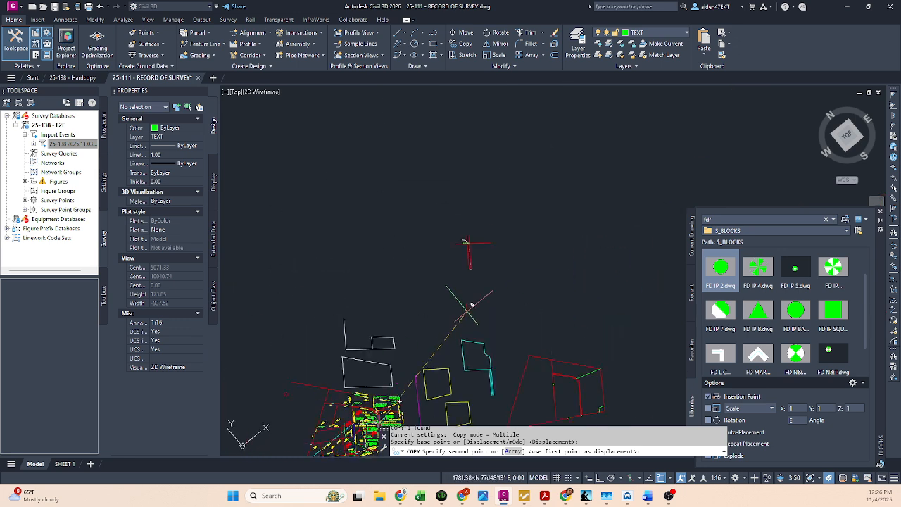
{"action": "scroll", "coordinate": [451, 281], "scroll_direction": "up", "scroll_amount": 6}
{"action": "scroll", "coordinate": [409, 369], "scroll_direction": "up", "scroll_amount": 2}
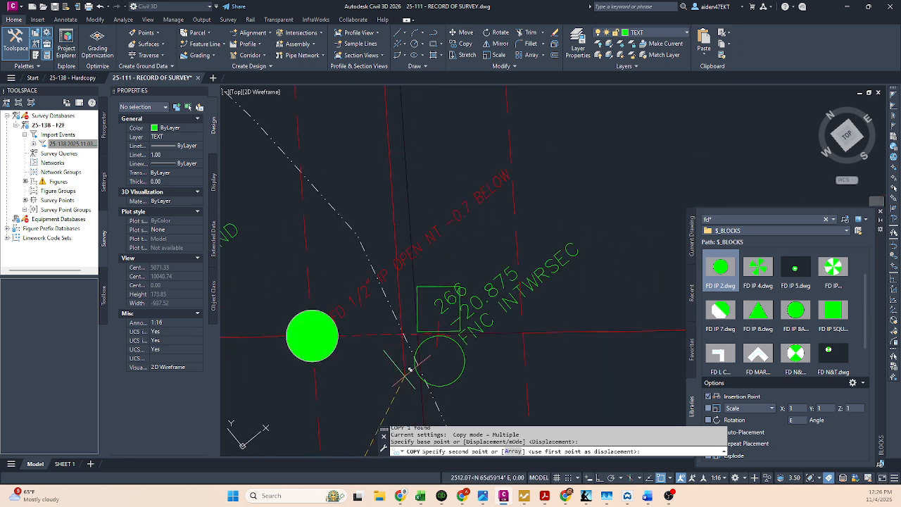
{"action": "scroll", "coordinate": [410, 369], "scroll_direction": "up", "scroll_amount": 4}
{"action": "left_click", "coordinate": [447, 364]}
{"action": "key", "text": "Escape"}
{"action": "scroll", "coordinate": [449, 358], "scroll_direction": "down", "scroll_amount": 2}
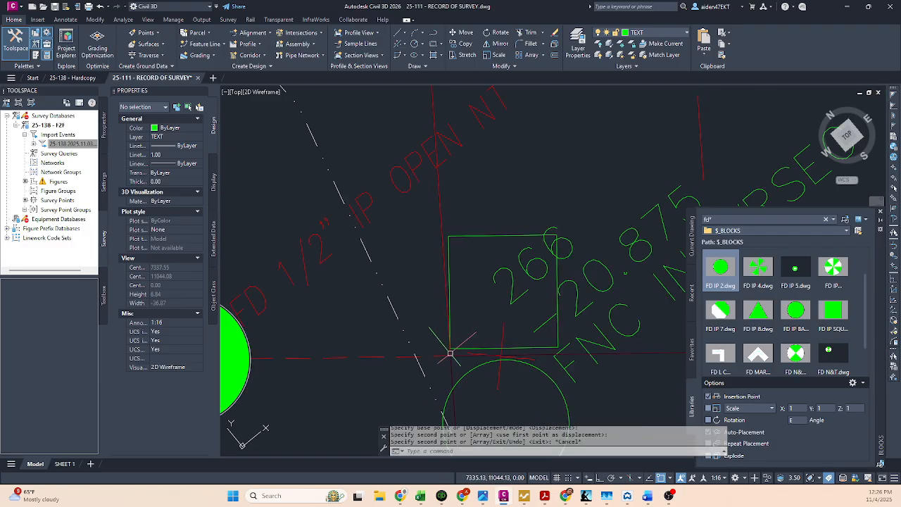
Step: Return to SHEET 1 and delete the long DEFLINES line running along the red centerline in the circular detail viewport
{"action": "left_click", "coordinate": [64, 464]}
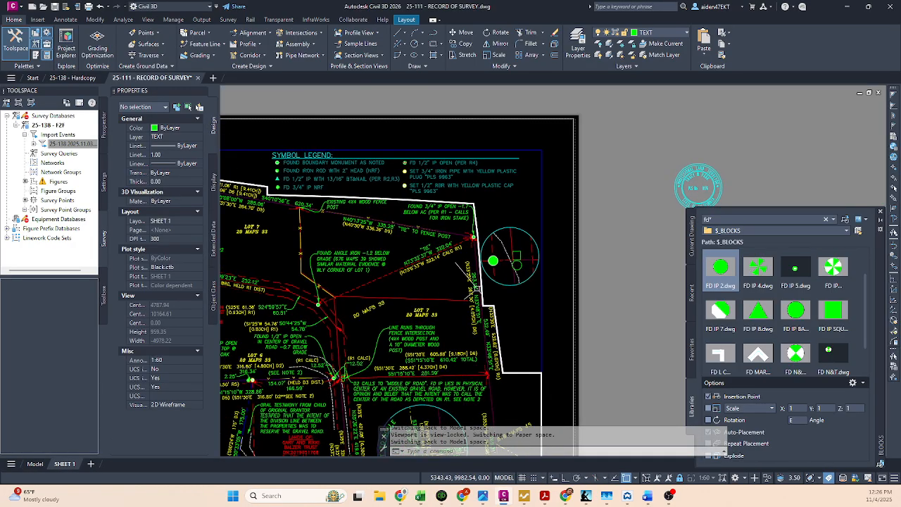
{"action": "scroll", "coordinate": [500, 268], "scroll_direction": "up", "scroll_amount": 6}
{"action": "left_click", "coordinate": [583, 190]}
{"action": "middle_click_drag", "start_coordinate": [564, 173], "coordinate": [522, 269]}
{"action": "key", "text": "Escape"}
{"action": "left_click", "coordinate": [533, 226]}
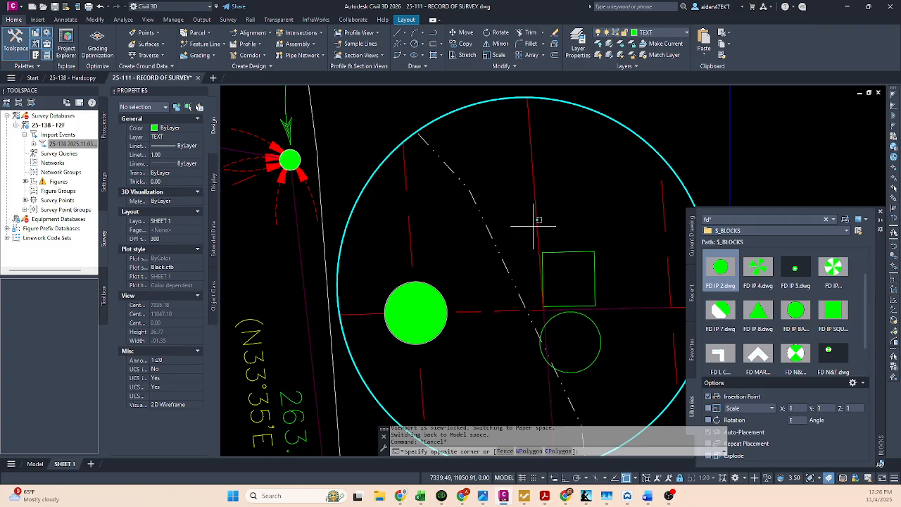
{"action": "left_click", "coordinate": [538, 225]}
{"action": "left_click", "coordinate": [569, 273]}
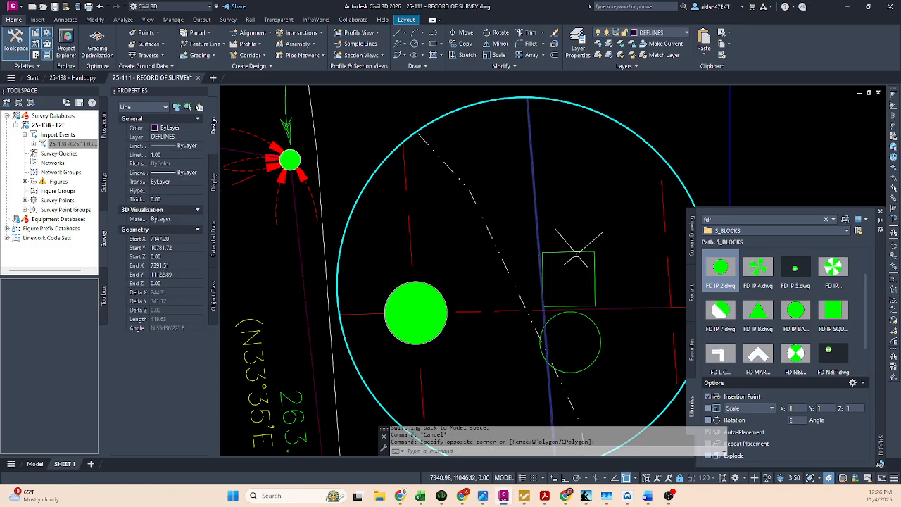
{"action": "key", "text": "Delete"}
{"action": "key", "text": "Escape"}
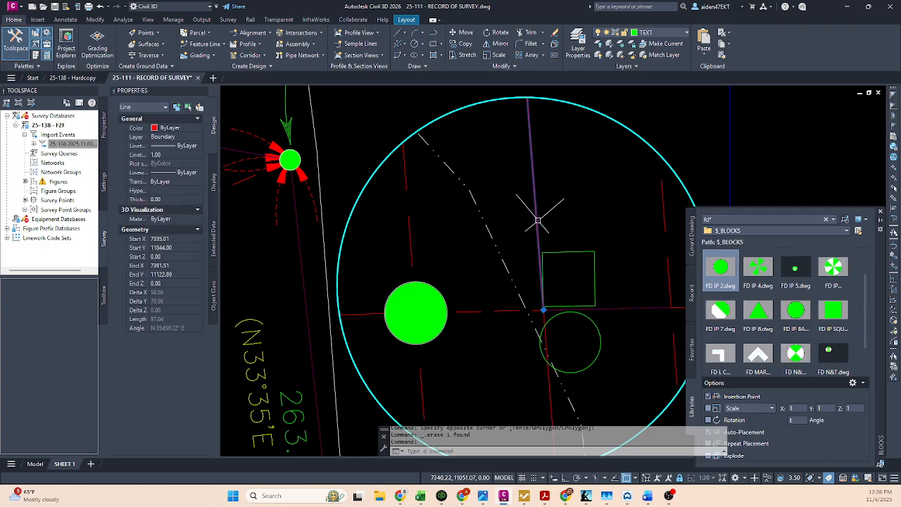
Step: Inspect the short DEFLINES line between the square and circle symbols in the detail viewport
{"action": "double_click", "coordinate": [382, 144]}
{"action": "scroll", "coordinate": [412, 162], "scroll_direction": "down", "scroll_amount": 5}
{"action": "middle_click_drag", "start_coordinate": [416, 176], "coordinate": [531, 246]}
{"action": "scroll", "coordinate": [556, 225], "scroll_direction": "up", "scroll_amount": 4}
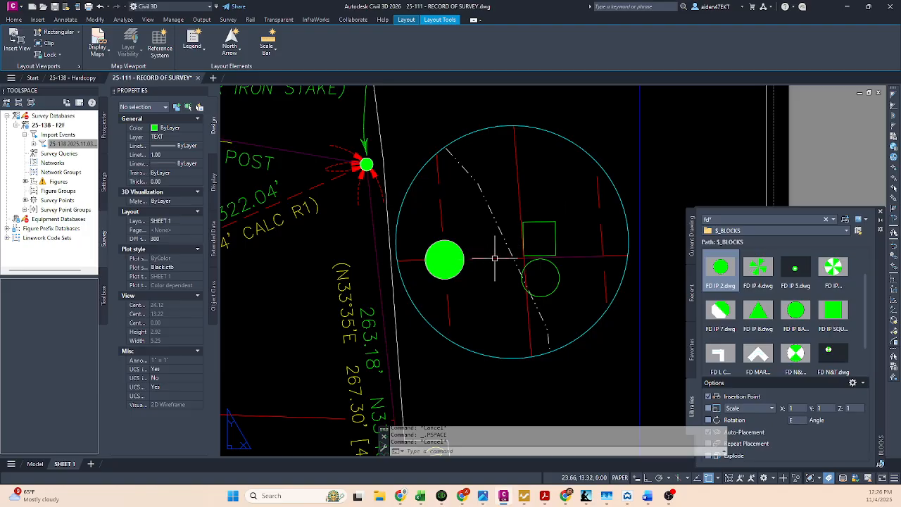
{"action": "double_click", "coordinate": [574, 254]}
{"action": "left_click", "coordinate": [576, 255]}
{"action": "left_click", "coordinate": [613, 291]}
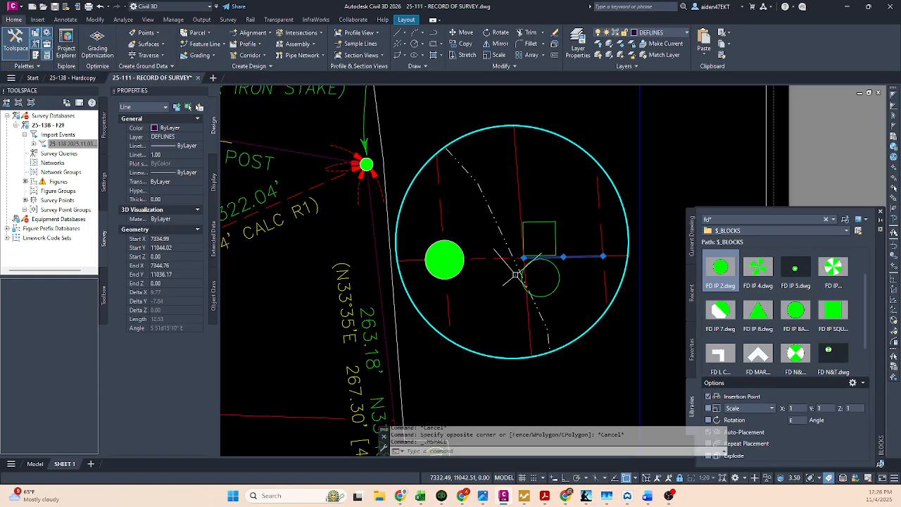
{"action": "key", "text": "Escape"}
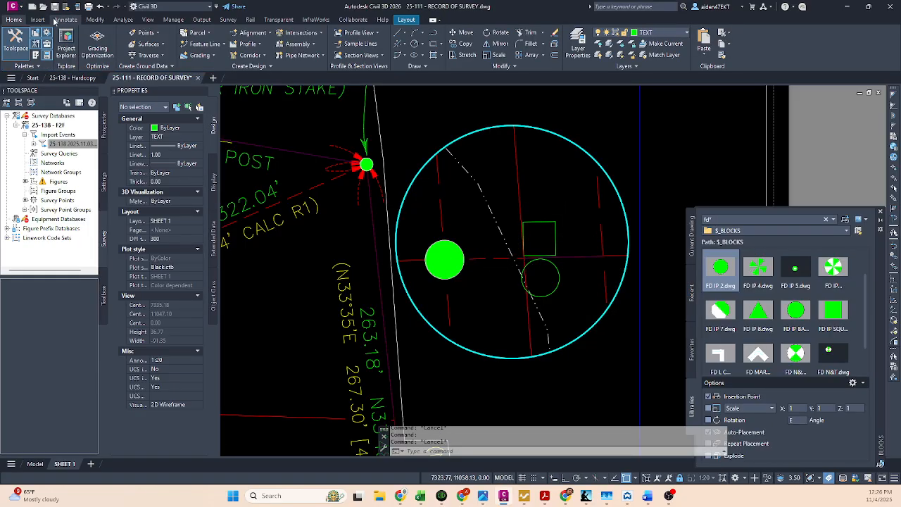
Step: Set up Add Labels for Line and Curve features, Single Segment type, with the DISTANCE ONLY line label style
{"action": "left_click", "coordinate": [57, 19]}
{"action": "left_click", "coordinate": [16, 42]}
{"action": "left_click", "coordinate": [19, 233]}
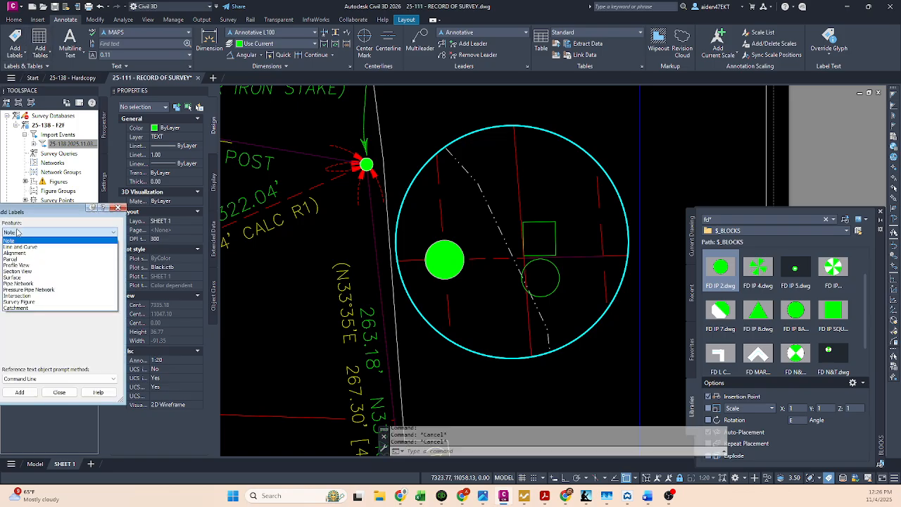
{"action": "left_click", "coordinate": [30, 247]}
{"action": "left_click", "coordinate": [33, 276]}
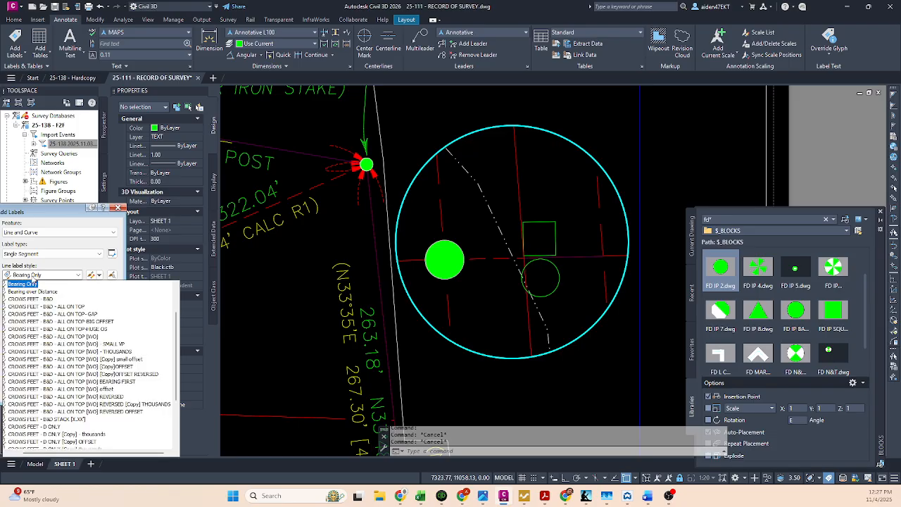
{"action": "scroll", "coordinate": [47, 343], "scroll_direction": "up", "scroll_amount": 2}
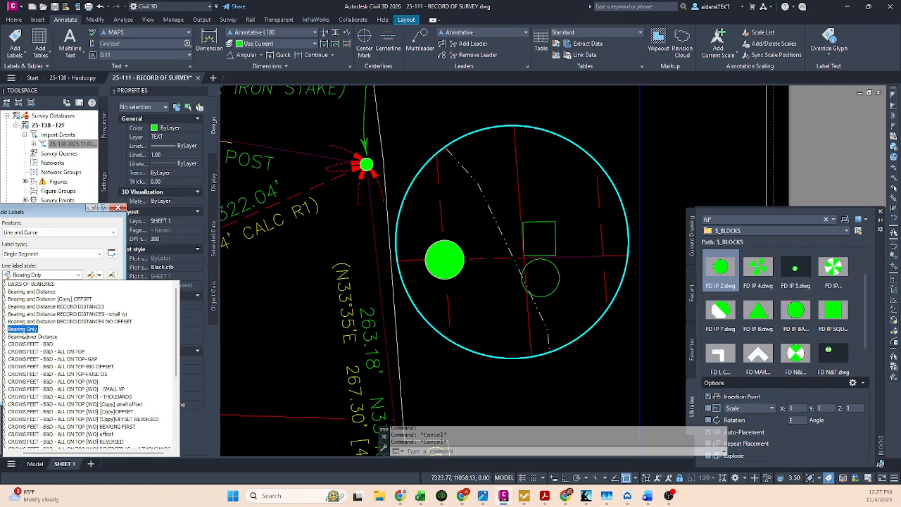
{"action": "scroll", "coordinate": [42, 352], "scroll_direction": "down", "scroll_amount": 2}
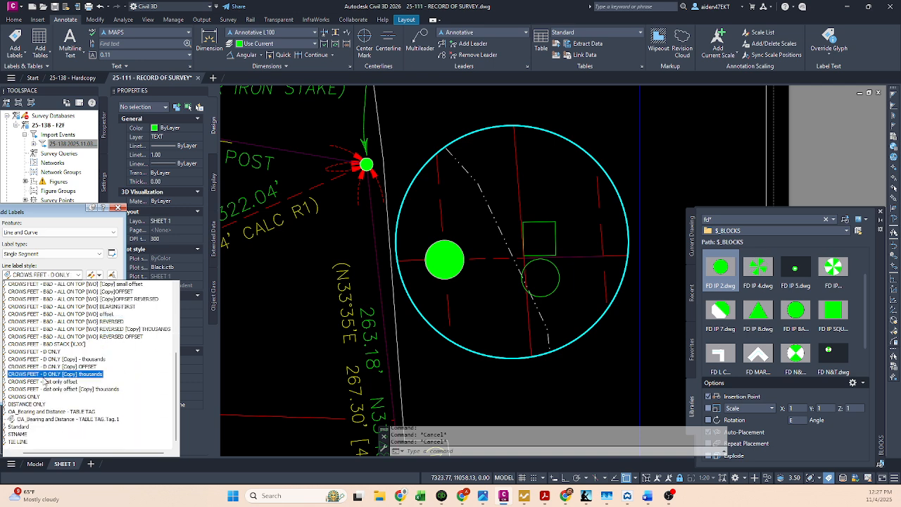
{"action": "left_click", "coordinate": [30, 403]}
Step: Add distance labels to the dashed tie line and the short DEFLINES line on either side of the centerline
{"action": "left_click", "coordinate": [21, 392]}
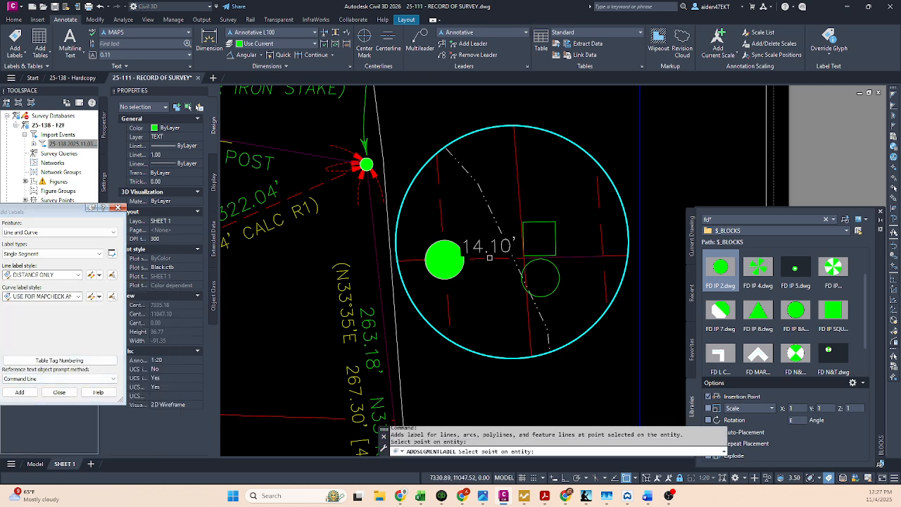
{"action": "left_click", "coordinate": [574, 256]}
{"action": "left_click", "coordinate": [610, 290]}
{"action": "key", "text": "Escape"}
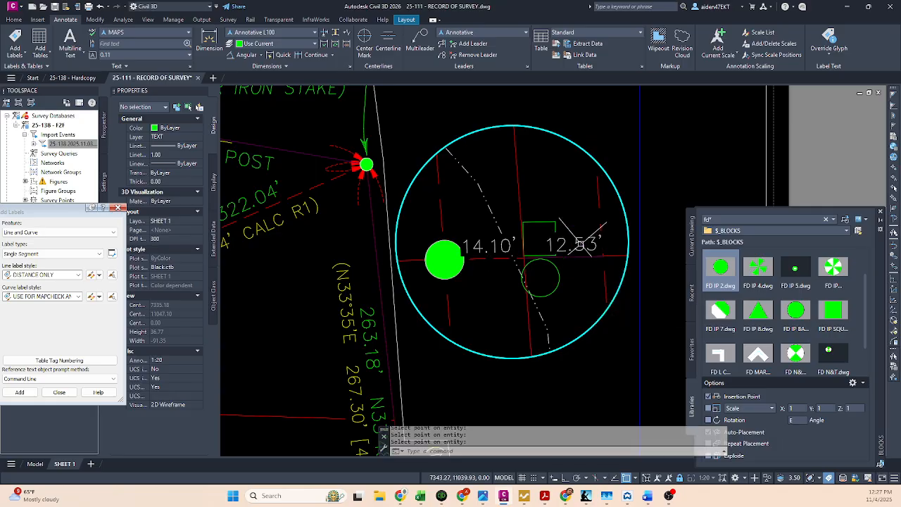
Step: Try to shorten the dashed tie line so it ends at the red road centerline
{"action": "left_click", "coordinate": [489, 252]}
{"action": "left_click", "coordinate": [491, 256]}
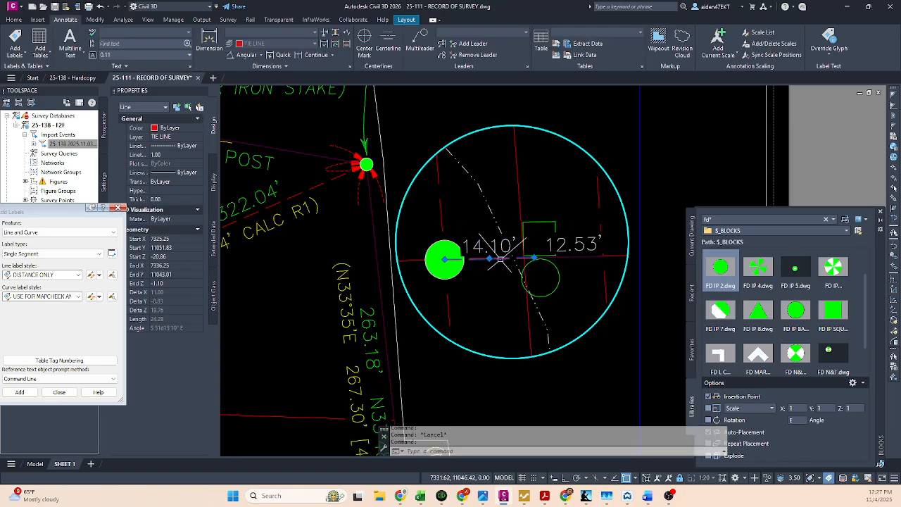
{"action": "scroll", "coordinate": [507, 258], "scroll_direction": "up", "scroll_amount": 3}
{"action": "mouse_move", "coordinate": [579, 256]}
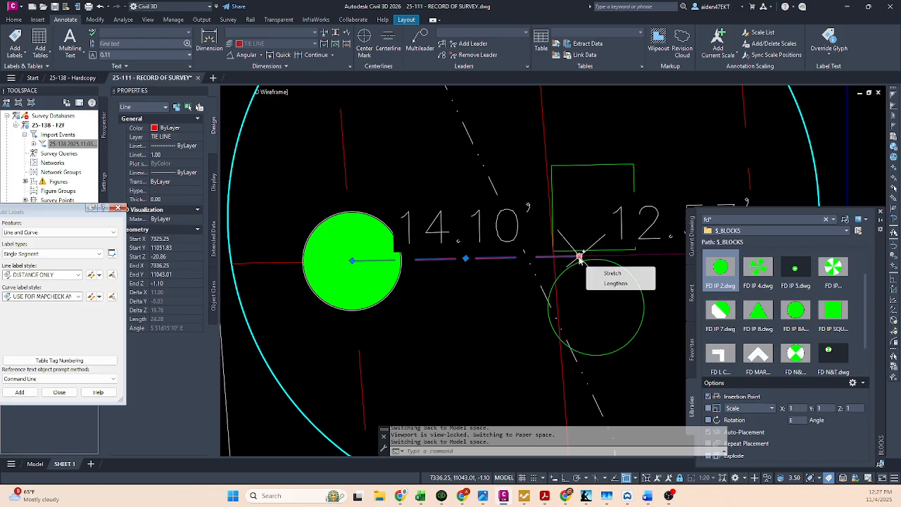
{"action": "left_click", "coordinate": [611, 285]}
{"action": "left_click", "coordinate": [555, 256]}
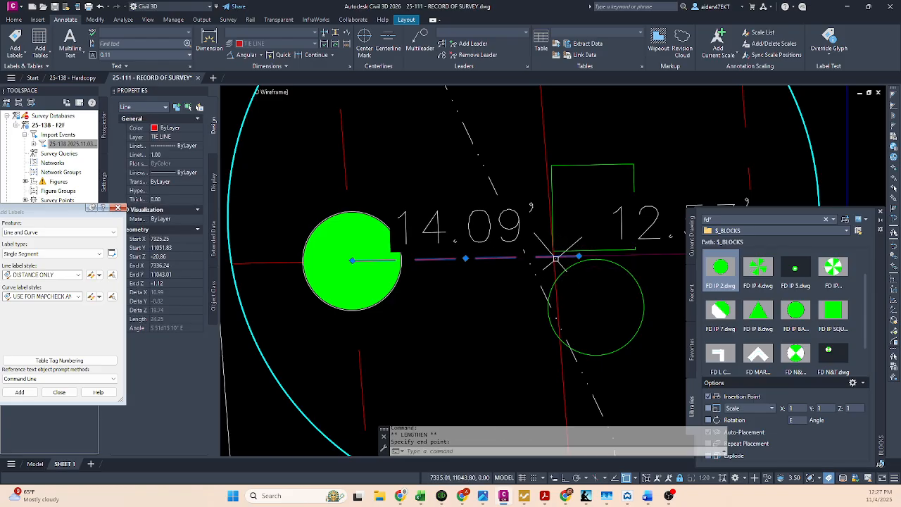
{"action": "key", "text": "Escape"}
Step: Move the solid green found iron pipe symbol off the end of the tie line
{"action": "left_click", "coordinate": [361, 270]}
{"action": "left_click", "coordinate": [352, 261]}
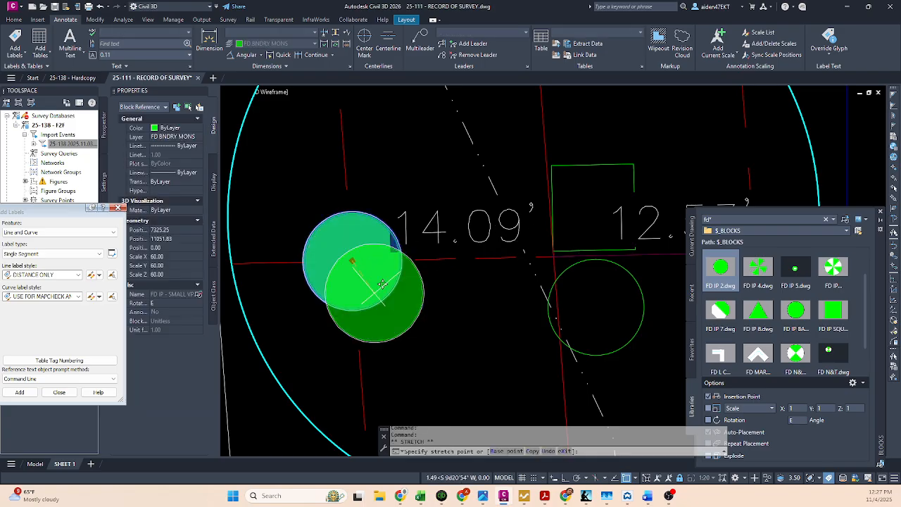
{"action": "left_click", "coordinate": [424, 339]}
Step: Stretch the tie line's endpoint beside the square symbol back to its intersection with the red centerline
{"action": "left_click", "coordinate": [368, 259]}
{"action": "middle_click_drag", "start_coordinate": [554, 248], "coordinate": [501, 259]}
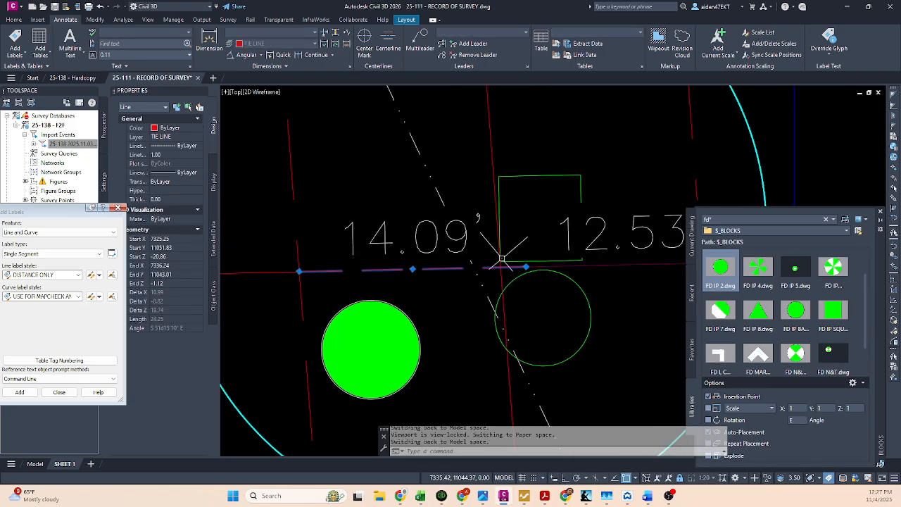
{"action": "mouse_move", "coordinate": [526, 267]}
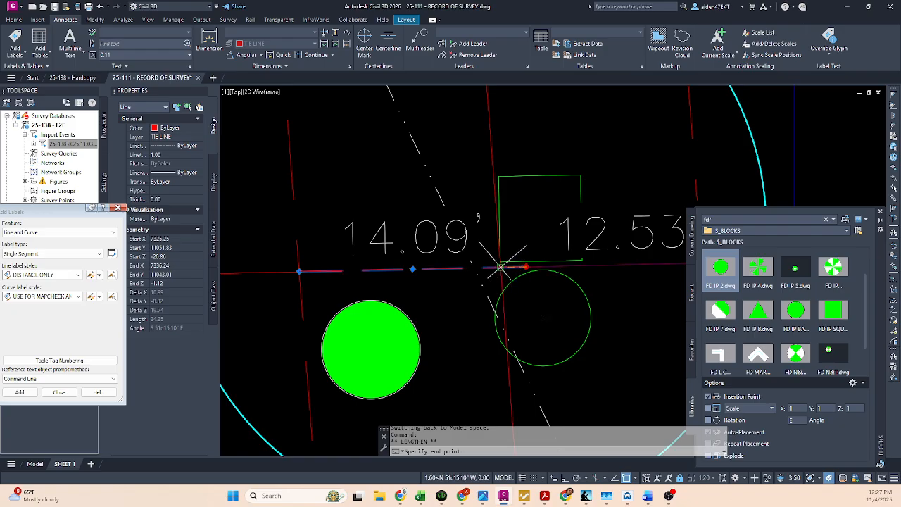
{"action": "left_click", "coordinate": [499, 267]}
{"action": "left_click", "coordinate": [524, 269]}
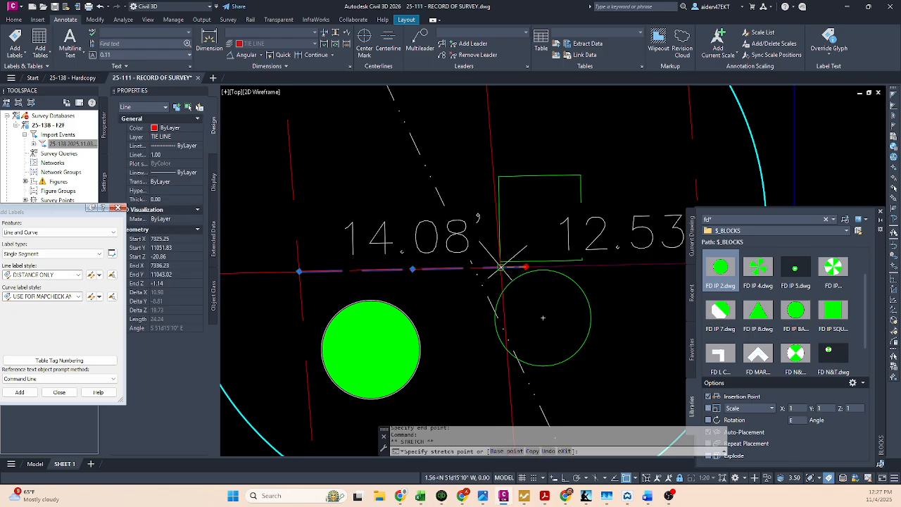
{"action": "scroll", "coordinate": [501, 267], "scroll_direction": "up", "scroll_amount": 6}
{"action": "left_click", "coordinate": [462, 238]}
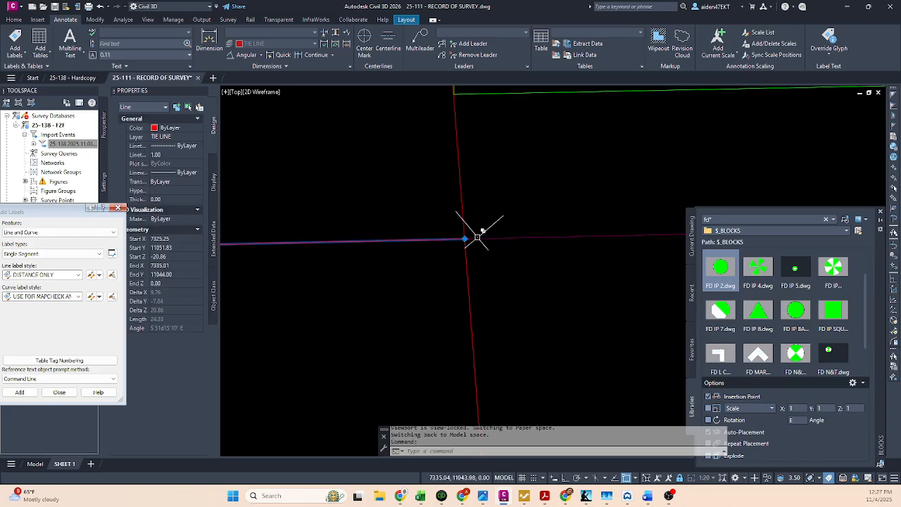
{"action": "scroll", "coordinate": [450, 253], "scroll_direction": "down", "scroll_amount": 8}
{"action": "key", "text": "Escape"}
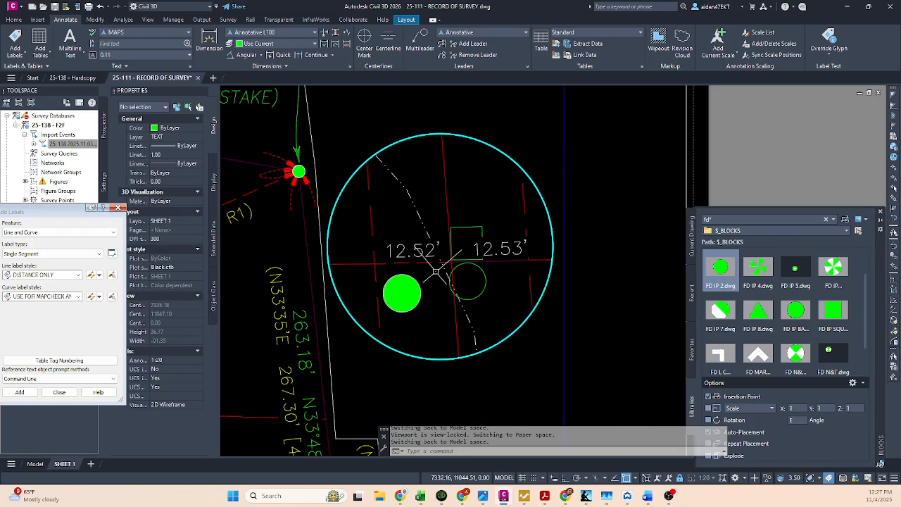
Step: Check the R1 CALC distance labels beside the found iron pipe in the main 1:60 viewport against the detail
{"action": "middle_click_drag", "start_coordinate": [436, 272], "coordinate": [571, 216]}
{"action": "scroll", "coordinate": [566, 220], "scroll_direction": "down", "scroll_amount": 5}
{"action": "double_click", "coordinate": [551, 266]}
{"action": "middle_click_drag", "start_coordinate": [463, 275], "coordinate": [565, 193]}
{"action": "scroll", "coordinate": [445, 304], "scroll_direction": "up", "scroll_amount": 3}
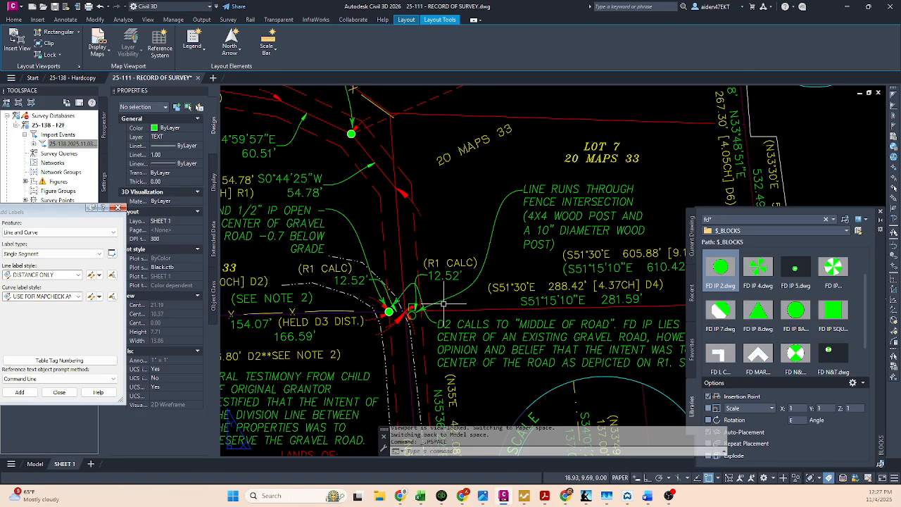
{"action": "scroll", "coordinate": [443, 304], "scroll_direction": "down", "scroll_amount": 3}
{"action": "middle_click_drag", "start_coordinate": [672, 131], "coordinate": [522, 233]}
{"action": "scroll", "coordinate": [522, 233], "scroll_direction": "up", "scroll_amount": 6}
{"action": "middle_click_drag", "start_coordinate": [592, 221], "coordinate": [479, 261]}
{"action": "scroll", "coordinate": [532, 258], "scroll_direction": "up", "scroll_amount": 5}
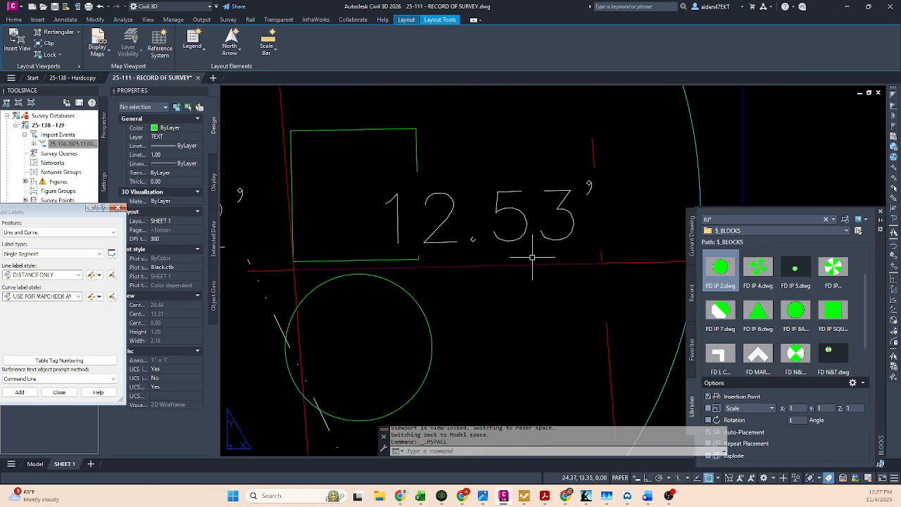
Step: Shorten the short DEFLINES line in the detail viewport so its end near the square meets the red centerline
{"action": "double_click", "coordinate": [533, 258]}
{"action": "left_click", "coordinate": [543, 264]}
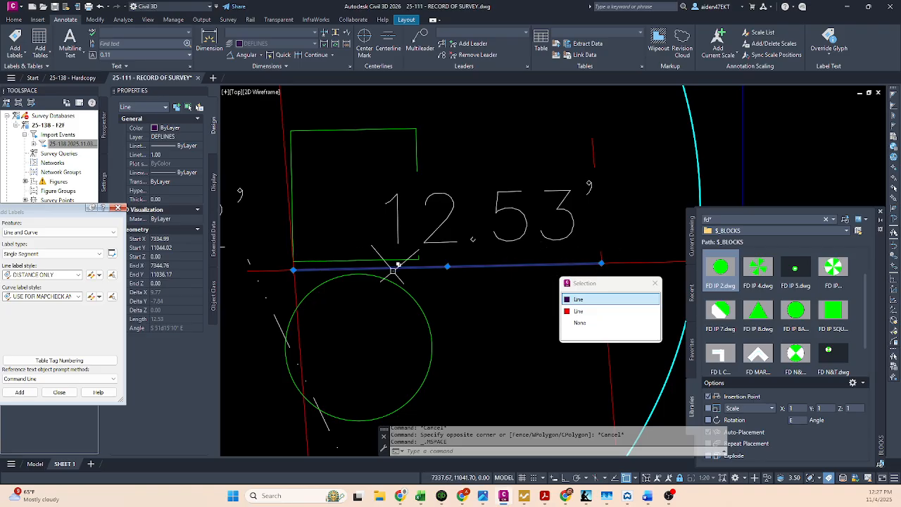
{"action": "left_click", "coordinate": [602, 263]}
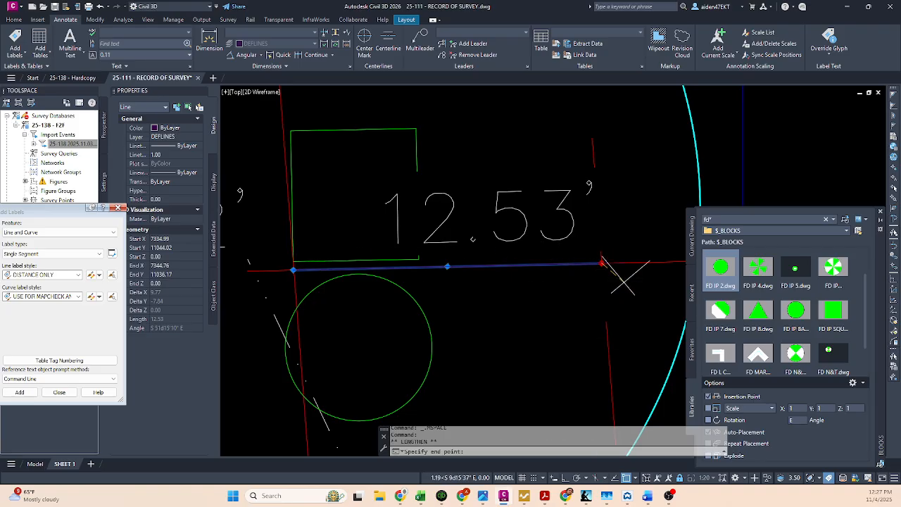
{"action": "scroll", "coordinate": [621, 273], "scroll_direction": "up", "scroll_amount": 5}
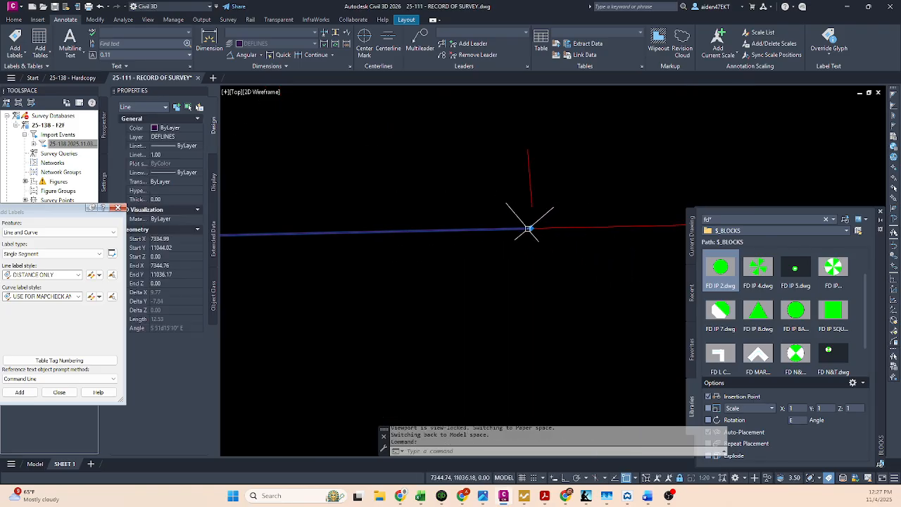
{"action": "scroll", "coordinate": [532, 228], "scroll_direction": "down", "scroll_amount": 5}
{"action": "scroll", "coordinate": [408, 236], "scroll_direction": "up", "scroll_amount": 6}
{"action": "scroll", "coordinate": [431, 217], "scroll_direction": "up", "scroll_amount": 3}
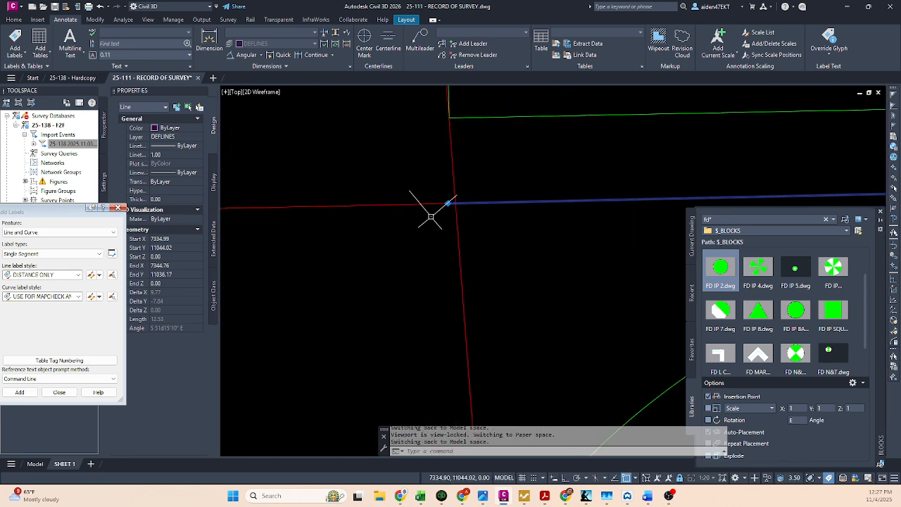
{"action": "mouse_move", "coordinate": [448, 204]}
{"action": "left_click", "coordinate": [476, 233]}
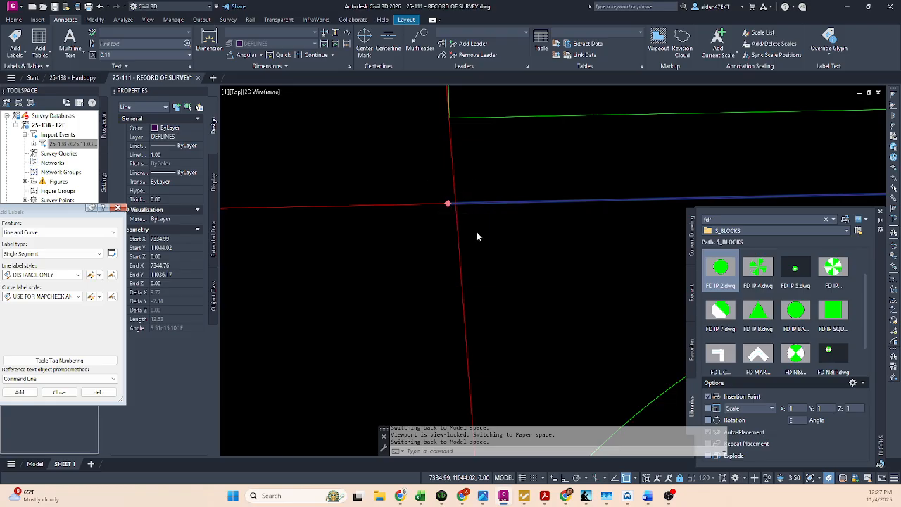
{"action": "left_click", "coordinate": [455, 204]}
{"action": "scroll", "coordinate": [493, 224], "scroll_direction": "down", "scroll_amount": 4}
{"action": "key", "text": "Escape"}
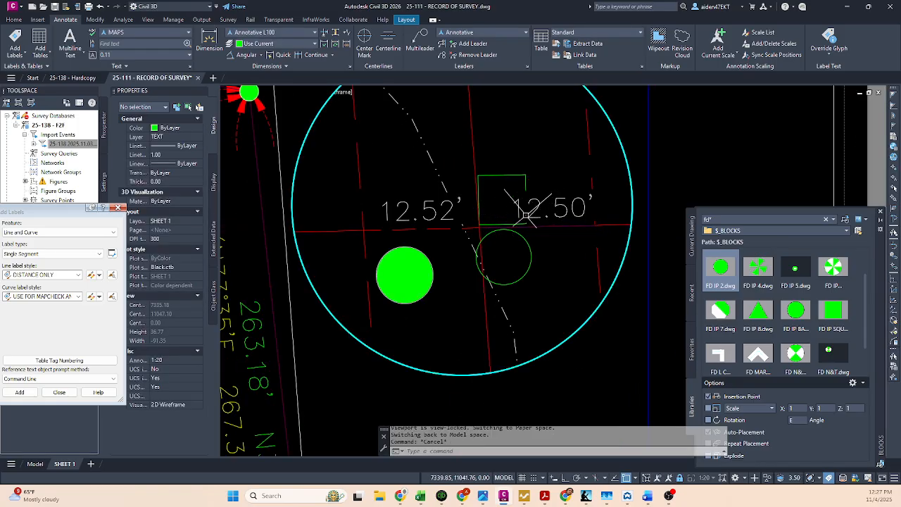
Step: Move the solid green found iron pipe symbol back onto the far end of the tie line
{"action": "scroll", "coordinate": [524, 215], "scroll_direction": "up", "scroll_amount": 2}
{"action": "left_click", "coordinate": [355, 285]}
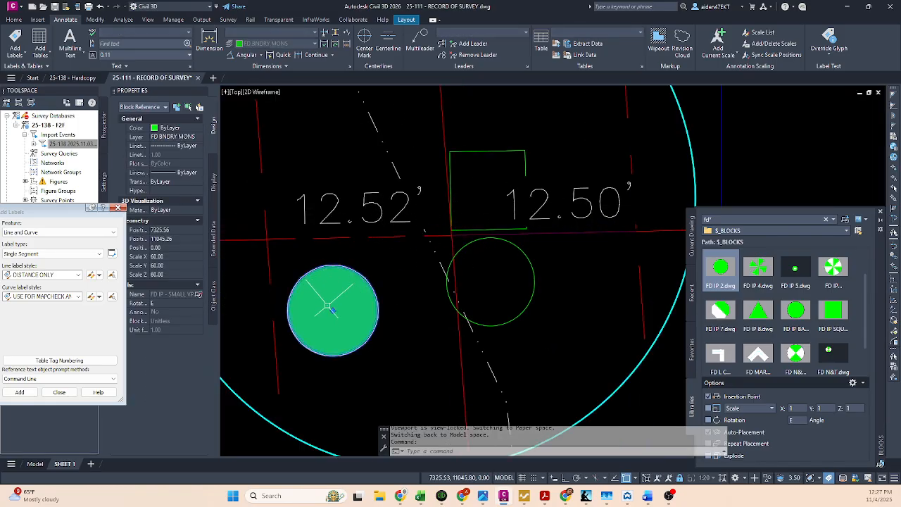
{"action": "left_click", "coordinate": [332, 309]}
{"action": "left_click", "coordinate": [269, 238]}
{"action": "key", "text": "Escape"}
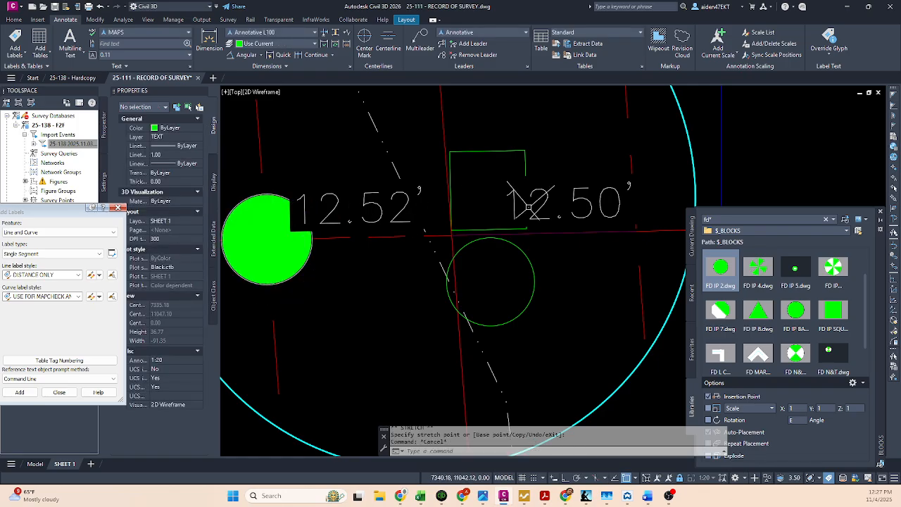
Step: Examine the distance label beside the square and the DEFLINES line's end at the red centerline in the detail viewport
{"action": "left_click", "coordinate": [588, 211]}
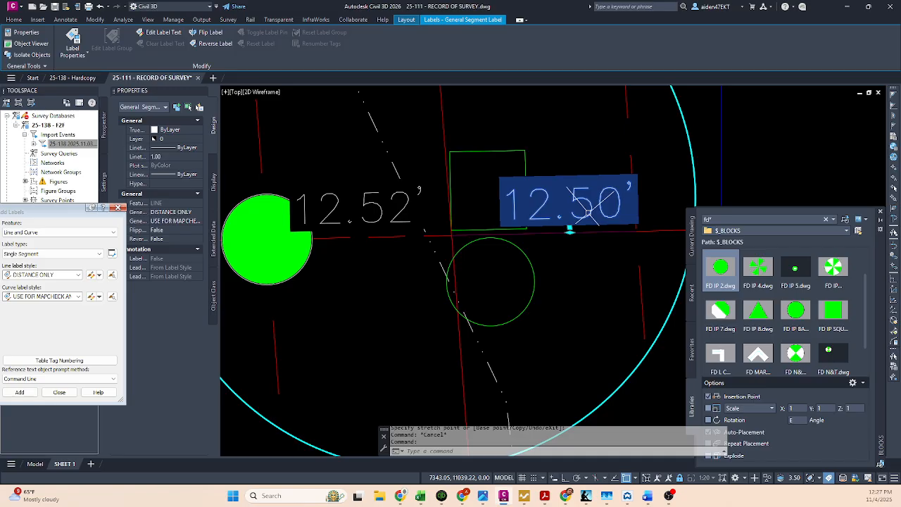
{"action": "key", "text": "Escape"}
{"action": "scroll", "coordinate": [432, 236], "scroll_direction": "up", "scroll_amount": 3}
{"action": "scroll", "coordinate": [563, 239], "scroll_direction": "up", "scroll_amount": 5}
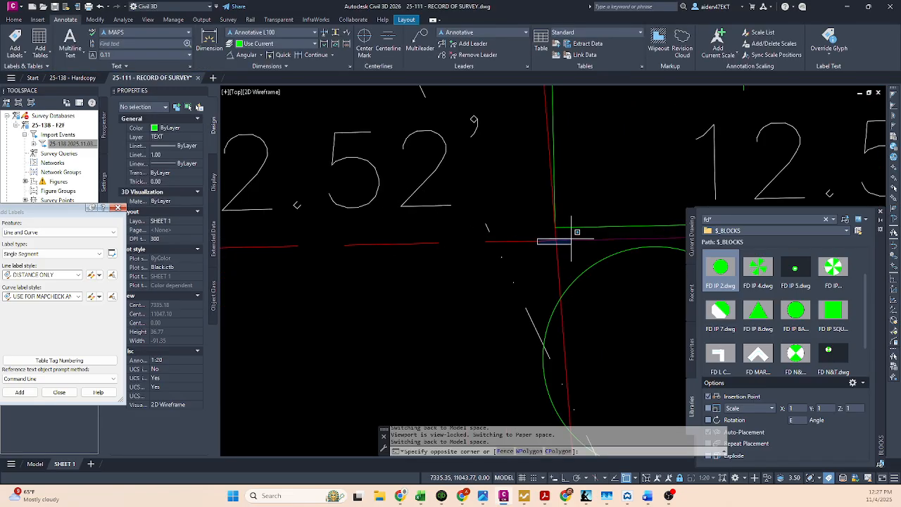
{"action": "left_click", "coordinate": [540, 242]}
{"action": "key", "text": "Escape"}
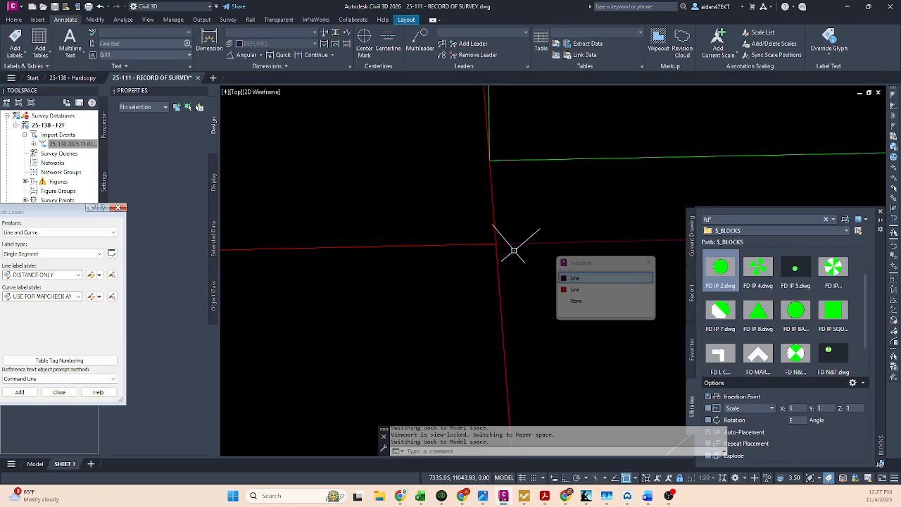
{"action": "scroll", "coordinate": [515, 245], "scroll_direction": "up", "scroll_amount": 3}
{"action": "left_click", "coordinate": [488, 248]}
{"action": "key", "text": "Escape"}
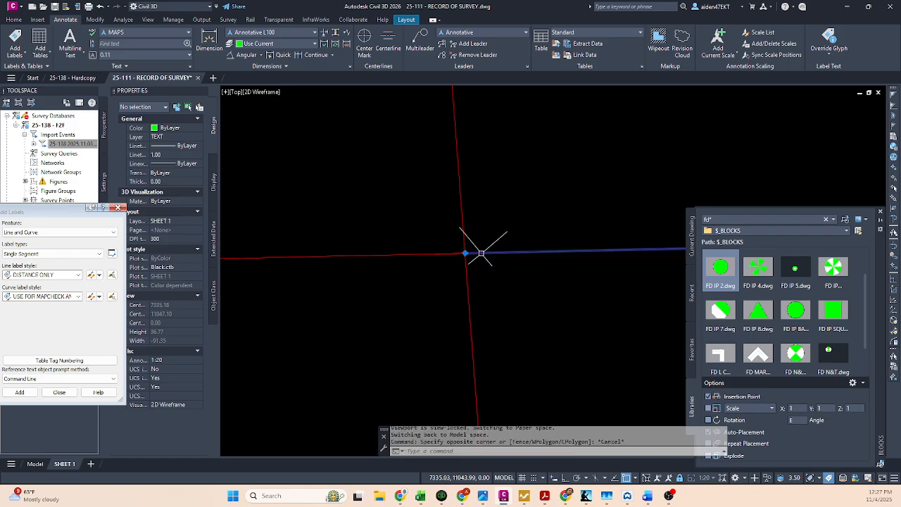
{"action": "left_click", "coordinate": [480, 252]}
{"action": "key", "text": "Escape"}
{"action": "scroll", "coordinate": [493, 246], "scroll_direction": "up", "scroll_amount": 6}
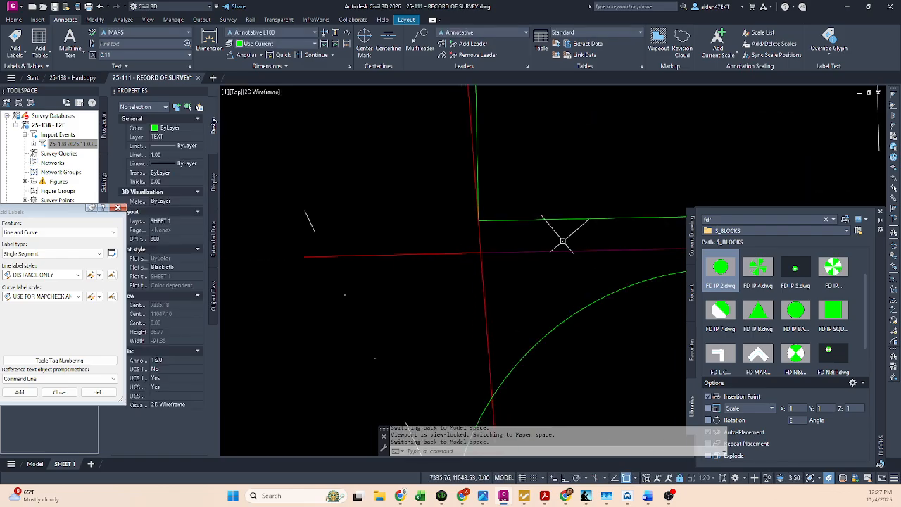
{"action": "scroll", "coordinate": [485, 298], "scroll_direction": "down", "scroll_amount": 6}
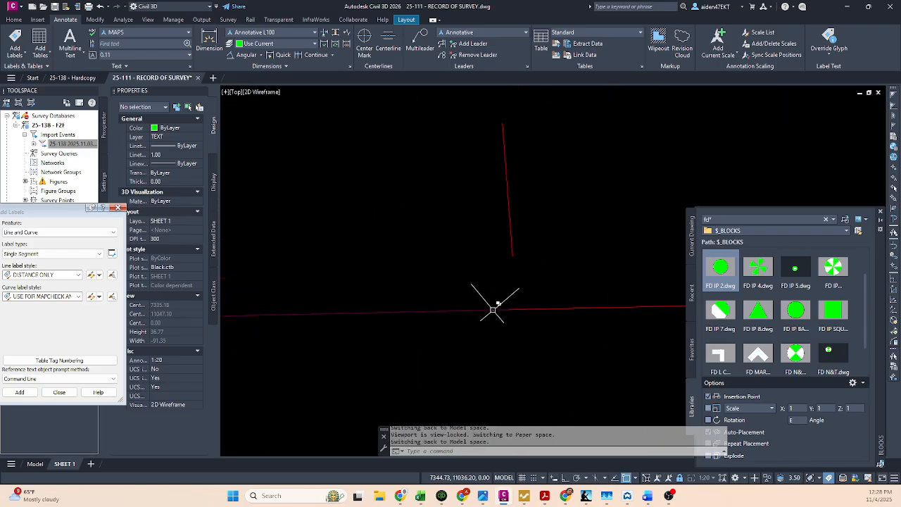
Step: Lengthen the outer end of the DEFLINES line to its intersection with the dashed red line beyond the square
{"action": "left_click", "coordinate": [512, 309]}
{"action": "mouse_move", "coordinate": [509, 310]}
{"action": "left_click", "coordinate": [539, 336]}
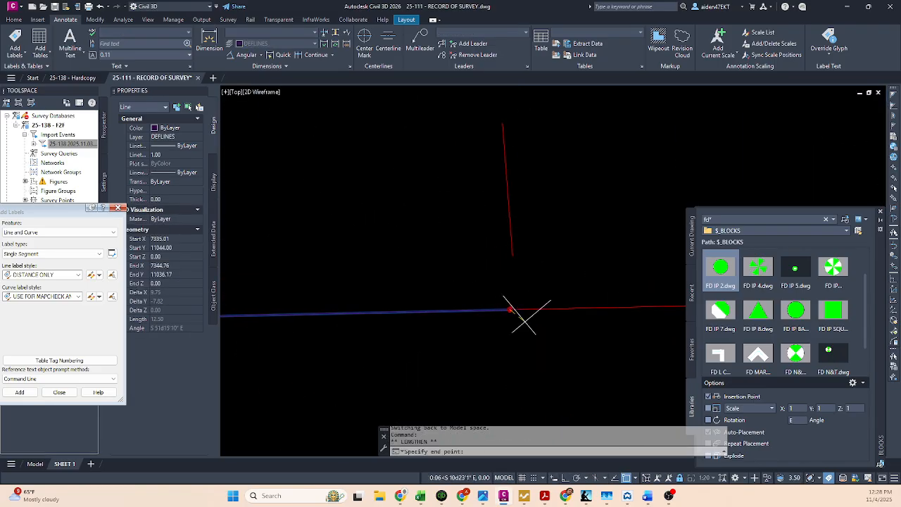
{"action": "right_click", "coordinate": [517, 310], "text": "shift"}
{"action": "left_click", "coordinate": [543, 173]}
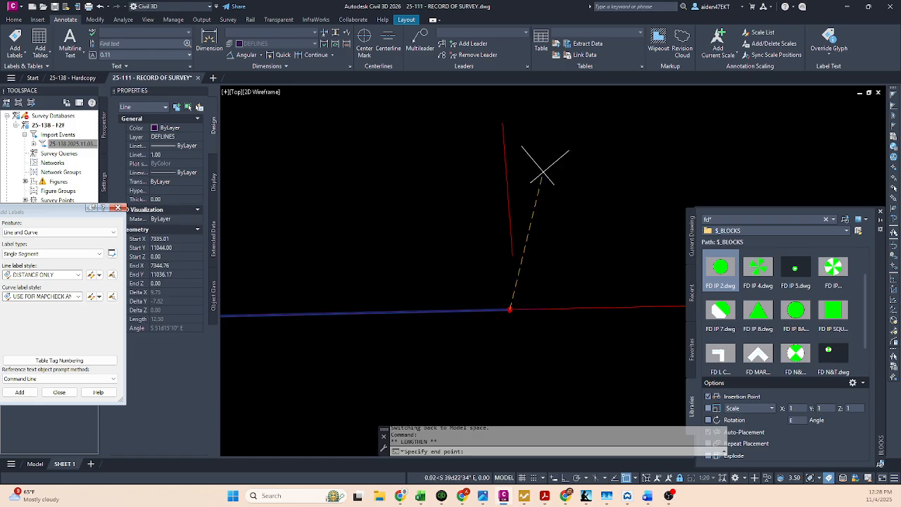
{"action": "left_click", "coordinate": [517, 310]}
{"action": "scroll", "coordinate": [517, 310], "scroll_direction": "up", "scroll_amount": 5}
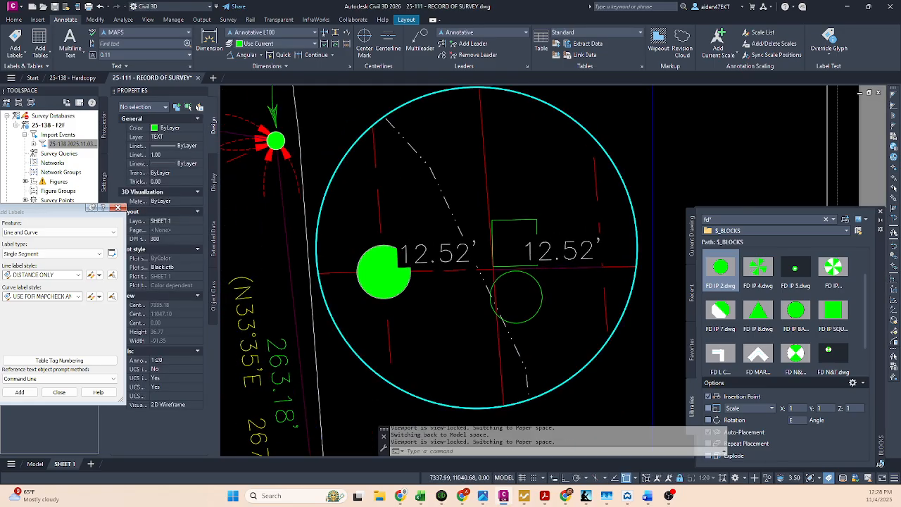
Step: Pull the distance label beside the solid green found iron pipe symbol away from its line, placing it above the symbol with a leader
{"action": "left_click", "coordinate": [423, 272]}
{"action": "left_click", "coordinate": [438, 270]}
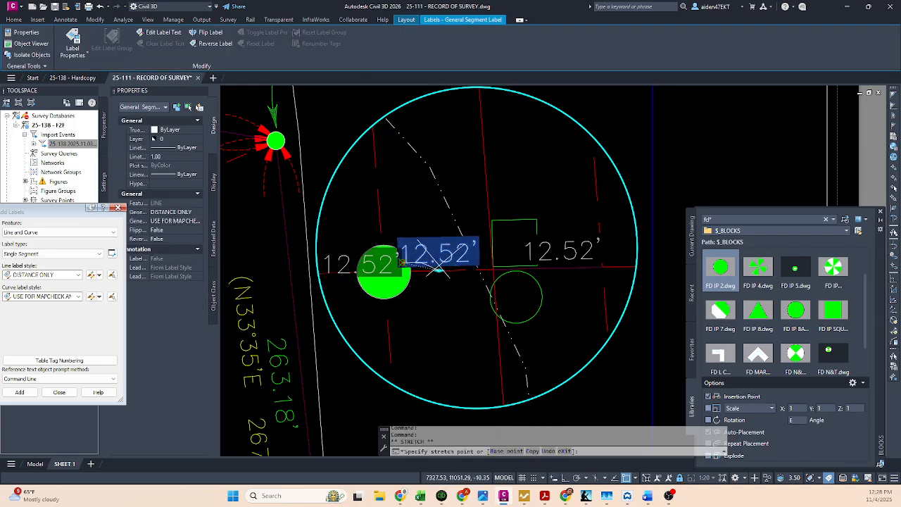
{"action": "left_click", "coordinate": [426, 210]}
{"action": "key", "text": "Escape"}
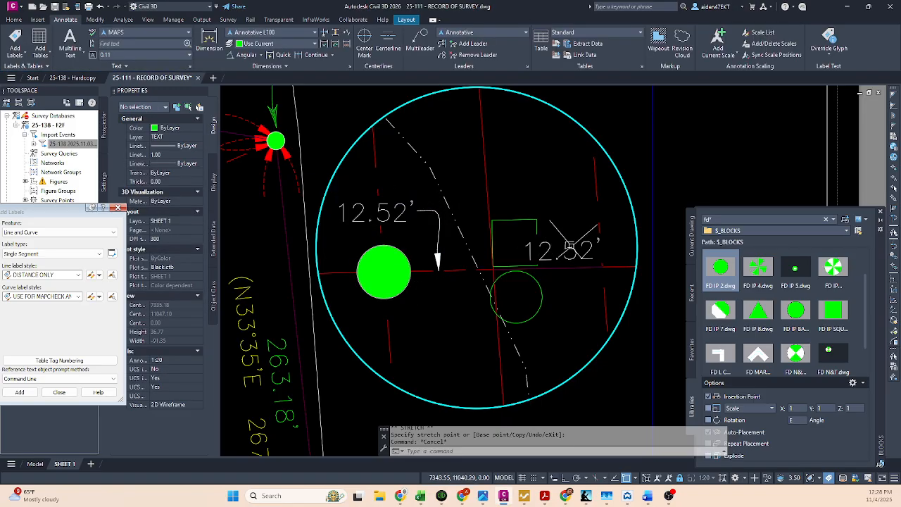
Step: Pull the other distance label off its line and place it above the green square with a leader
{"action": "left_click", "coordinate": [564, 264]}
{"action": "left_click", "coordinate": [562, 264]}
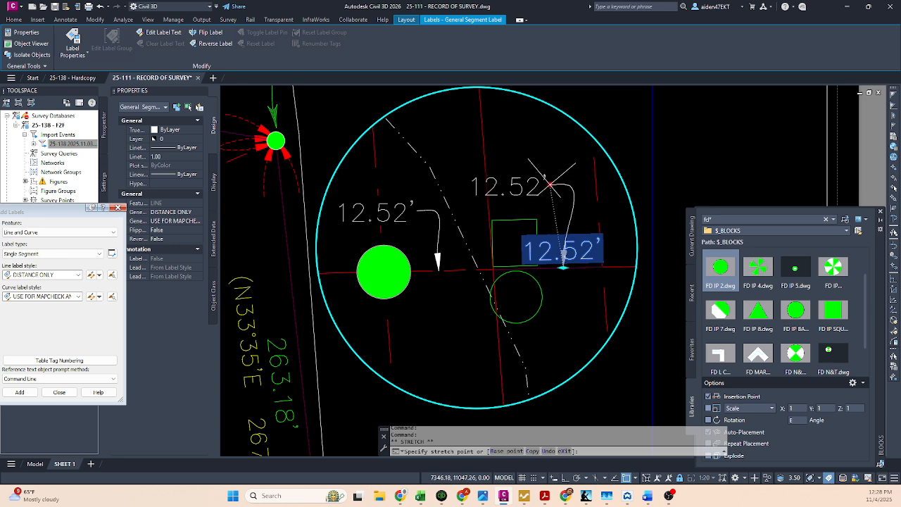
{"action": "left_click", "coordinate": [557, 182]}
{"action": "key", "text": "Escape"}
Step: Change both distance labels from layer 0 to a green layer and save the drawing
{"action": "left_click", "coordinate": [521, 184]}
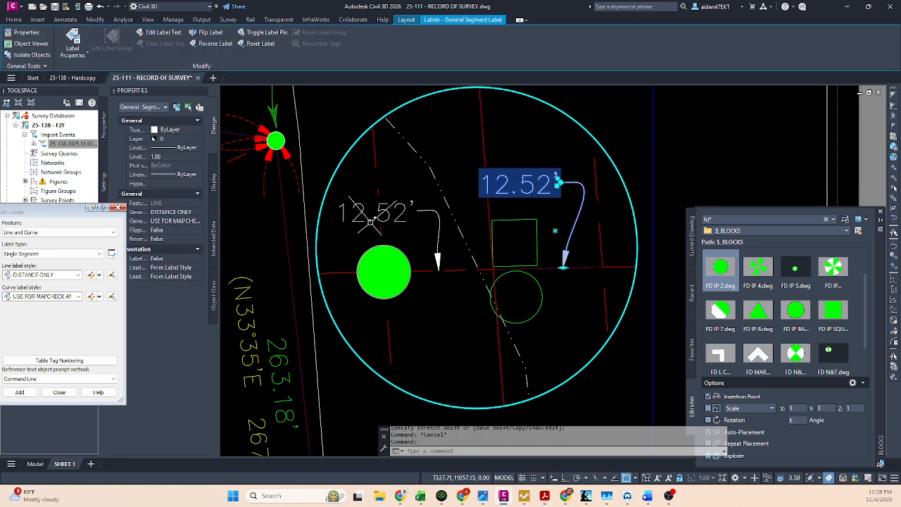
{"action": "left_click", "coordinate": [397, 213]}
{"action": "left_click", "coordinate": [171, 139]}
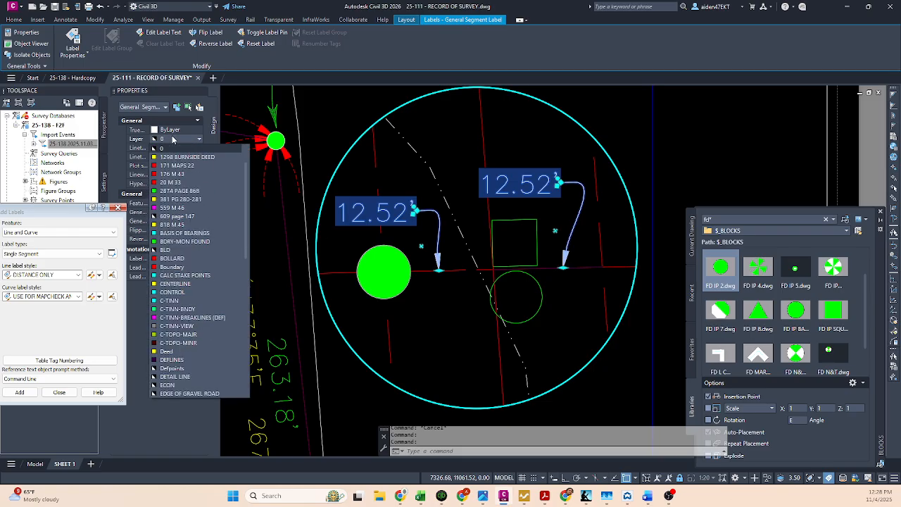
{"action": "left_click", "coordinate": [173, 139]}
{"action": "key", "text": "ctrl+s"}
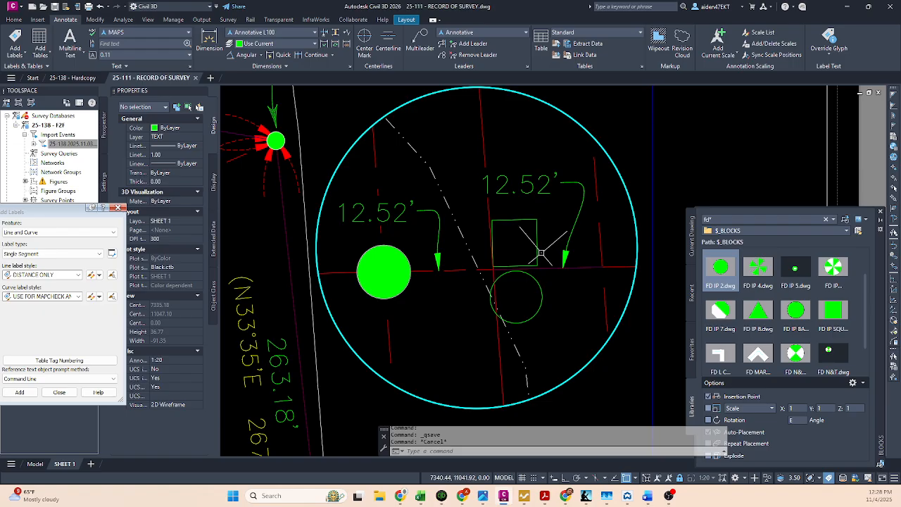
{"action": "middle_click_drag", "start_coordinate": [535, 258], "coordinate": [539, 245]}
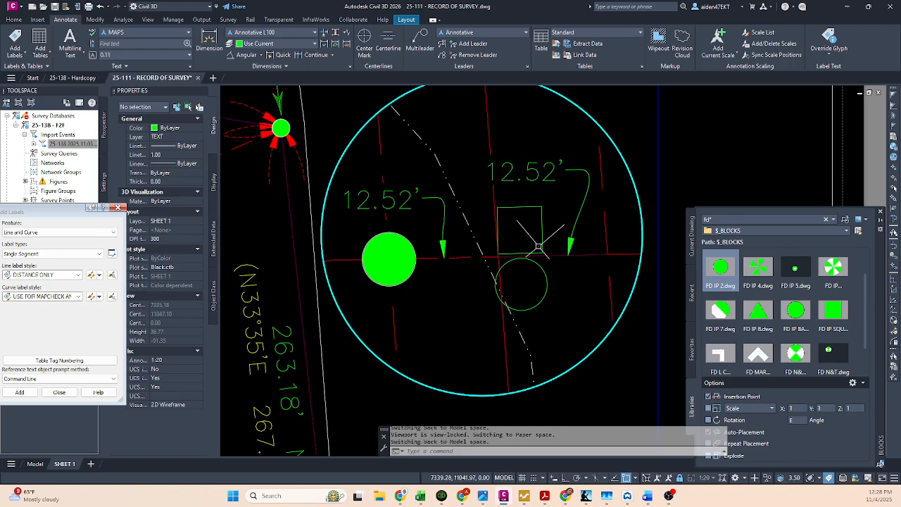
{"action": "key", "text": "Escape"}
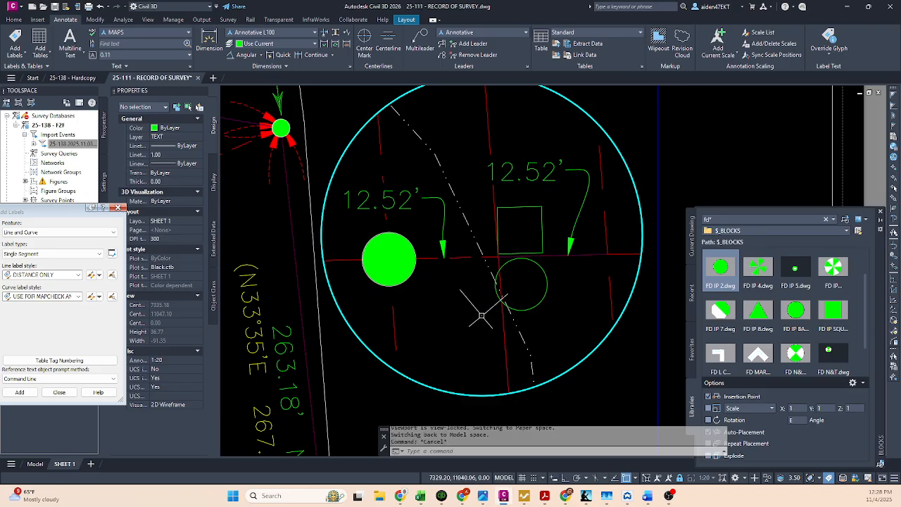
{"action": "middle_click_drag", "start_coordinate": [432, 307], "coordinate": [435, 287]}
{"action": "key", "text": "Escape"}
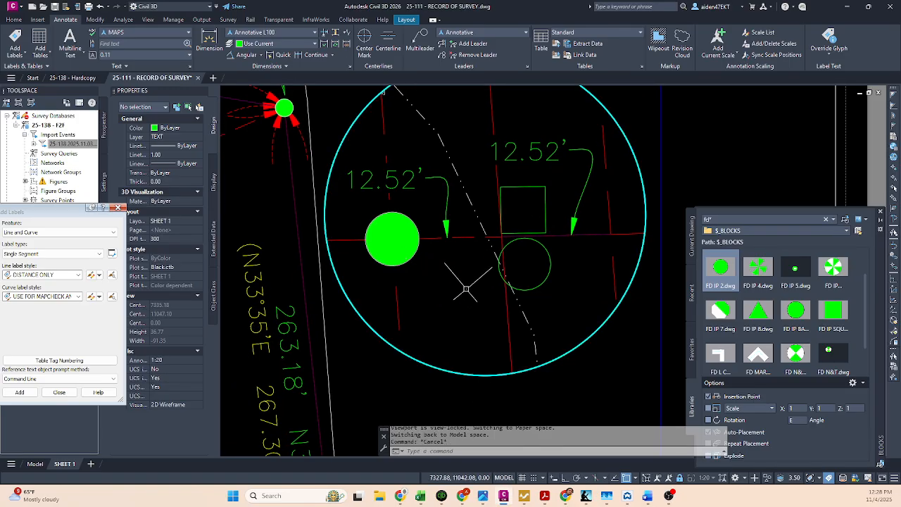
{"action": "double_click", "coordinate": [452, 284]}
{"action": "key", "text": "Escape"}
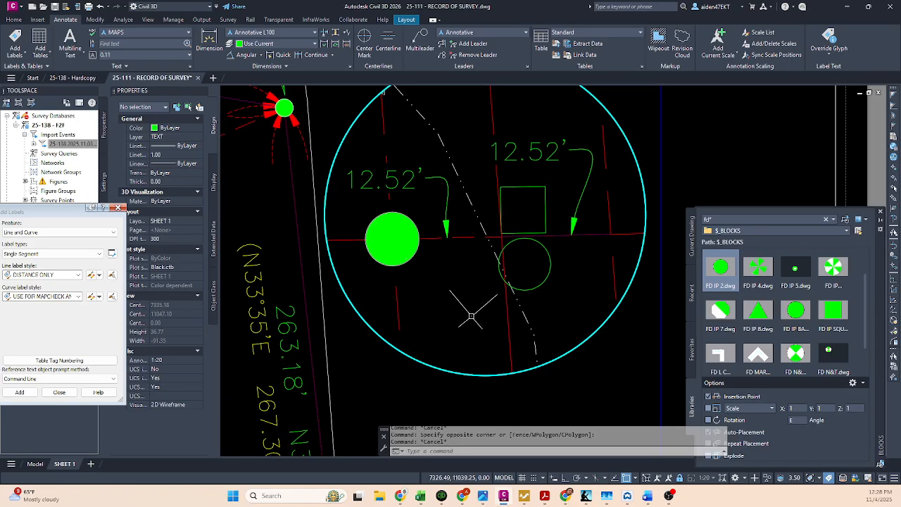
{"action": "left_click", "coordinate": [455, 307]}
Step: Place a multileader in the detail viewport with its arrowhead at the tie line and centerline intersection and its landing in the space below
{"action": "left_click", "coordinate": [15, 19]}
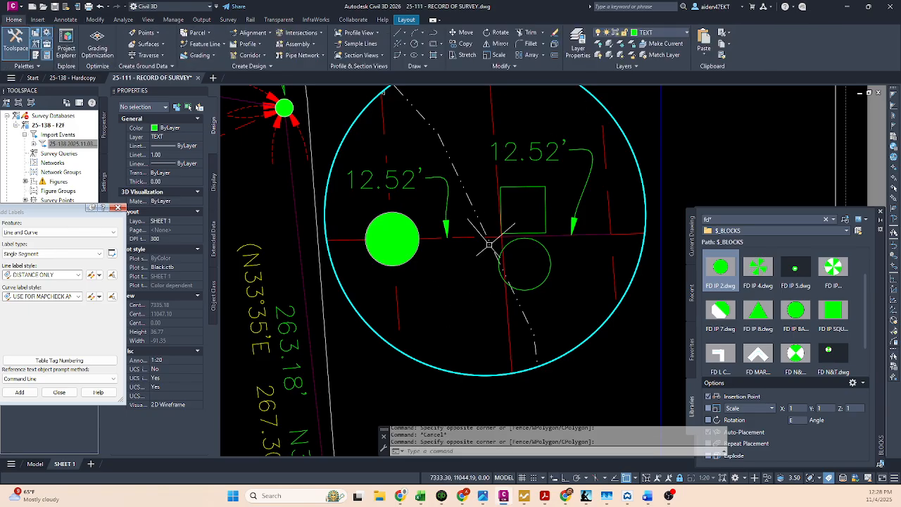
{"action": "left_click", "coordinate": [450, 291]}
{"action": "type", "text": "mld"}
{"action": "key", "text": "space"}
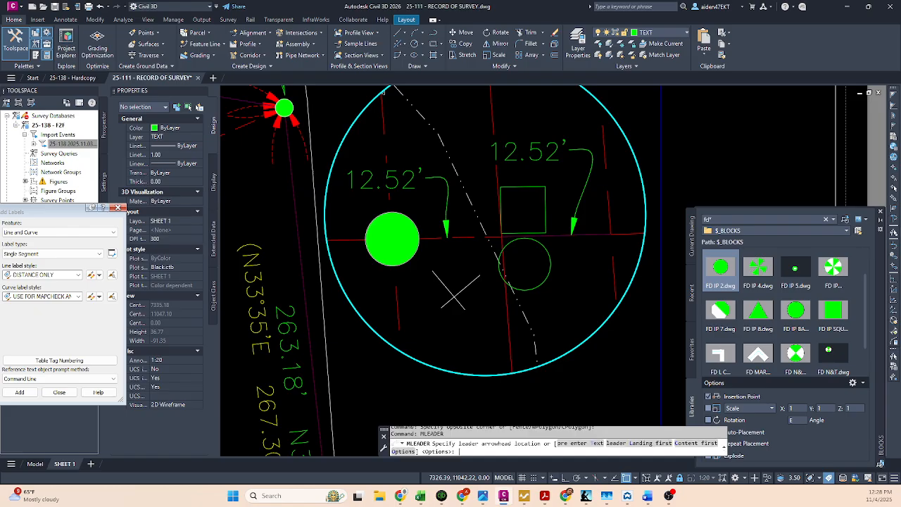
{"action": "left_click", "coordinate": [500, 240]}
{"action": "left_click", "coordinate": [469, 273]}
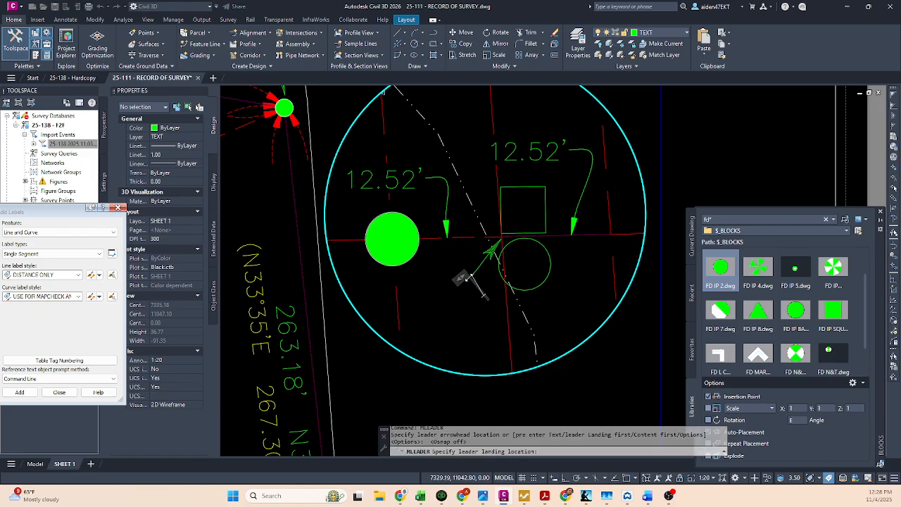
Step: Enter the multileader note "TIED INTERSECTION OF", widen its text box to wrap onto three lines, and select the multileader
{"action": "type", "text": "TIED IN"}
{"action": "type", "text": "TERSECTION I"}
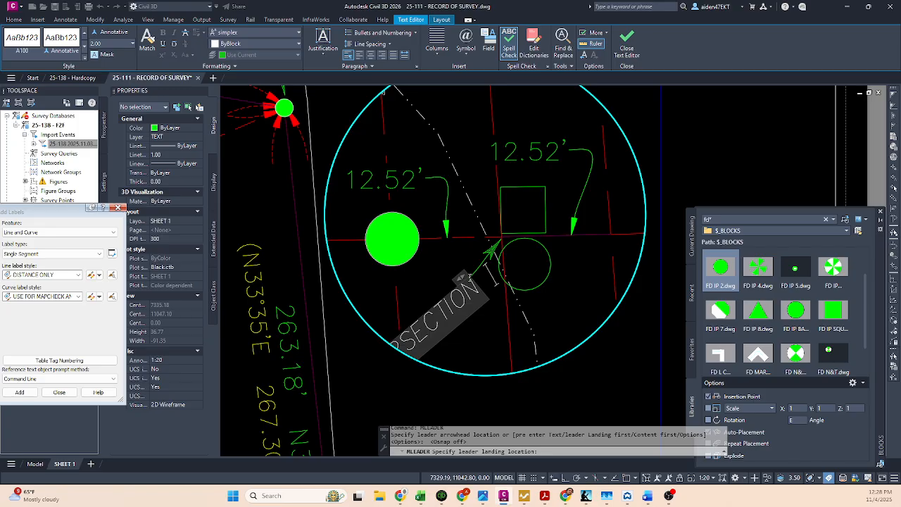
{"action": "type", "text": "OF "}
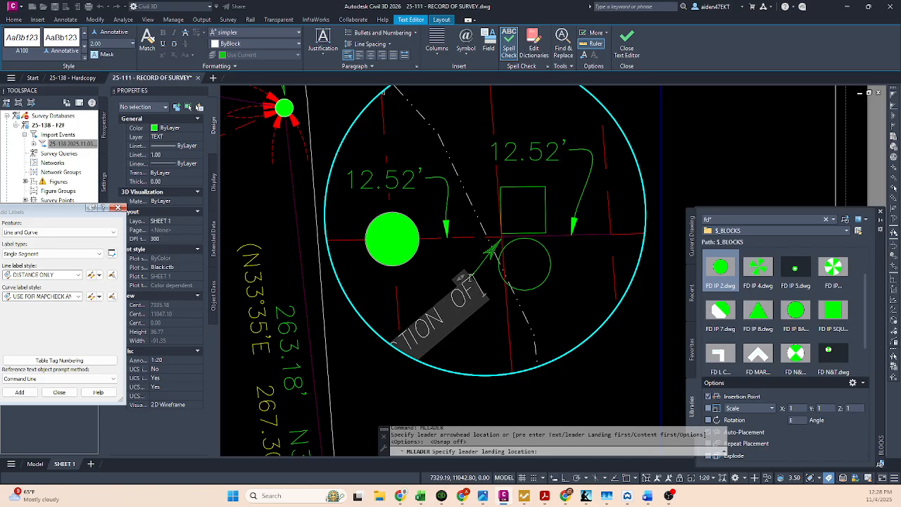
{"action": "type", "text": "I"}
{"action": "left_click_drag", "start_coordinate": [462, 280], "coordinate": [344, 322]}
{"action": "left_click", "coordinate": [565, 297]}
{"action": "key", "text": "Escape"}
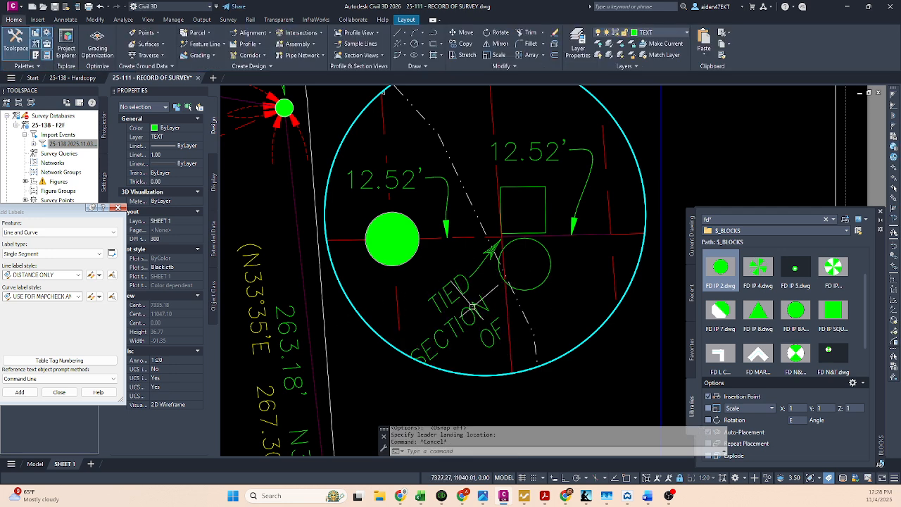
{"action": "left_click", "coordinate": [473, 308]}
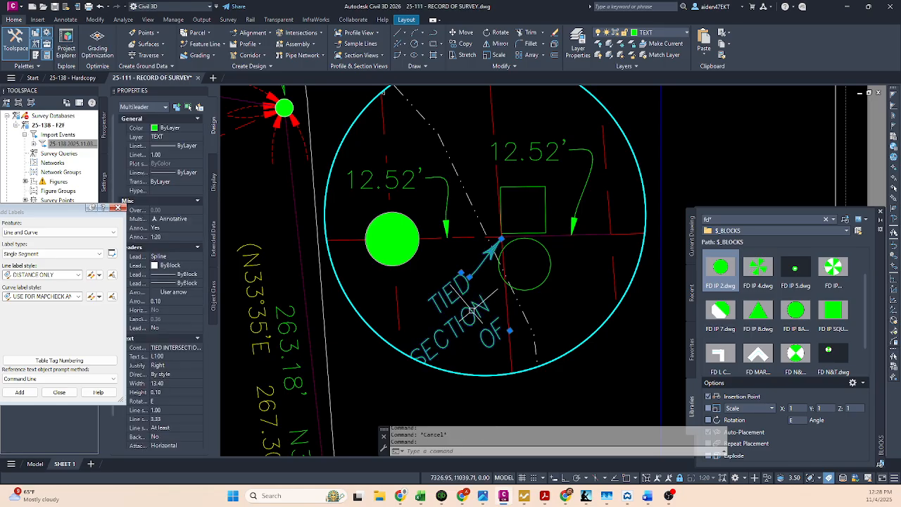
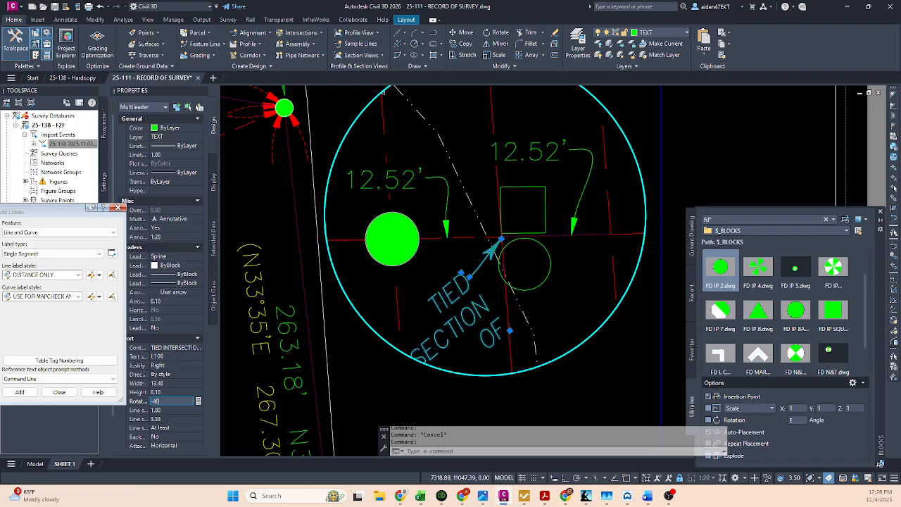
Step: Set the multileader text's rotation to -40 and try repositioning the text inside the detail viewport
{"action": "key", "text": "Return"}
{"action": "left_click", "coordinate": [466, 268]}
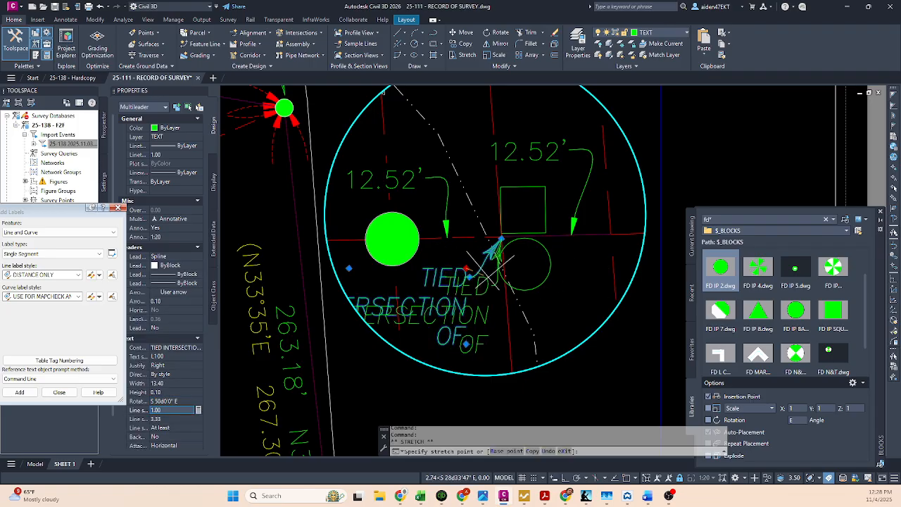
{"action": "key", "text": "Escape"}
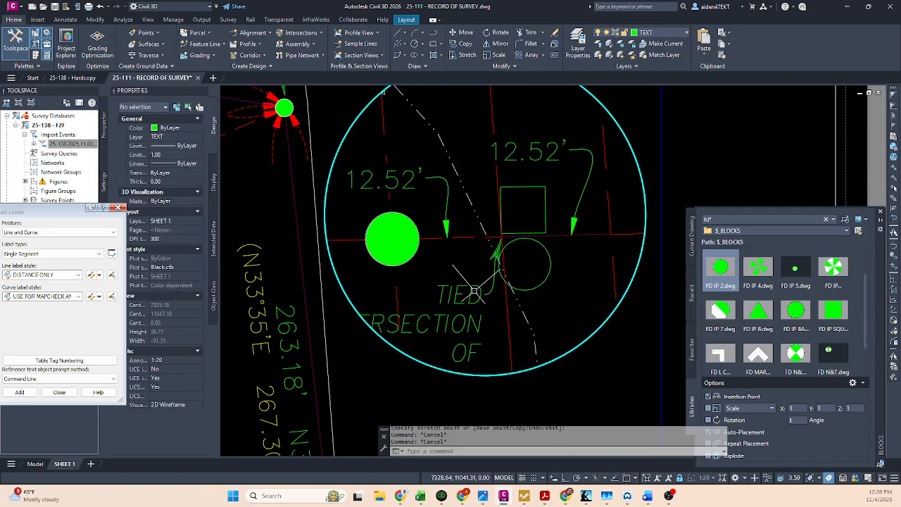
Step: Delete the tied intersection multileader from the detail viewport and return to paper space
{"action": "left_click", "coordinate": [476, 289]}
{"action": "key", "text": "Delete"}
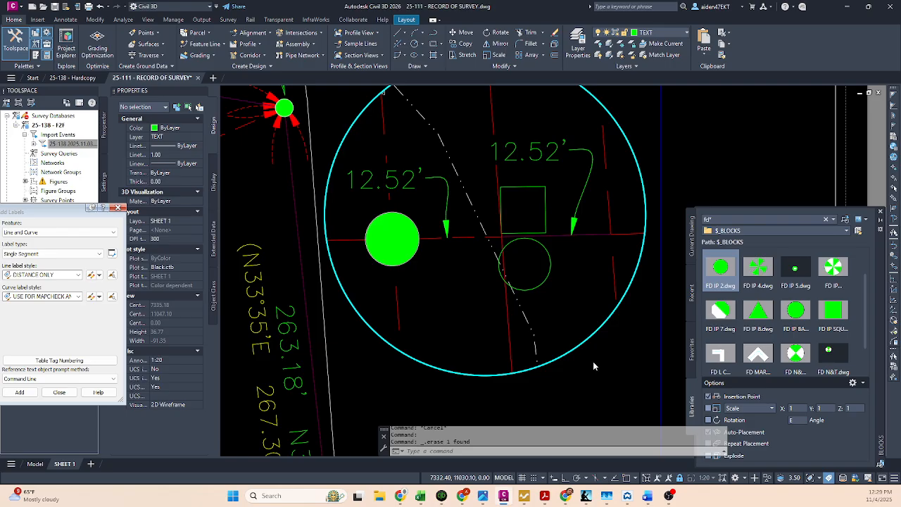
{"action": "double_click", "coordinate": [593, 362]}
{"action": "middle_click_drag", "start_coordinate": [593, 362], "coordinate": [585, 297]}
{"action": "scroll", "coordinate": [554, 294], "scroll_direction": "down", "scroll_amount": 2}
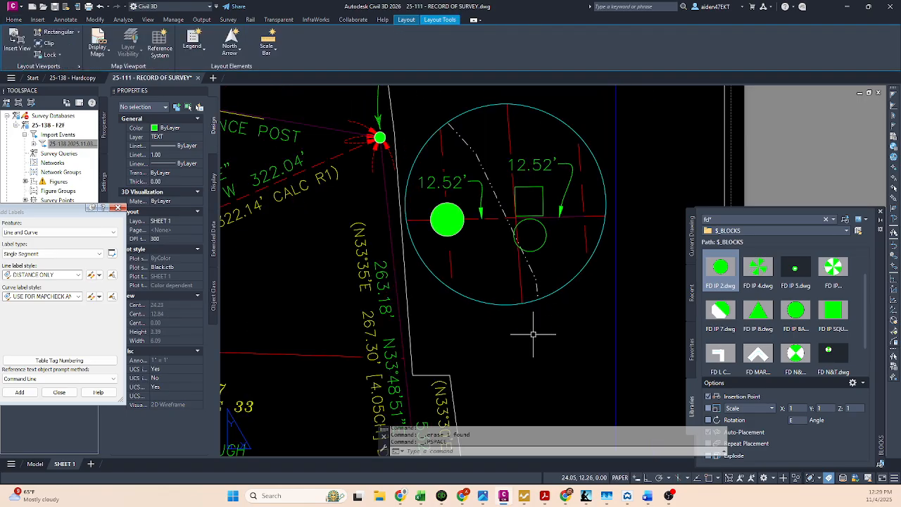
{"action": "type", "text": "mt"}
{"action": "key", "text": "Return"}
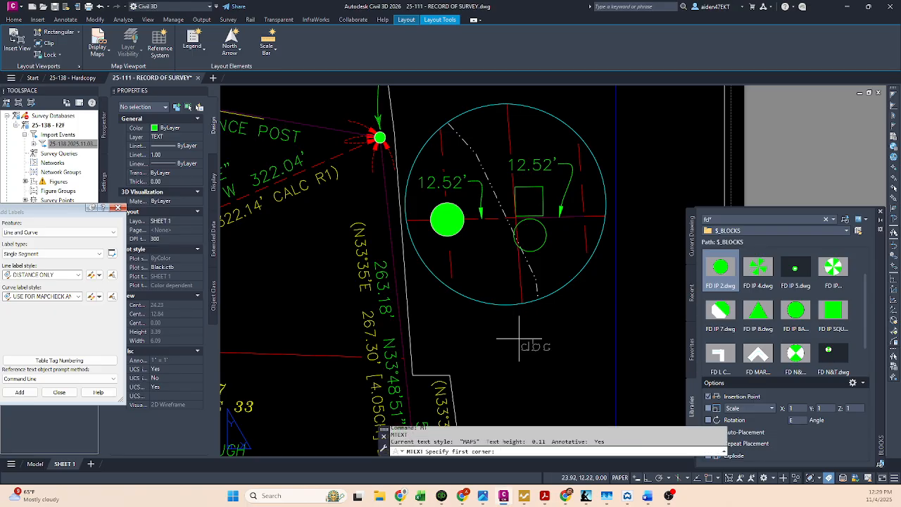
{"action": "key", "text": "Escape"}
Step: Make the annotative L100 text style current
{"action": "type", "text": "s"}
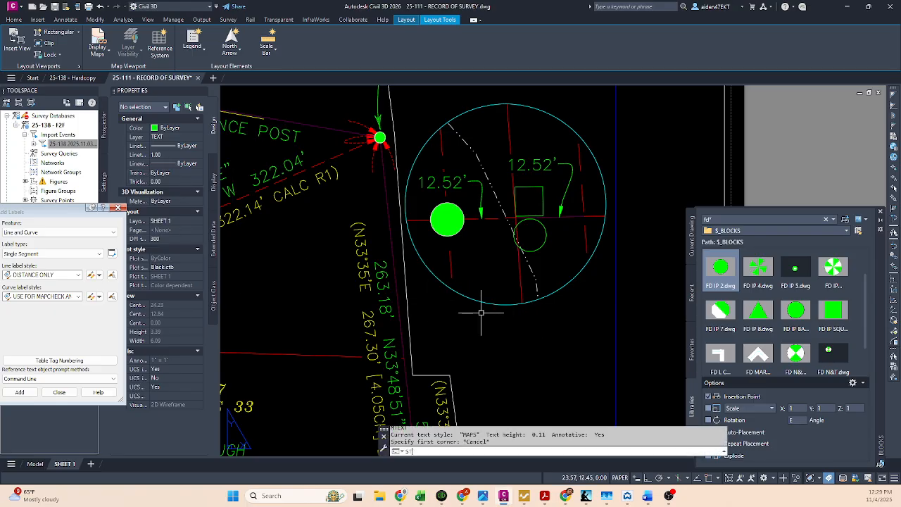
{"action": "type", "text": "tyle"}
{"action": "key", "text": "Return"}
{"action": "scroll", "coordinate": [336, 218], "scroll_direction": "up", "scroll_amount": 5}
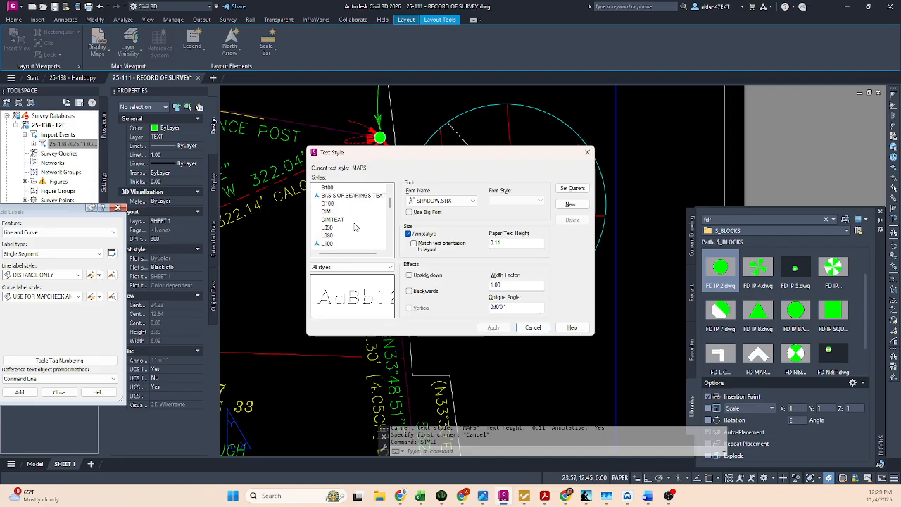
{"action": "scroll", "coordinate": [338, 218], "scroll_direction": "down", "scroll_amount": 3}
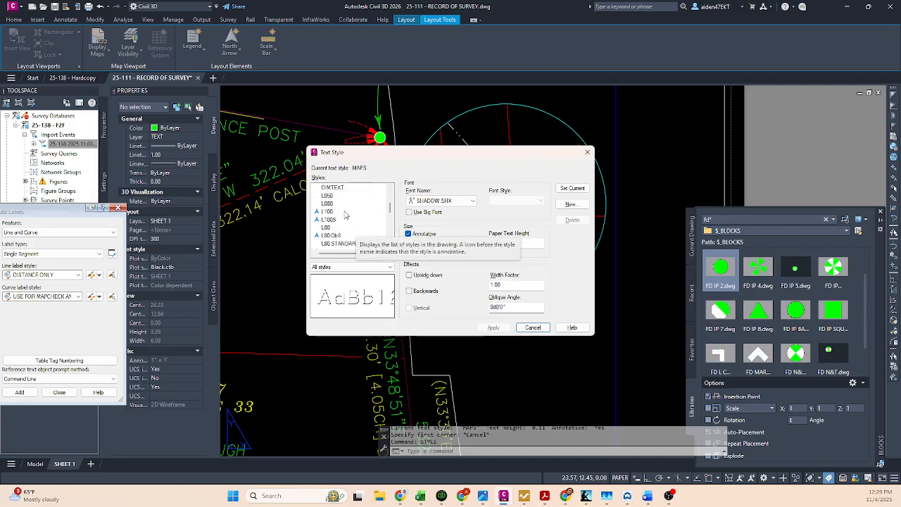
{"action": "scroll", "coordinate": [345, 217], "scroll_direction": "up", "scroll_amount": 1}
{"action": "scroll", "coordinate": [341, 213], "scroll_direction": "down", "scroll_amount": 3}
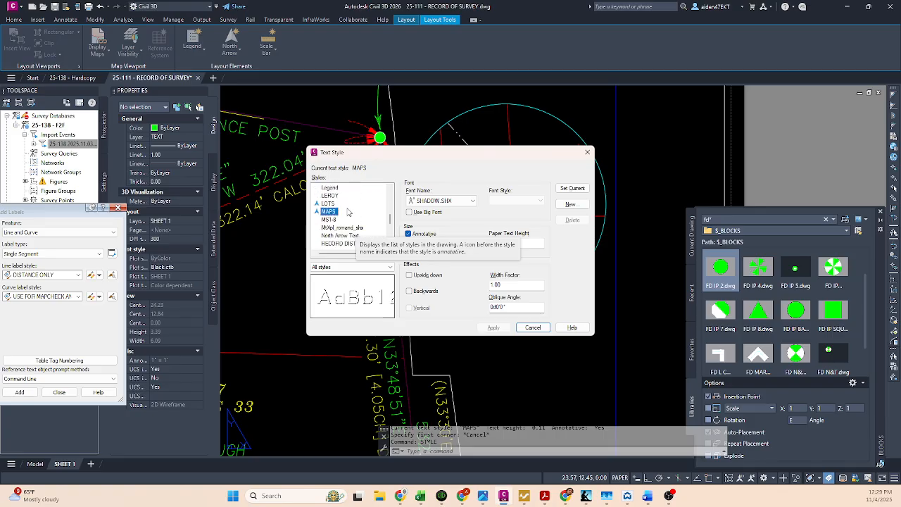
{"action": "scroll", "coordinate": [345, 215], "scroll_direction": "up", "scroll_amount": 3}
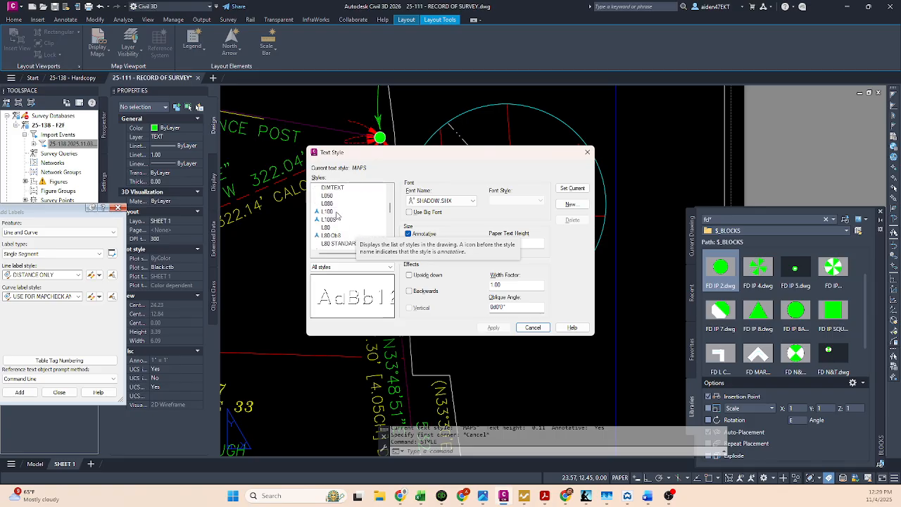
{"action": "left_click", "coordinate": [336, 212]}
{"action": "left_click", "coordinate": [571, 189]}
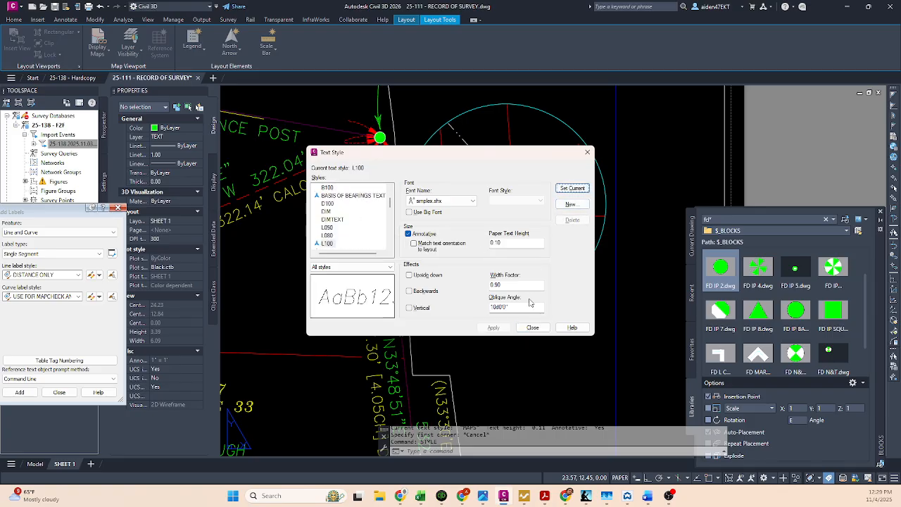
{"action": "left_click", "coordinate": [533, 328]}
{"action": "type", "text": "mt"}
{"action": "key", "text": "Return"}
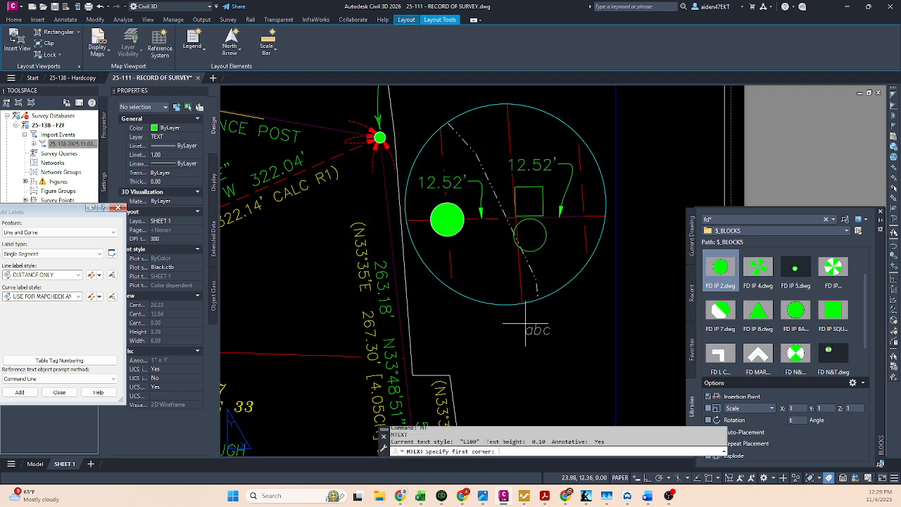
{"action": "left_click", "coordinate": [512, 328]}
{"action": "left_click", "coordinate": [553, 353]}
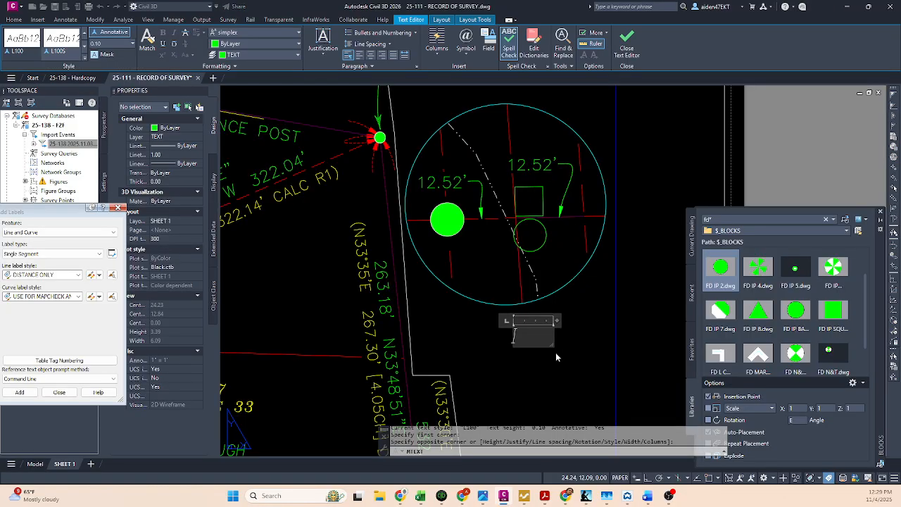
{"action": "key", "text": "Escape"}
Step: Place a paper space multileader with its arrowhead at the tie line and centerline intersection and its landing just below the circle
{"action": "type", "text": "mleader"}
{"action": "key", "text": "Return"}
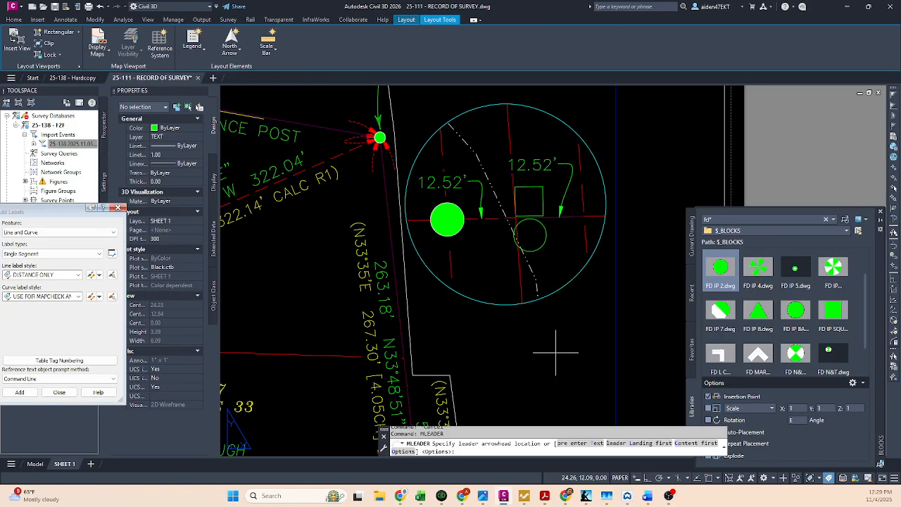
{"action": "left_click", "coordinate": [512, 218]}
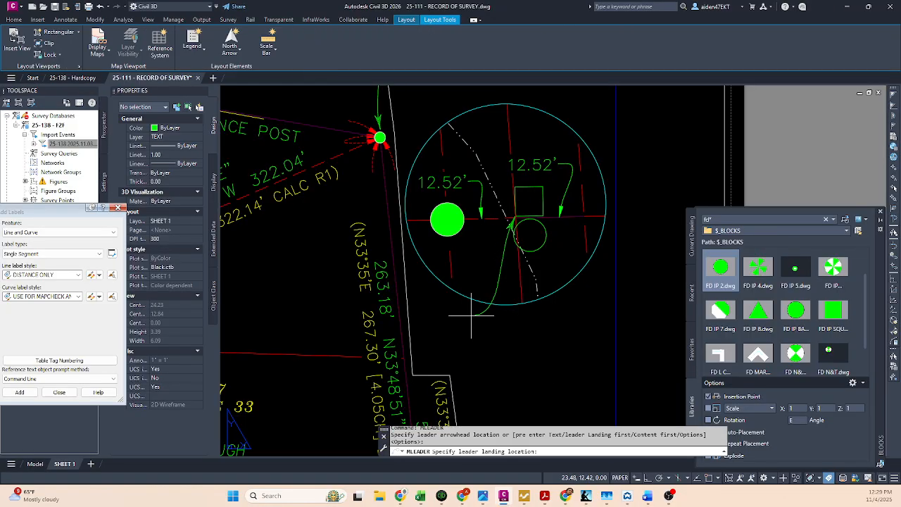
{"action": "left_click", "coordinate": [471, 315]}
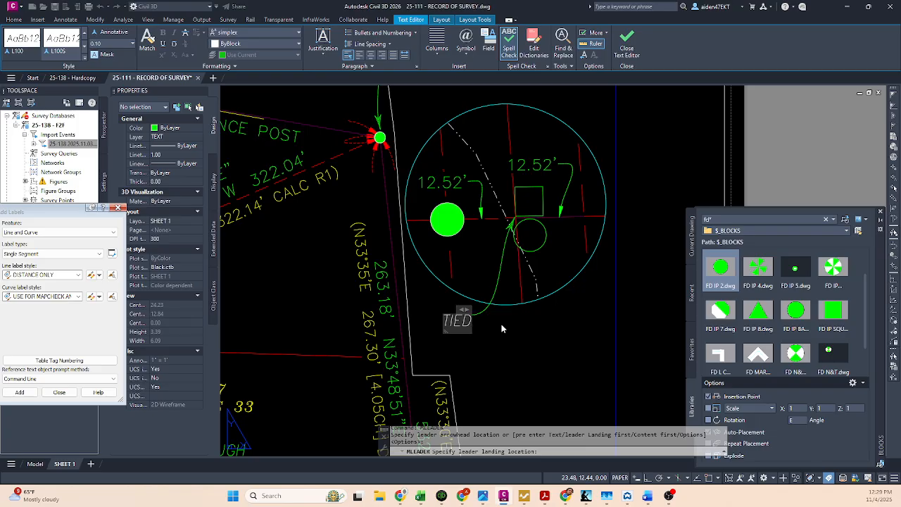
Step: Enter the note "TIED INTERSECTION OF FOUND 4X4 FENCE POST AND 6" ROUND FENCE POST" and widen its text box to wrap onto four lines
{"action": "type", "text": "TIED INTERSECTIO"}
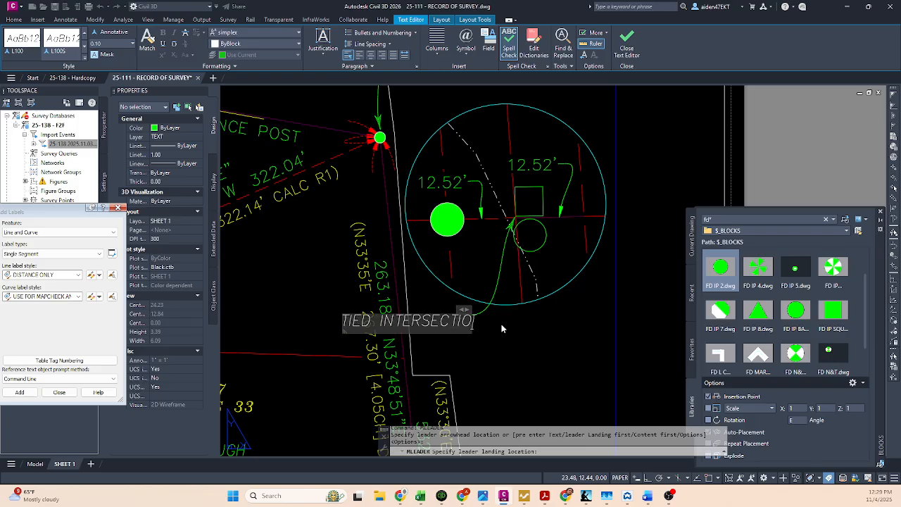
{"action": "type", "text": "N OF FOUND "}
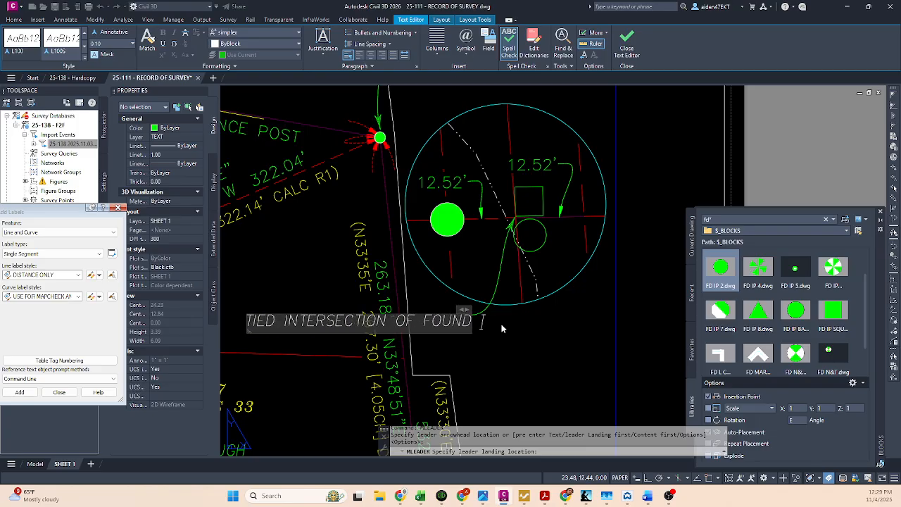
{"action": "type", "text": "4X4 FENCE PS"}
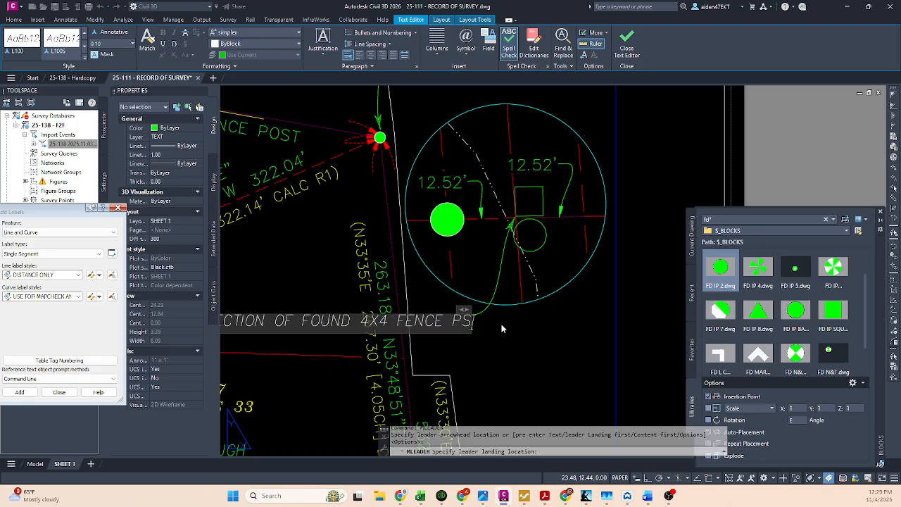
{"action": "key", "text": "BackSpace"}
{"action": "type", "text": "OST AND I"}
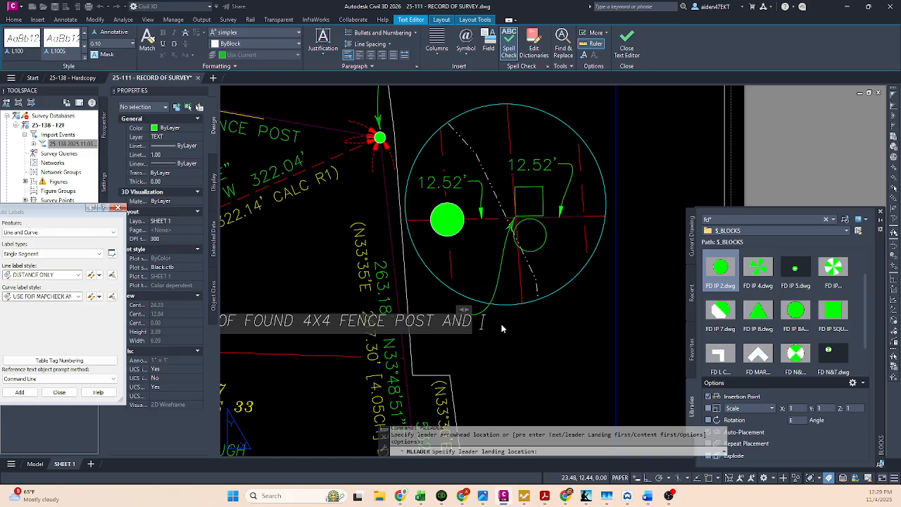
{"action": "type", "text": "6\" ROUND "}
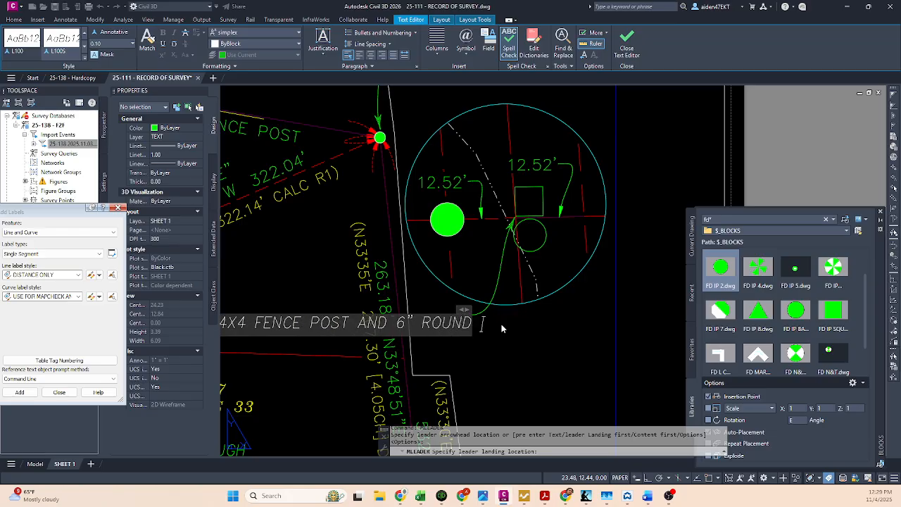
{"action": "type", "text": "FENCE POST"}
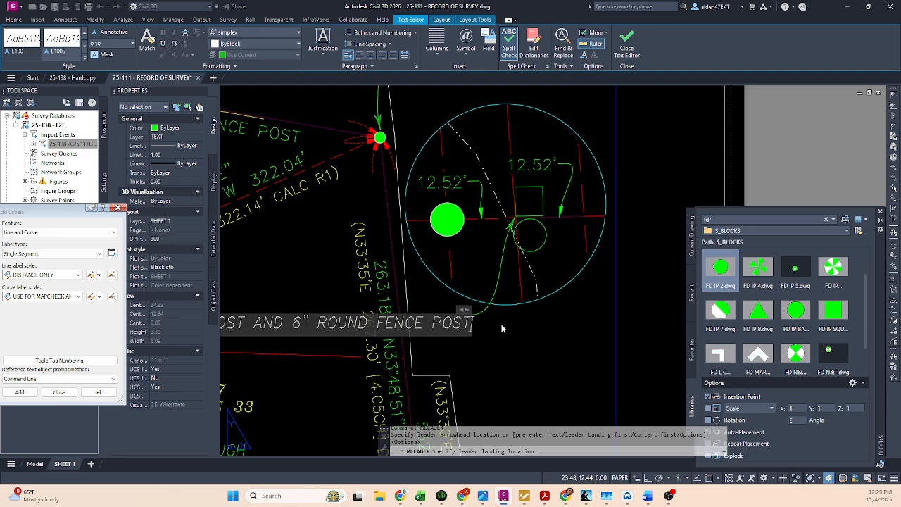
{"action": "left_click_drag", "start_coordinate": [464, 310], "coordinate": [281, 326]}
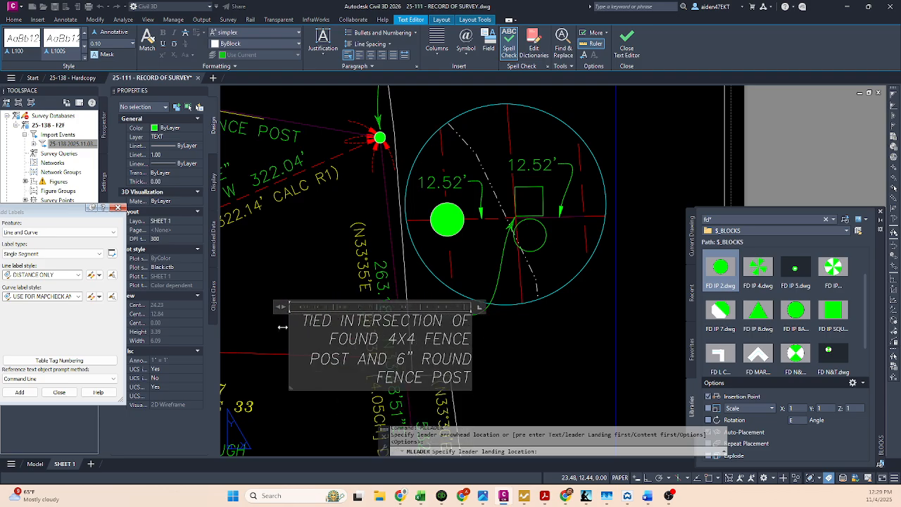
{"action": "key", "text": "Escape"}
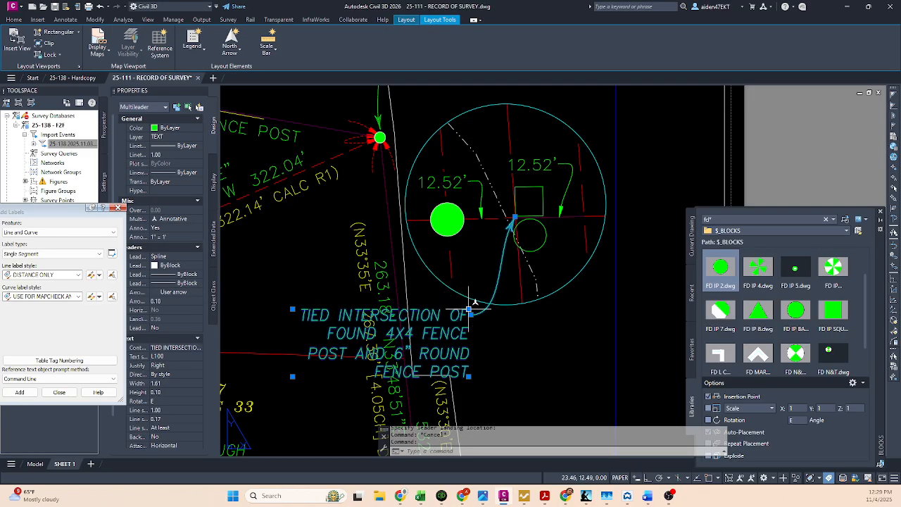
Step: Move the note text into the clear space beneath the circular viewport and fine-tune its arrowhead at the intersection
{"action": "left_click", "coordinate": [469, 309]}
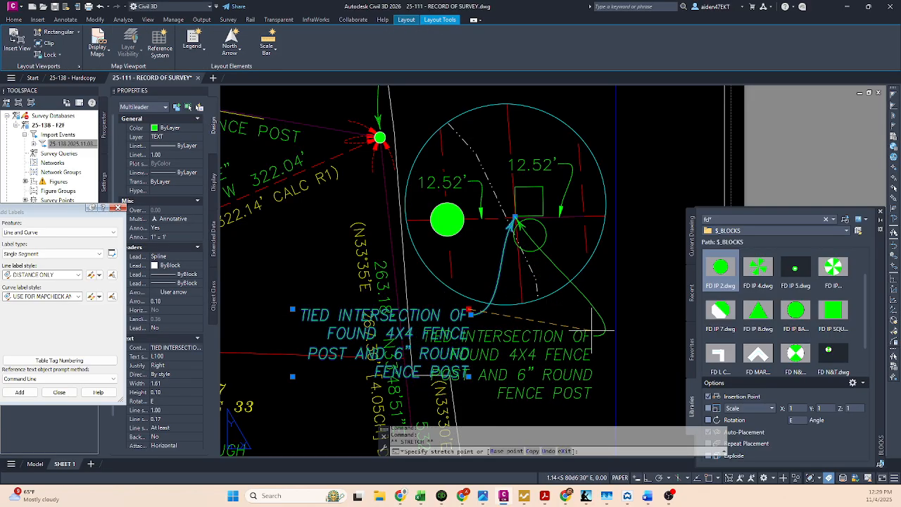
{"action": "left_click", "coordinate": [596, 324]}
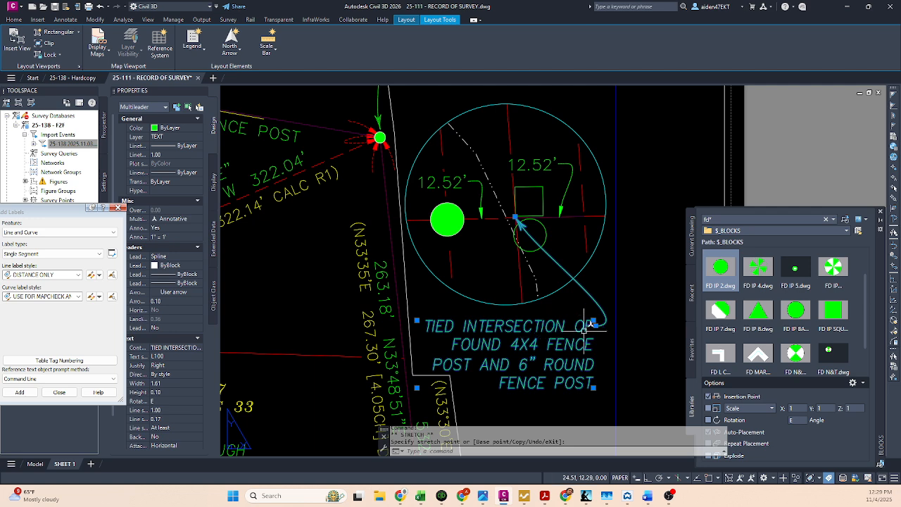
{"action": "left_click", "coordinate": [595, 318]}
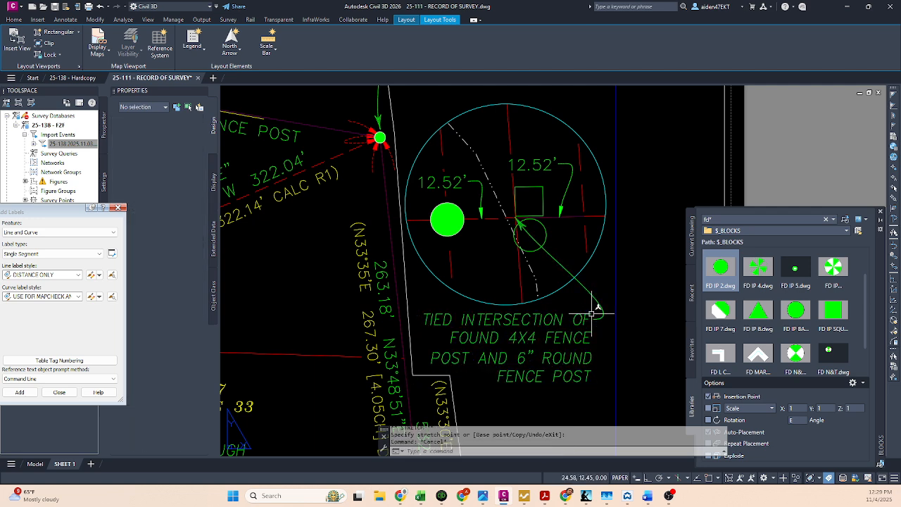
{"action": "left_click", "coordinate": [518, 220]}
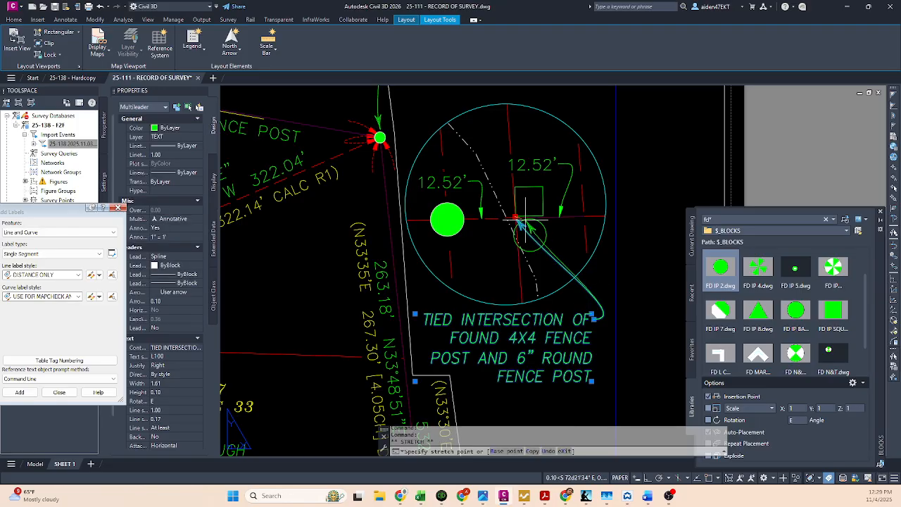
{"action": "left_click", "coordinate": [518, 218]}
Step: Add a leader vertex with the arrowhead inside the green square, and pull the bend out to the circle's lower-left edge
{"action": "mouse_move", "coordinate": [523, 220]}
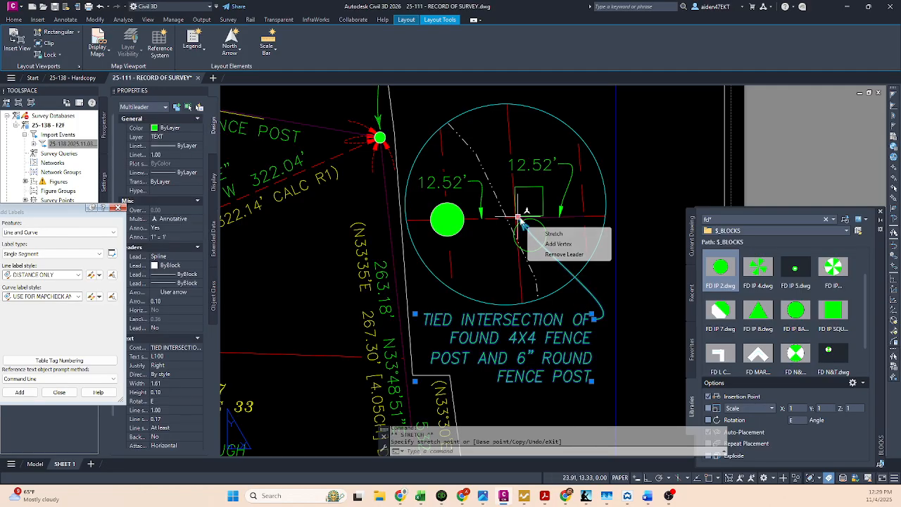
{"action": "left_click", "coordinate": [563, 244]}
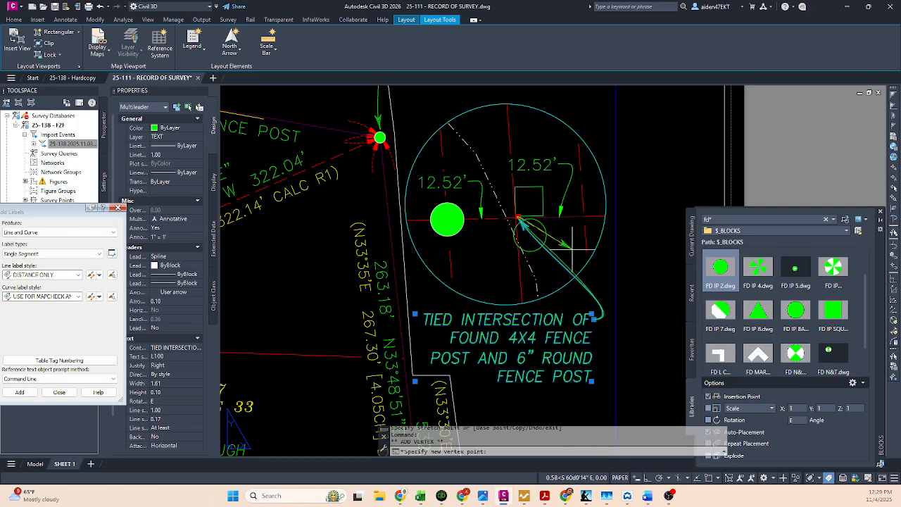
{"action": "left_click", "coordinate": [531, 204]}
{"action": "left_click", "coordinate": [518, 217]}
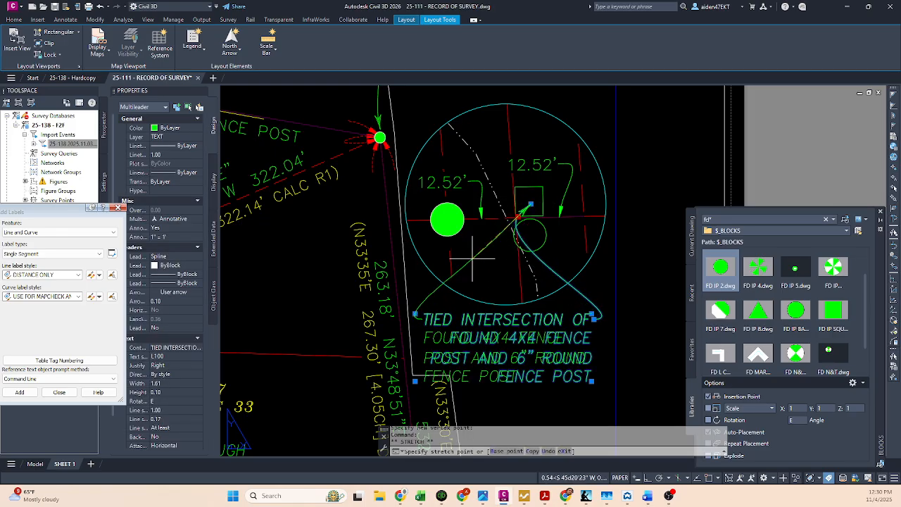
{"action": "left_click", "coordinate": [440, 274]}
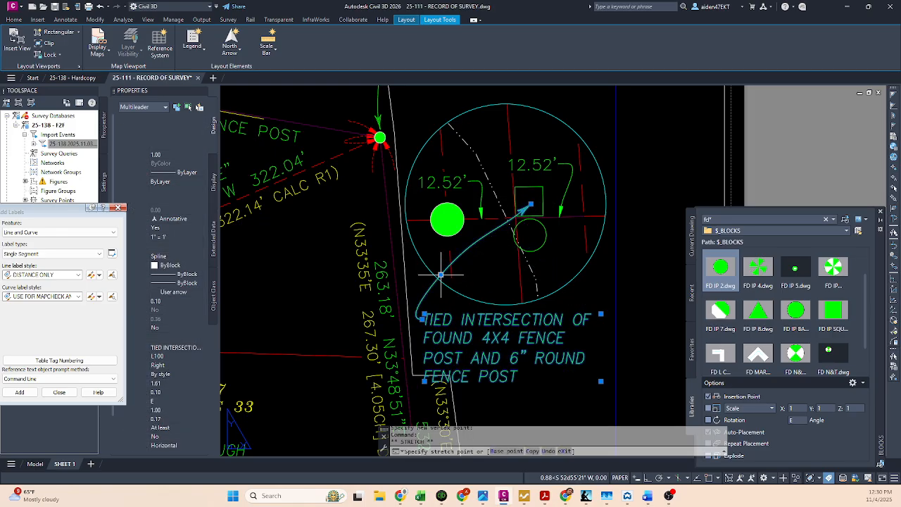
Step: Widen the note's text box to about 1.74 and nudge the note slightly closer to the circle
{"action": "left_click", "coordinate": [598, 314]}
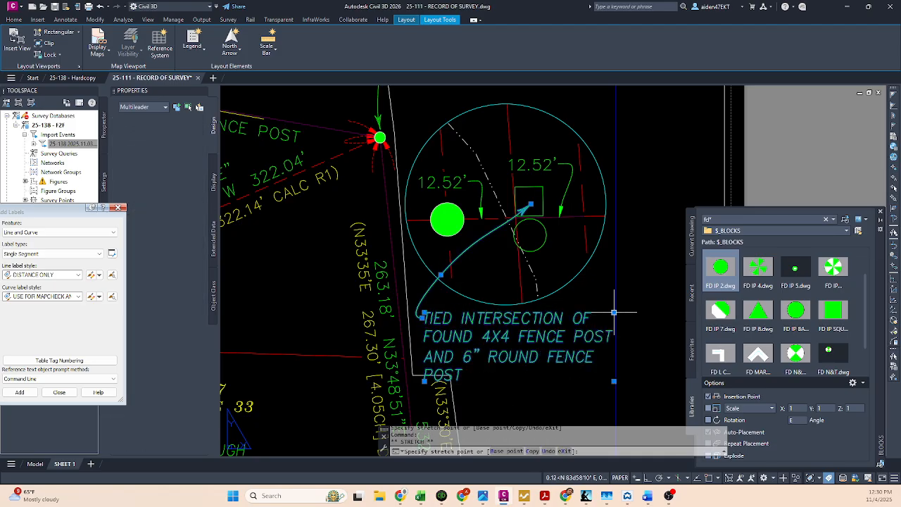
{"action": "left_click", "coordinate": [614, 312]}
{"action": "left_click", "coordinate": [423, 314]}
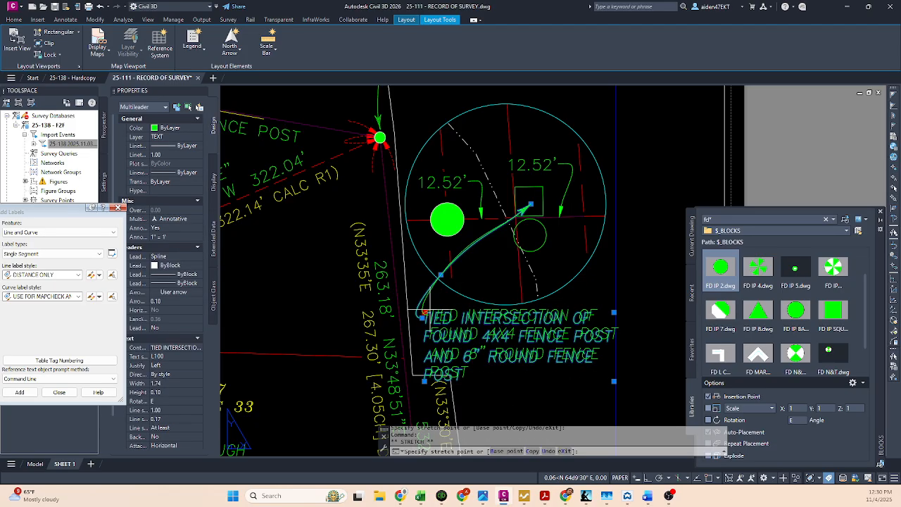
{"action": "left_click", "coordinate": [425, 312]}
{"action": "key", "text": "Escape"}
{"action": "middle_click_drag", "start_coordinate": [447, 380], "coordinate": [449, 274]}
{"action": "scroll", "coordinate": [449, 274], "scroll_direction": "down", "scroll_amount": 2}
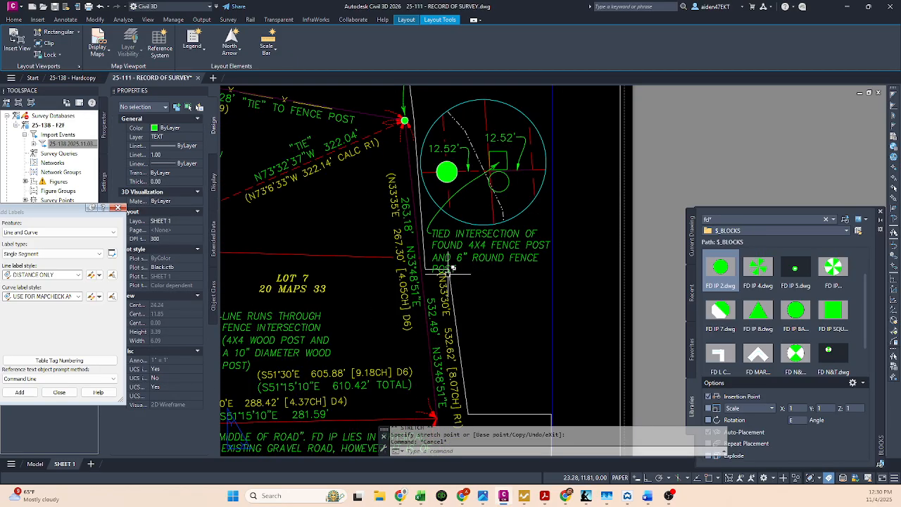
Step: Inside the main viewport, slide the yellow record label "(N33°30'E 532.62' [8.07CH] R1)" down along its line, clear of the leader note
{"action": "middle_click_drag", "start_coordinate": [459, 360], "coordinate": [467, 241]}
{"action": "scroll", "coordinate": [468, 241], "scroll_direction": "up", "scroll_amount": 2}
{"action": "double_click", "coordinate": [458, 250]}
{"action": "left_click", "coordinate": [458, 251]}
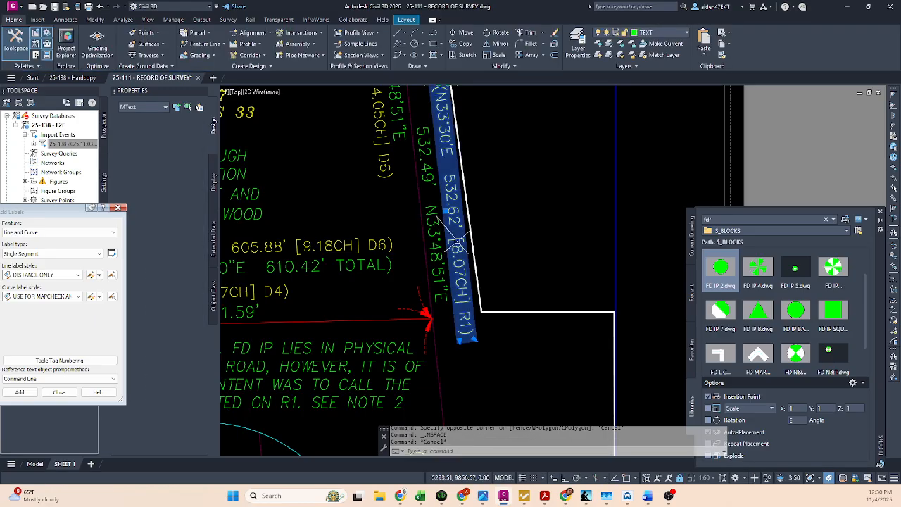
{"action": "left_click", "coordinate": [445, 211]}
{"action": "left_click", "coordinate": [450, 221]}
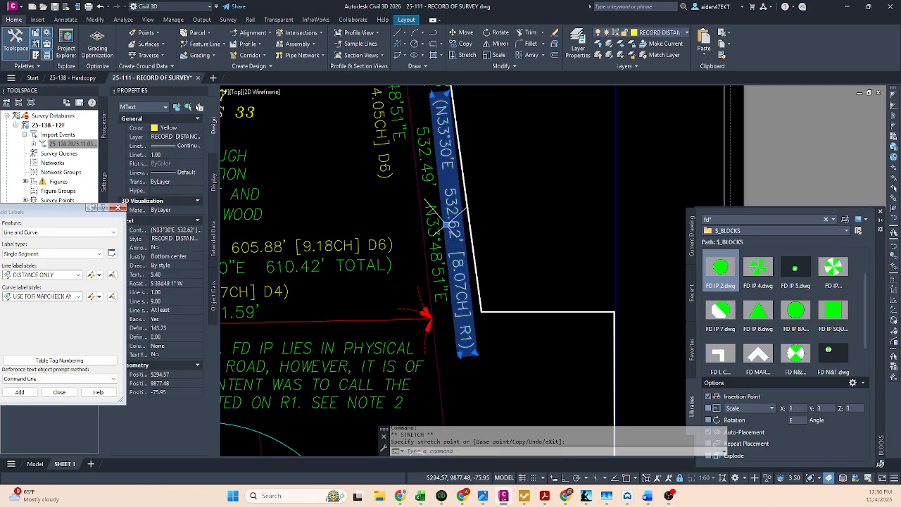
{"action": "key", "text": "Escape"}
{"action": "middle_click_drag", "start_coordinate": [502, 160], "coordinate": [513, 299]}
{"action": "double_click", "coordinate": [513, 300]}
Step: Stretch both corners of the main viewport boundary's jog down so it passes beneath the leader note's last line
{"action": "left_click", "coordinate": [465, 238]}
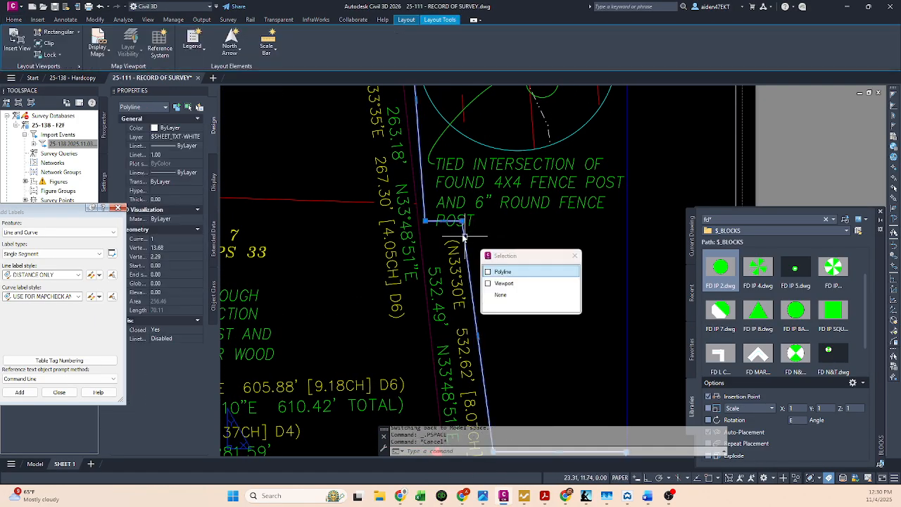
{"action": "left_click", "coordinate": [462, 221]}
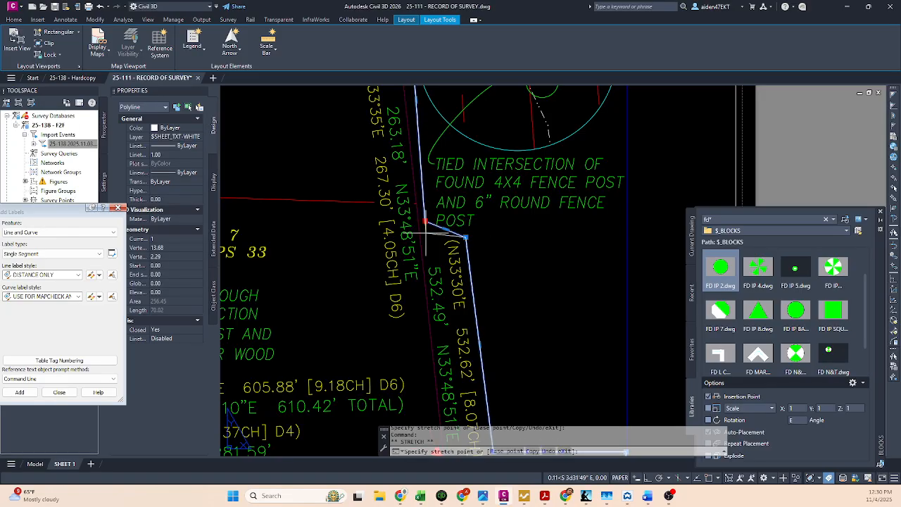
{"action": "key", "text": "Escape"}
{"action": "middle_click_drag", "start_coordinate": [488, 204], "coordinate": [463, 356]}
Step: Move the note's leader arrowhead from the green square onto the line intersection and save the drawing
{"action": "left_click", "coordinate": [490, 220]}
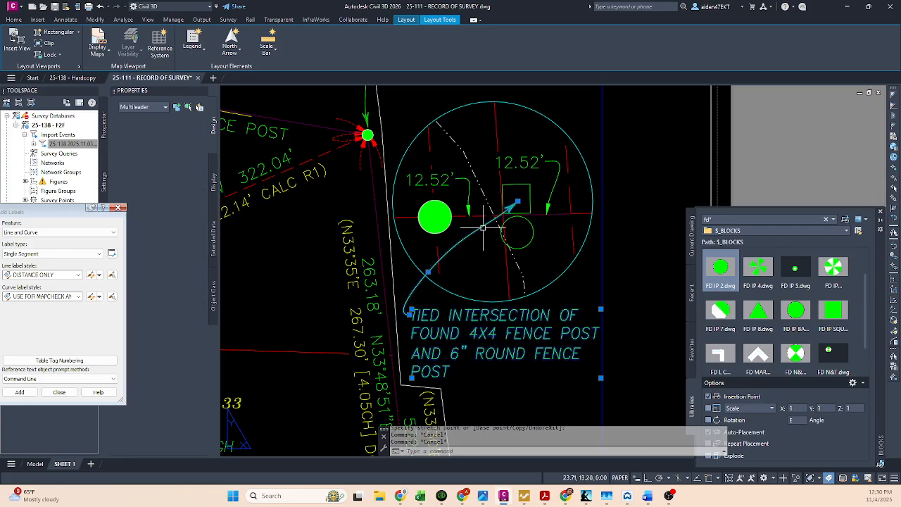
{"action": "left_click", "coordinate": [518, 202]}
{"action": "key", "text": "Escape"}
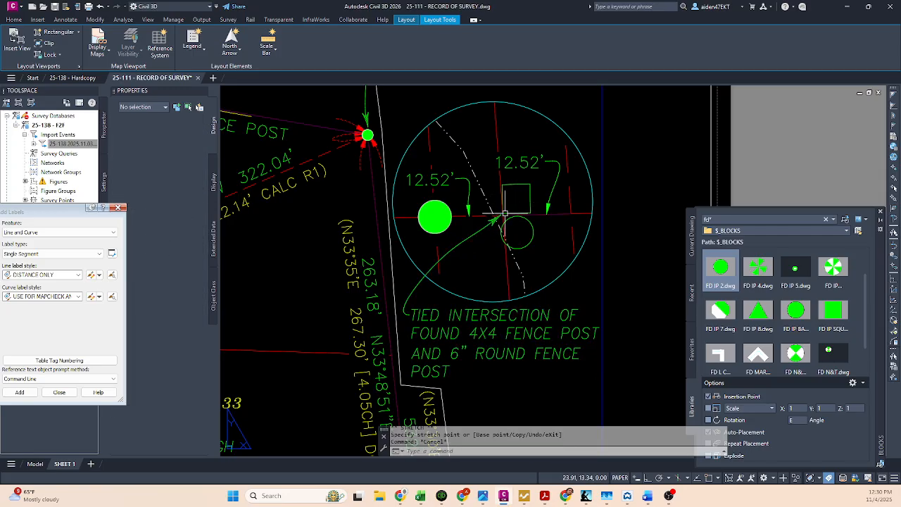
{"action": "key", "text": "ctrl+s"}
{"action": "left_click", "coordinate": [581, 263]}
Step: Copy the curved "NOT TO SCALE" lettering with its arc from the circular detail beside the record references onto the top of the fence post detail
{"action": "scroll", "coordinate": [579, 262], "scroll_direction": "down", "scroll_amount": 4}
{"action": "scroll", "coordinate": [549, 217], "scroll_direction": "up", "scroll_amount": 2}
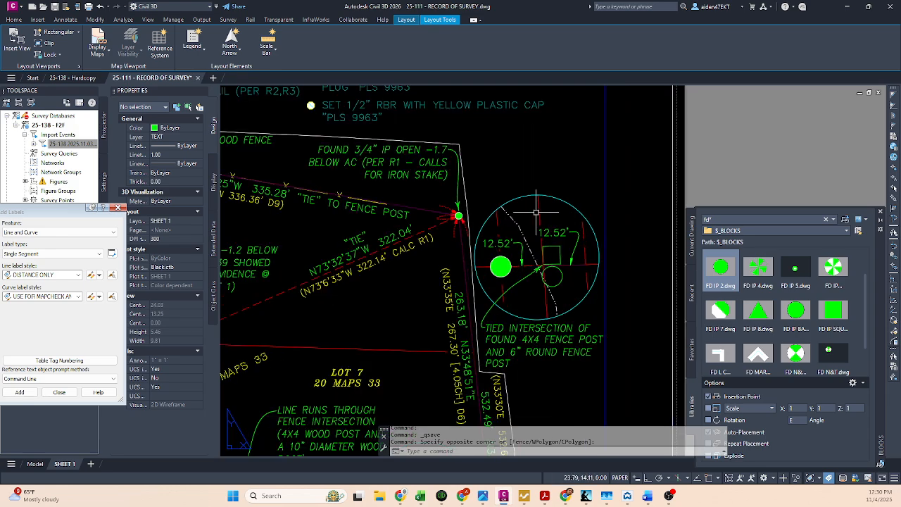
{"action": "scroll", "coordinate": [537, 211], "scroll_direction": "down", "scroll_amount": 4}
{"action": "left_click", "coordinate": [375, 175]}
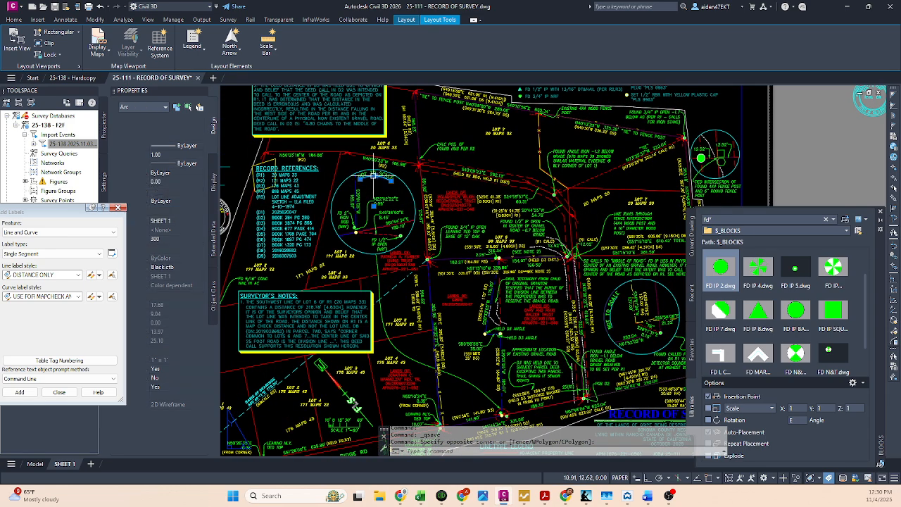
{"action": "key", "text": "Escape"}
{"action": "key", "text": "Escape"}
{"action": "scroll", "coordinate": [374, 175], "scroll_direction": "up", "scroll_amount": 2}
{"action": "left_click", "coordinate": [391, 188]}
{"action": "left_click", "coordinate": [378, 173]}
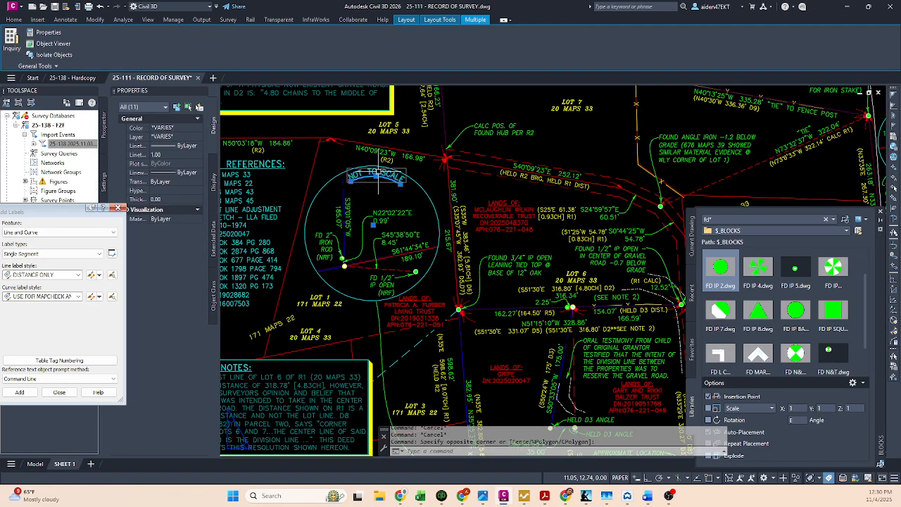
{"action": "type", "text": "co"}
{"action": "key", "text": "space"}
{"action": "left_click", "coordinate": [380, 182]}
{"action": "scroll", "coordinate": [383, 181], "scroll_direction": "down", "scroll_amount": 4}
{"action": "scroll", "coordinate": [577, 127], "scroll_direction": "up", "scroll_amount": 8}
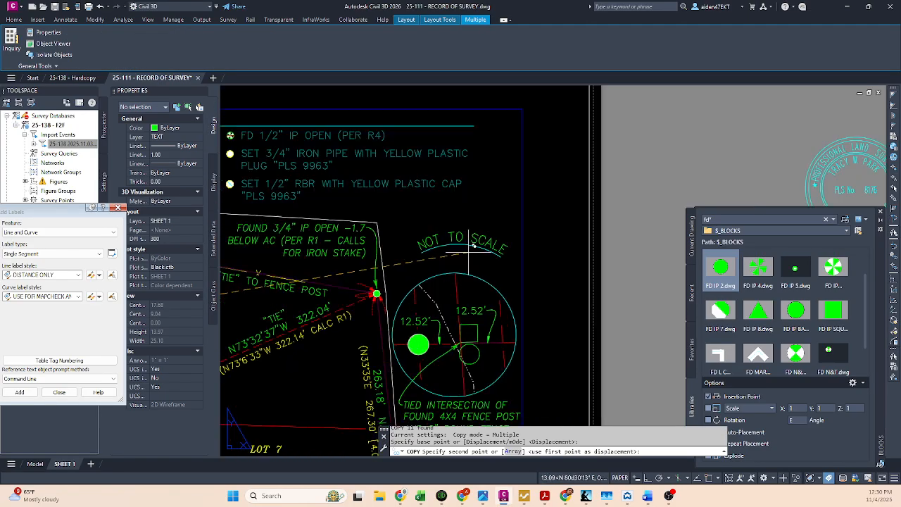
{"action": "left_click", "coordinate": [471, 282]}
{"action": "key", "text": "Escape"}
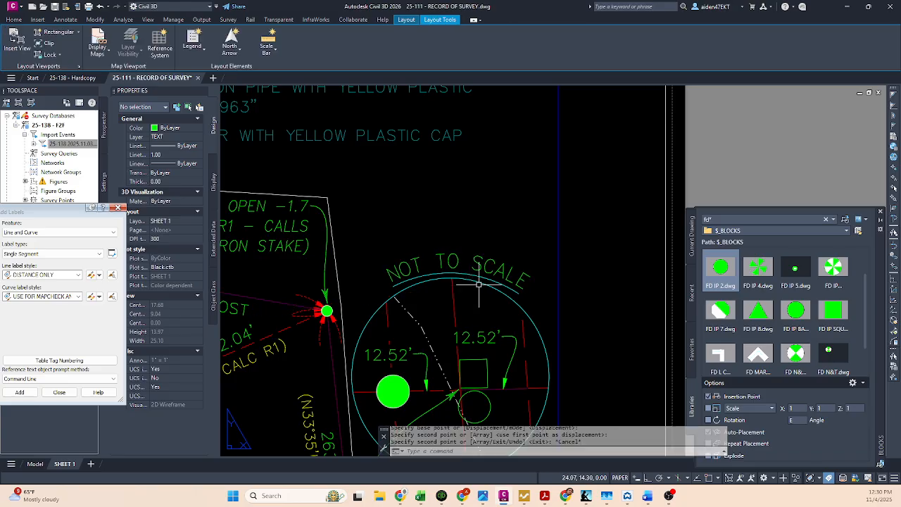
Step: Delete the guide arc beneath the copied "NOT TO SCALE" lettering, keeping the lettering itself
{"action": "mouse_move", "coordinate": [479, 294]}
{"action": "middle_mouse_down"}
{"action": "mouse_move", "coordinate": [532, 216]}
{"action": "mouse_move", "coordinate": [588, 172]}
{"action": "middle_mouse_up"}
{"action": "scroll", "coordinate": [536, 209], "scroll_direction": "down", "scroll_amount": 2}
{"action": "scroll", "coordinate": [515, 188], "scroll_direction": "down", "scroll_amount": 2}
{"action": "scroll", "coordinate": [588, 172], "scroll_direction": "down", "scroll_amount": 2}
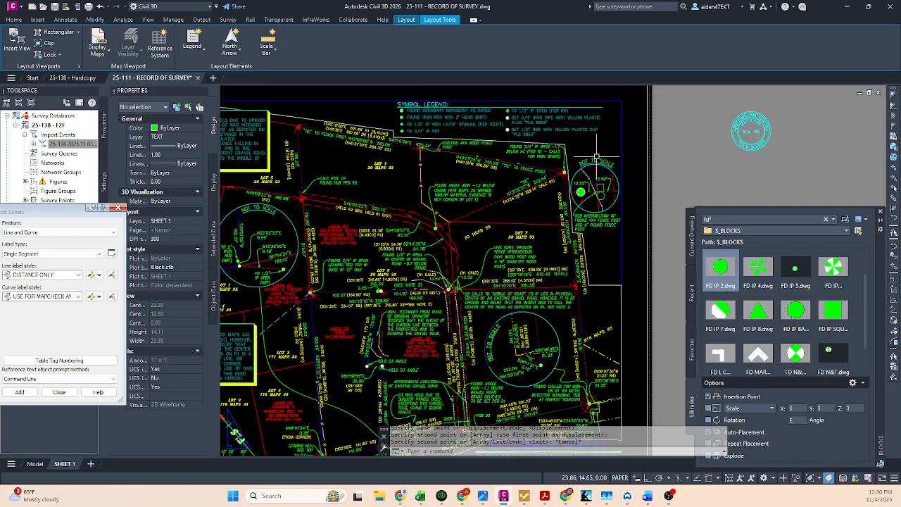
{"action": "scroll", "coordinate": [596, 161], "scroll_direction": "up", "scroll_amount": 3}
{"action": "left_click", "coordinate": [595, 163]}
{"action": "type", "text": "ug"}
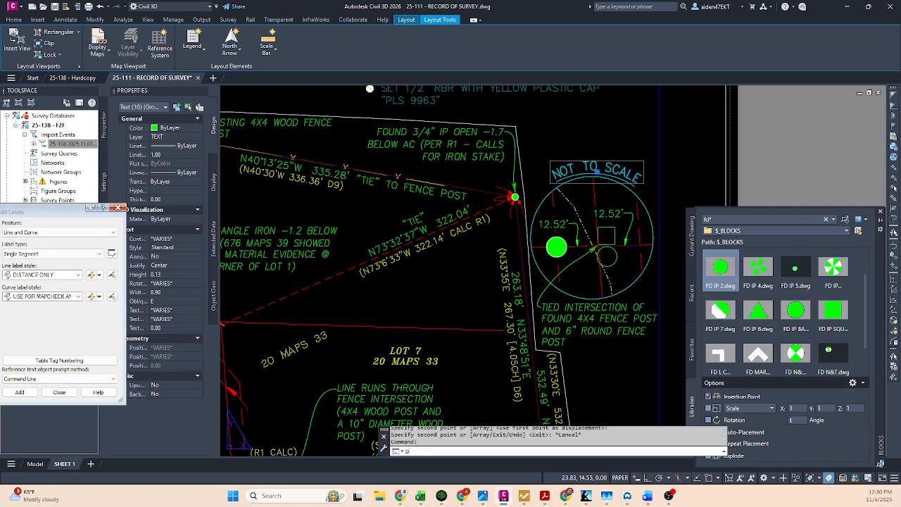
{"action": "key", "text": "space"}
{"action": "key", "text": "Escape"}
{"action": "left_click", "coordinate": [593, 165]}
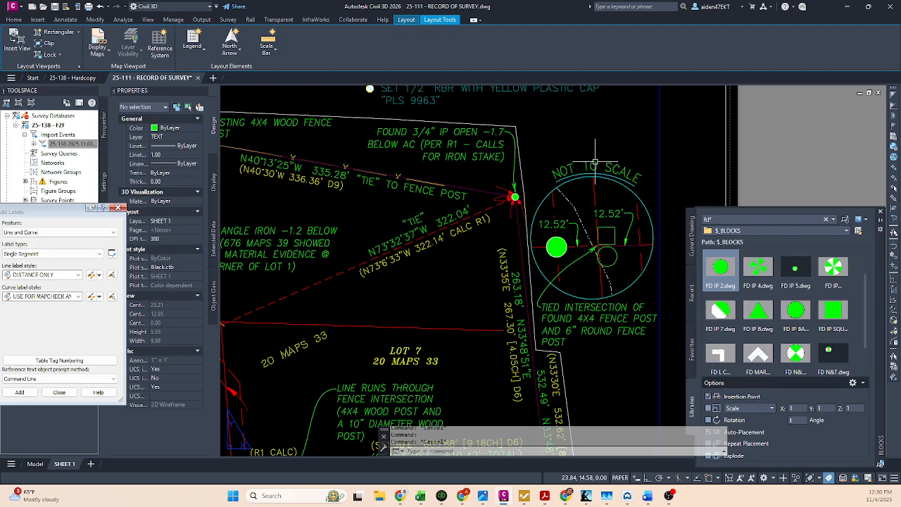
{"action": "scroll", "coordinate": [595, 166], "scroll_direction": "up", "scroll_amount": 2}
{"action": "scroll", "coordinate": [588, 169], "scroll_direction": "down", "scroll_amount": 2}
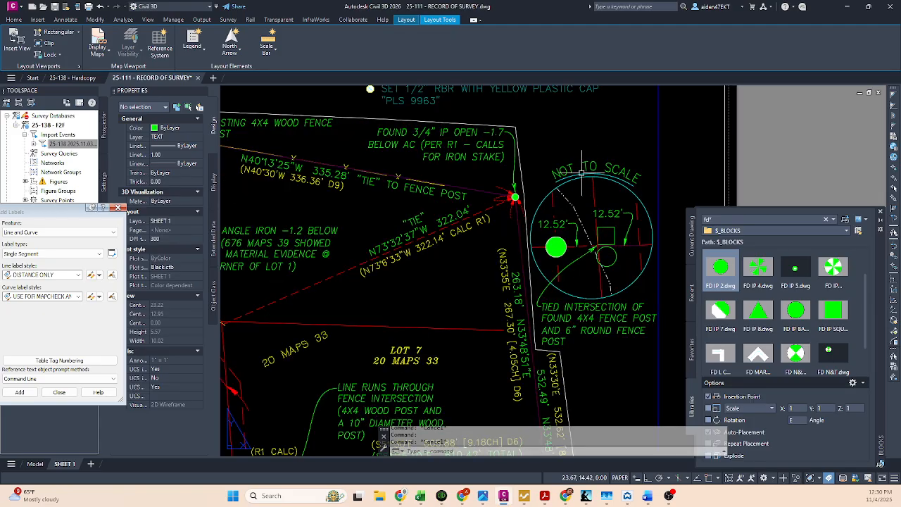
{"action": "scroll", "coordinate": [584, 172], "scroll_direction": "up", "scroll_amount": 2}
{"action": "left_click", "coordinate": [582, 174]}
{"action": "key", "text": "Delete"}
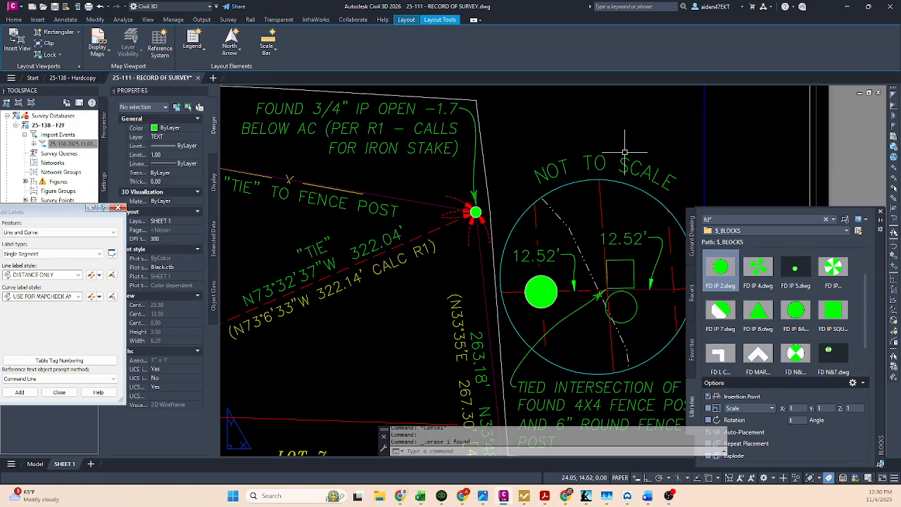
Step: Add the multiline text DETAIL "C" above the "NOT TO SCALE" lettering and widen its box to fit on one line
{"action": "scroll", "coordinate": [612, 152], "scroll_direction": "down", "scroll_amount": 3}
{"action": "scroll", "coordinate": [605, 149], "scroll_direction": "up", "scroll_amount": 2}
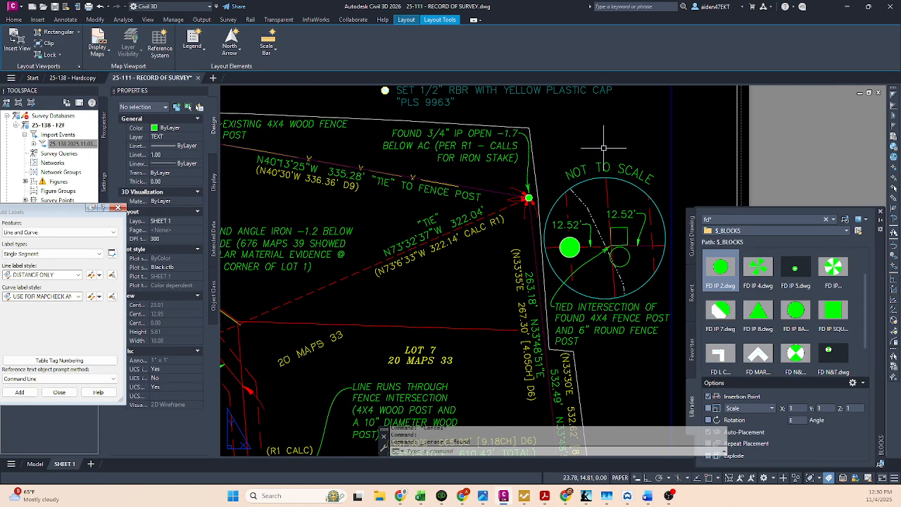
{"action": "type", "text": "mt"}
{"action": "key", "text": "Return"}
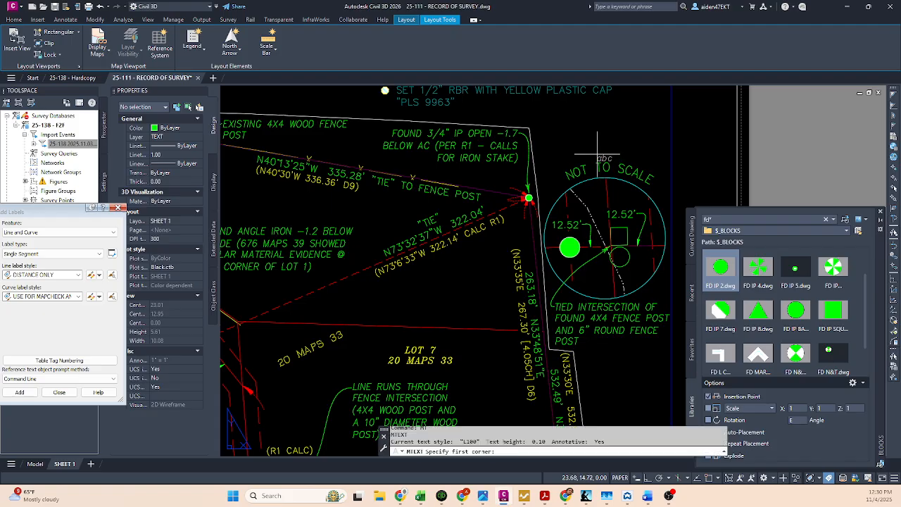
{"action": "left_click", "coordinate": [581, 141]}
{"action": "left_click", "coordinate": [623, 153]}
{"action": "type", "text": "DETAIL"}
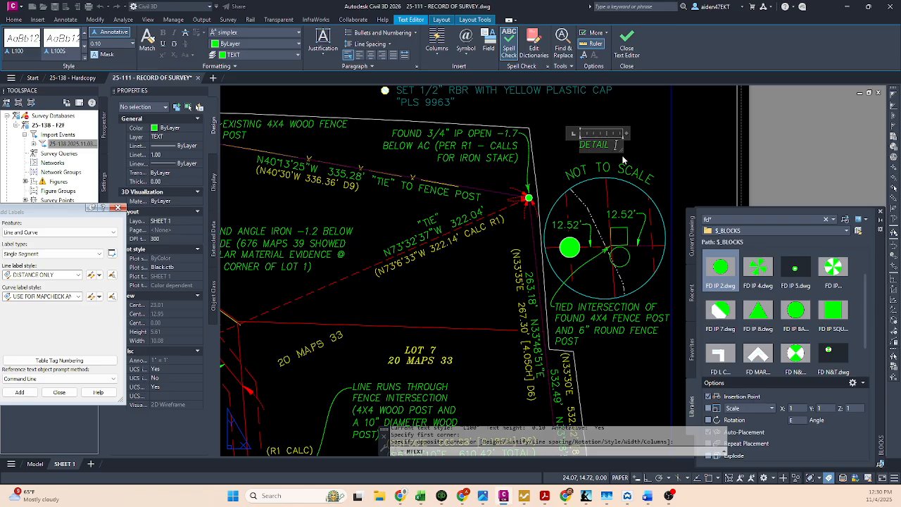
{"action": "type", "text": " \"C\""}
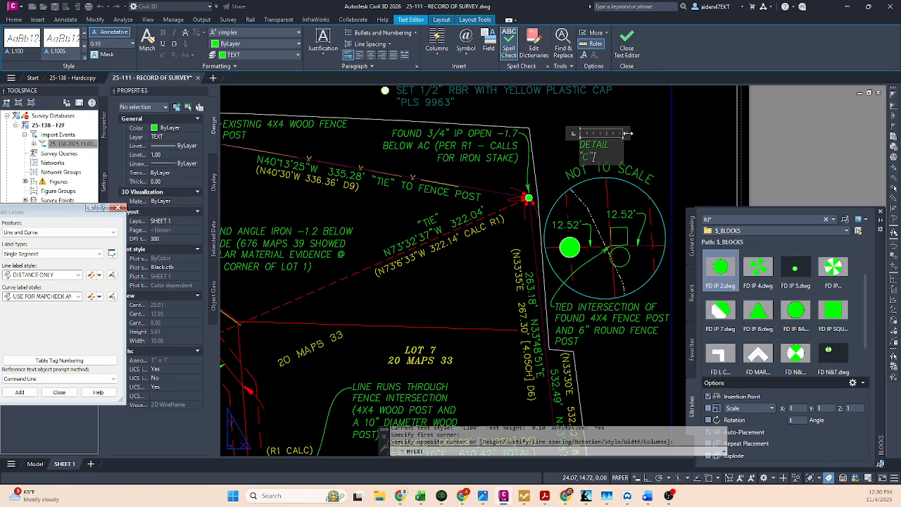
{"action": "left_click_drag", "start_coordinate": [628, 133], "coordinate": [643, 132]}
{"action": "left_click", "coordinate": [650, 105]}
{"action": "key", "text": "Escape"}
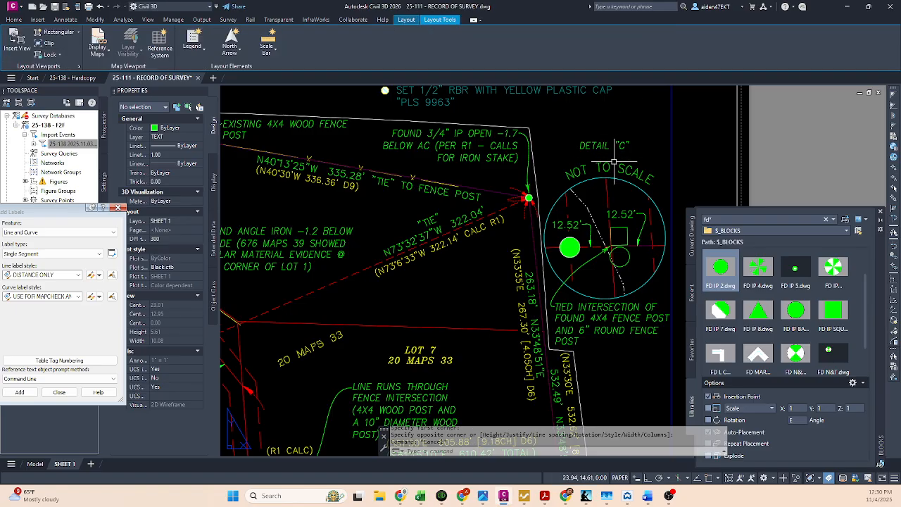
Step: Set the paper text height of the DETAIL "C" title to 0.12
{"action": "left_click", "coordinate": [602, 145]}
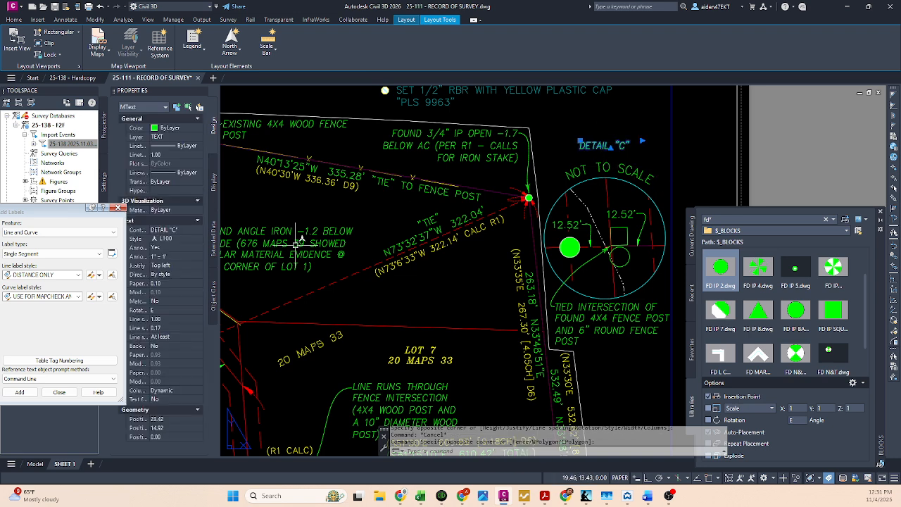
{"action": "left_click", "coordinate": [604, 170]}
{"action": "key", "text": "Escape"}
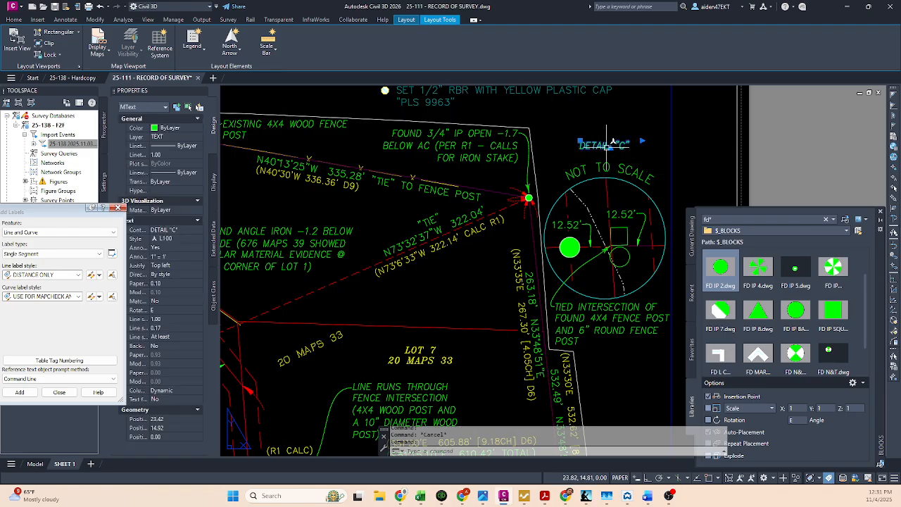
{"action": "left_click", "coordinate": [610, 146]}
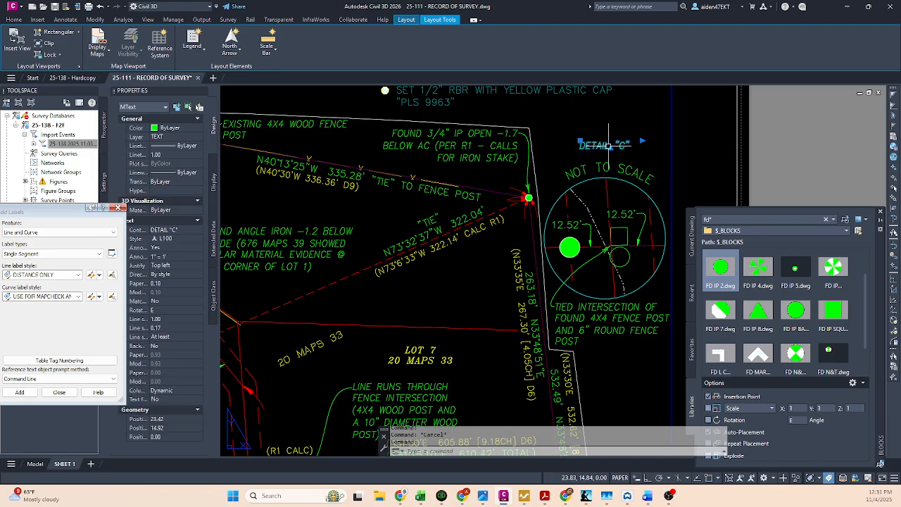
{"action": "left_click", "coordinate": [180, 283]}
{"action": "type", "text": ".12"}
{"action": "key", "text": "Return"}
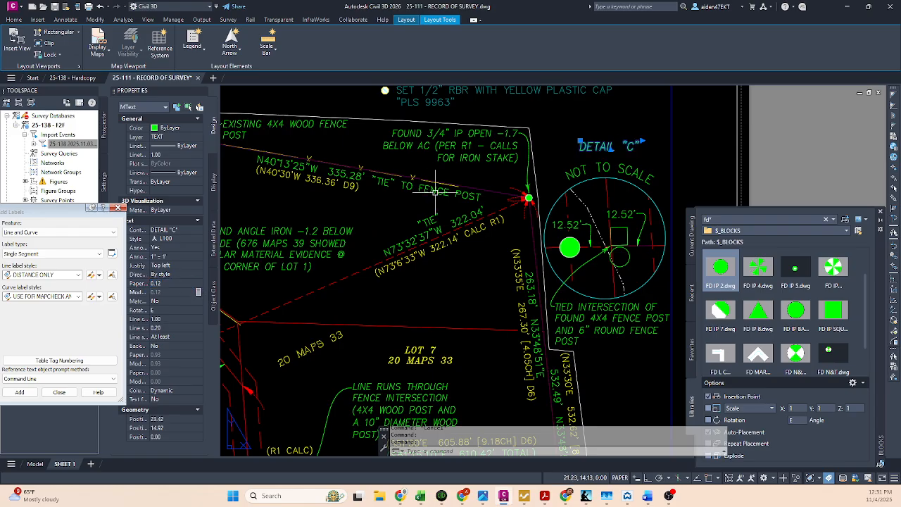
Step: Nudge the DETAIL "C" title so it is centered above the circular viewport, and save the drawing
{"action": "left_click", "coordinate": [582, 142]}
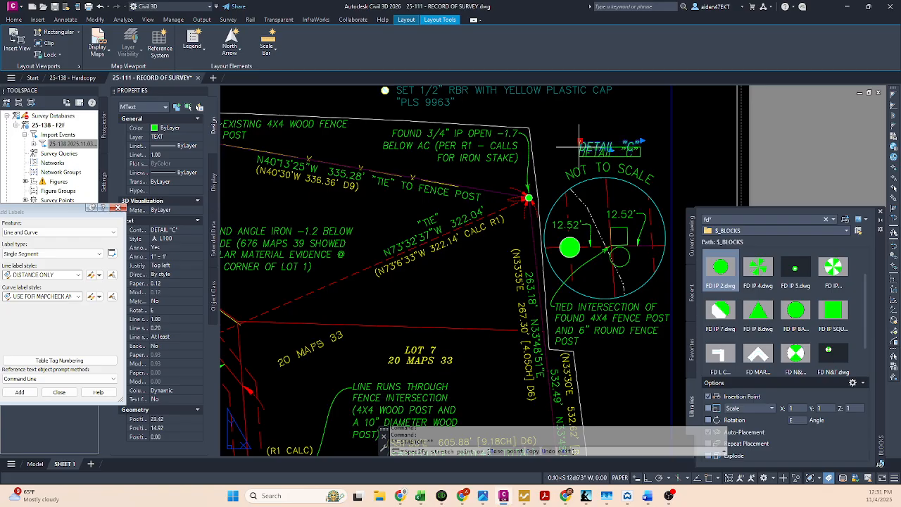
{"action": "key", "text": "Escape"}
{"action": "scroll", "coordinate": [628, 142], "scroll_direction": "down", "scroll_amount": 3}
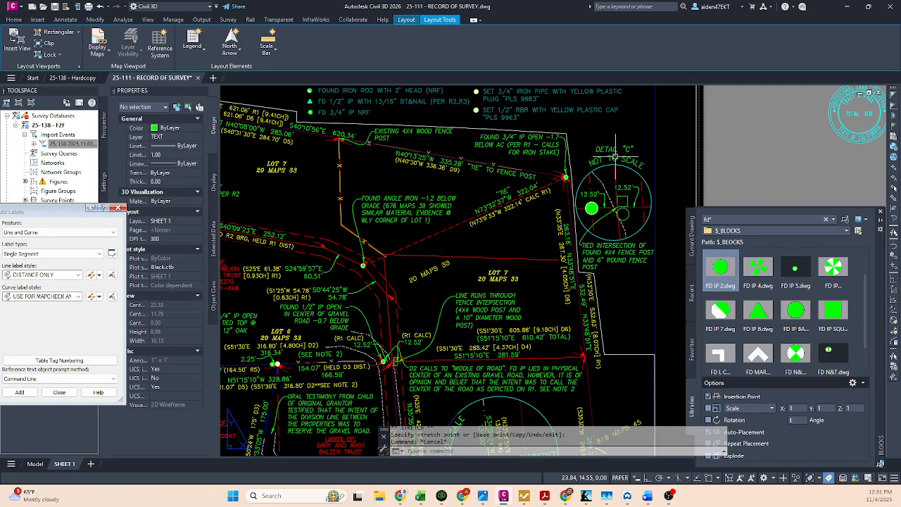
{"action": "key", "text": "ctrl+s"}
Step: Activate the main viewport's model space at the fence post intersection and make TIE LINE the current layer
{"action": "mouse_move", "coordinate": [521, 224]}
{"action": "middle_mouse_down"}
{"action": "mouse_move", "coordinate": [533, 200]}
{"action": "mouse_move", "coordinate": [584, 161]}
{"action": "middle_mouse_up"}
{"action": "middle_click_drag", "start_coordinate": [504, 228], "coordinate": [552, 209]}
{"action": "middle_click_drag", "start_coordinate": [453, 260], "coordinate": [486, 245]}
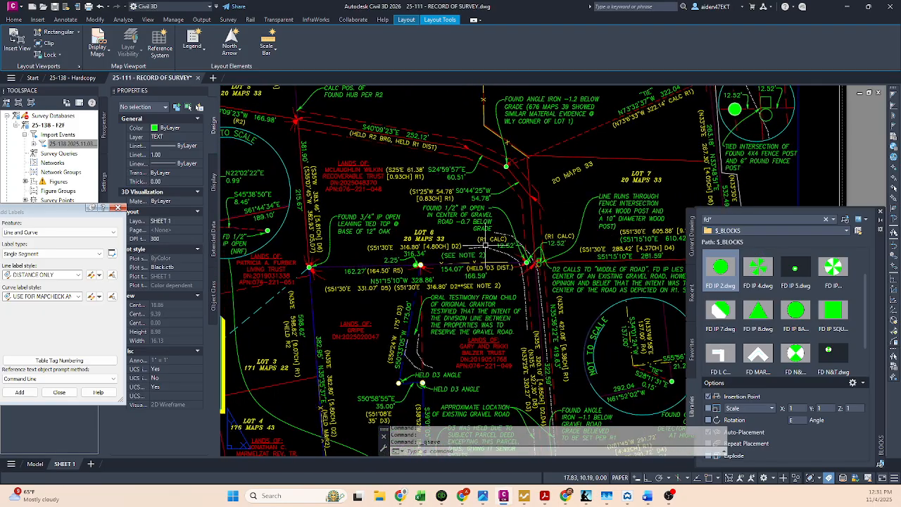
{"action": "scroll", "coordinate": [517, 257], "scroll_direction": "up", "scroll_amount": 4}
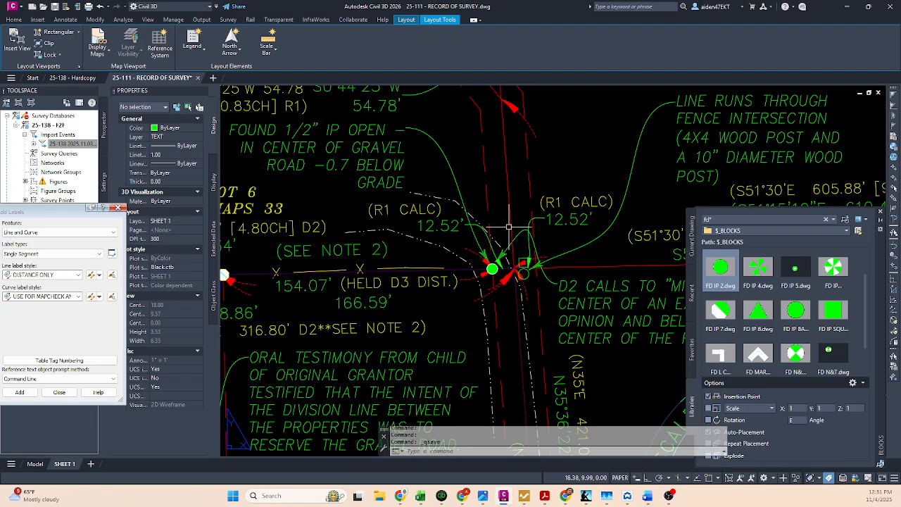
{"action": "double_click", "coordinate": [504, 227]}
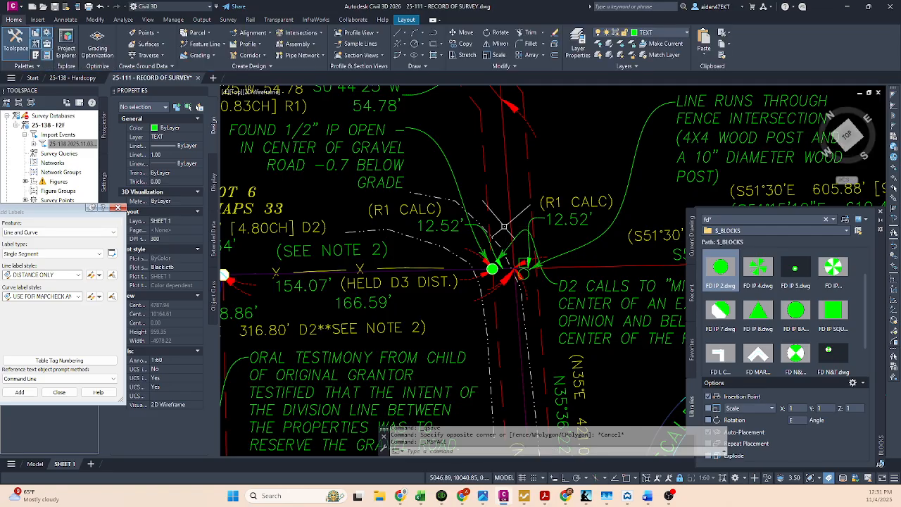
{"action": "left_click", "coordinate": [657, 33]}
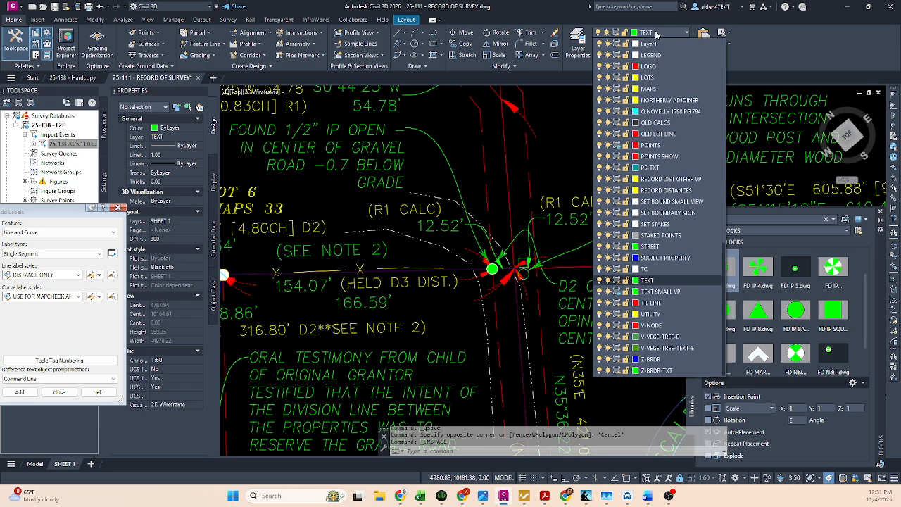
{"action": "left_click", "coordinate": [659, 303]}
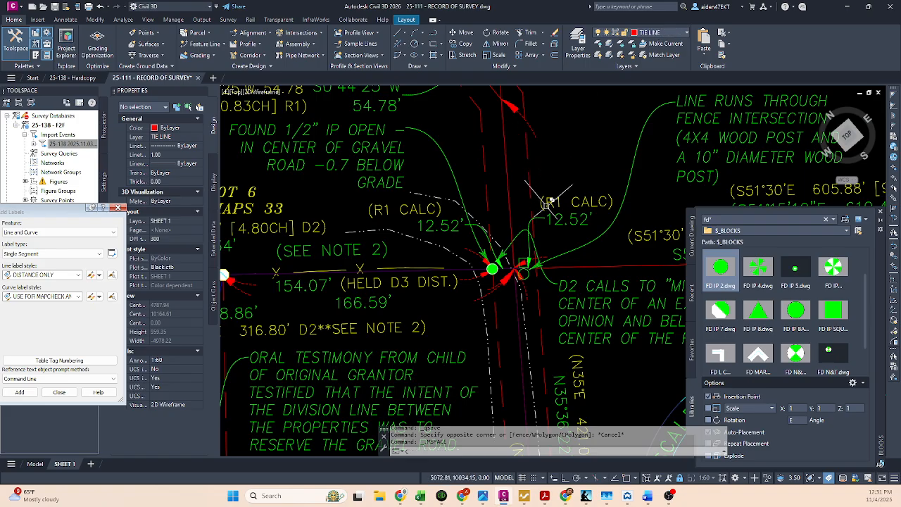
Step: Draw a circle with a radius of about 33.3 around the fence post intersection and the adjacent iron pipe
{"action": "type", "text": "c"}
{"action": "key", "text": "Return"}
{"action": "left_click", "coordinate": [523, 269]}
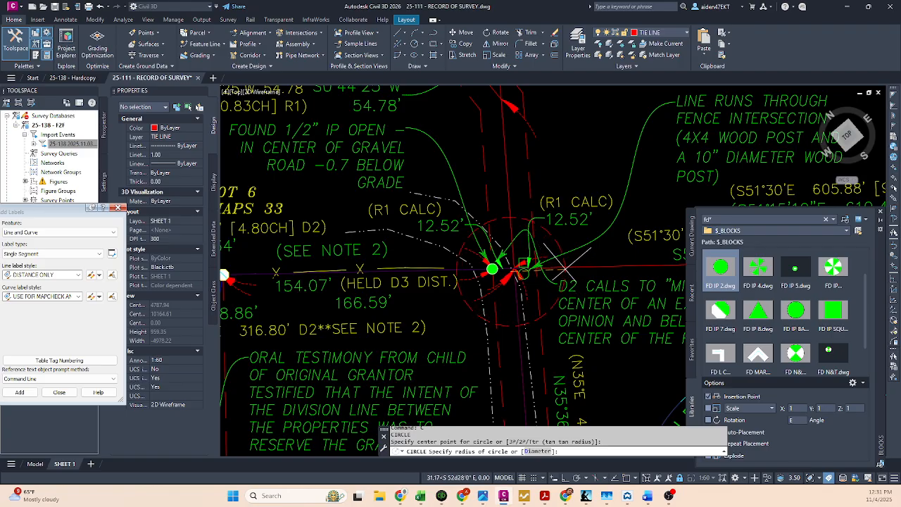
{"action": "left_click", "coordinate": [567, 265]}
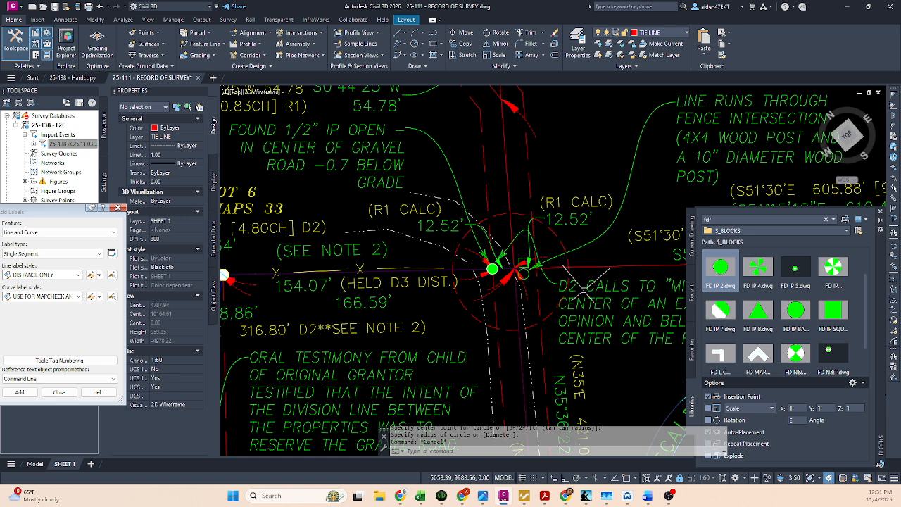
Step: Send the TIE LINE circle around the fence post intersection to the back of the display order, and save the drawing
{"action": "left_click", "coordinate": [567, 261]}
{"action": "right_click", "coordinate": [567, 262]}
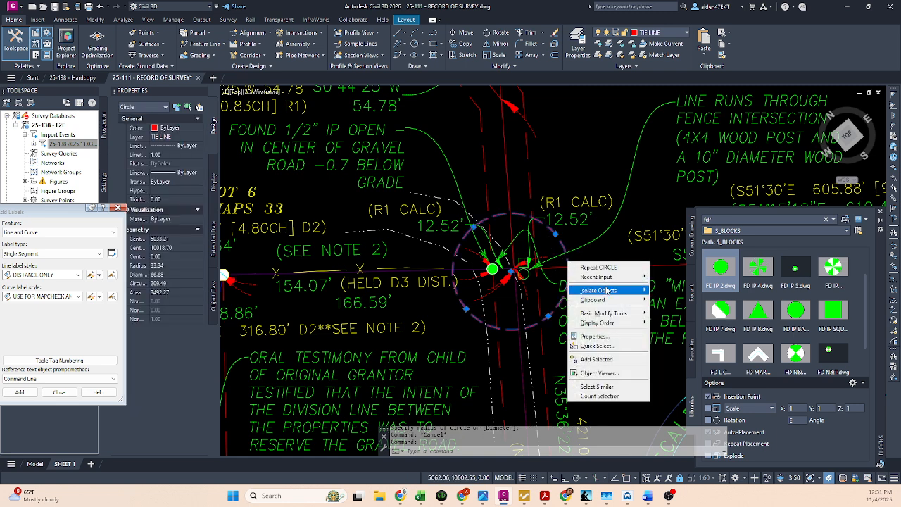
{"action": "mouse_move", "coordinate": [607, 323]}
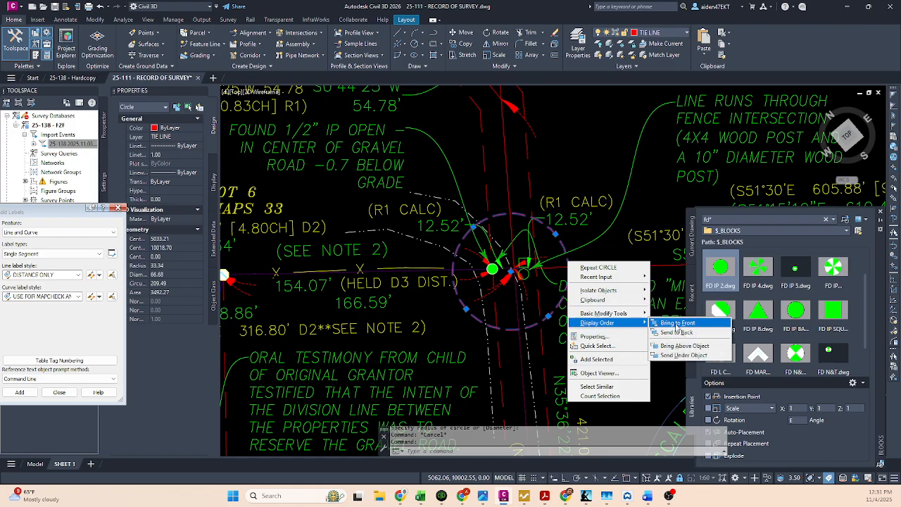
{"action": "left_click", "coordinate": [677, 331]}
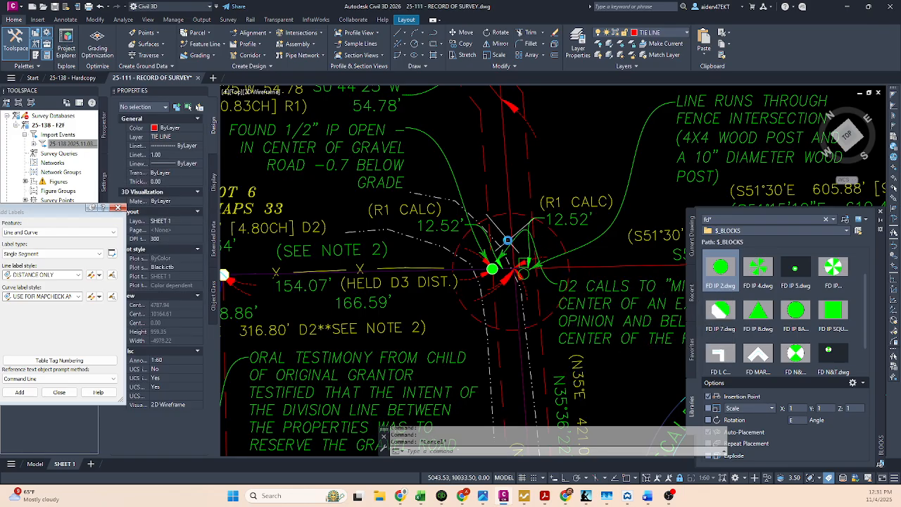
{"action": "key", "text": "ctrl+s"}
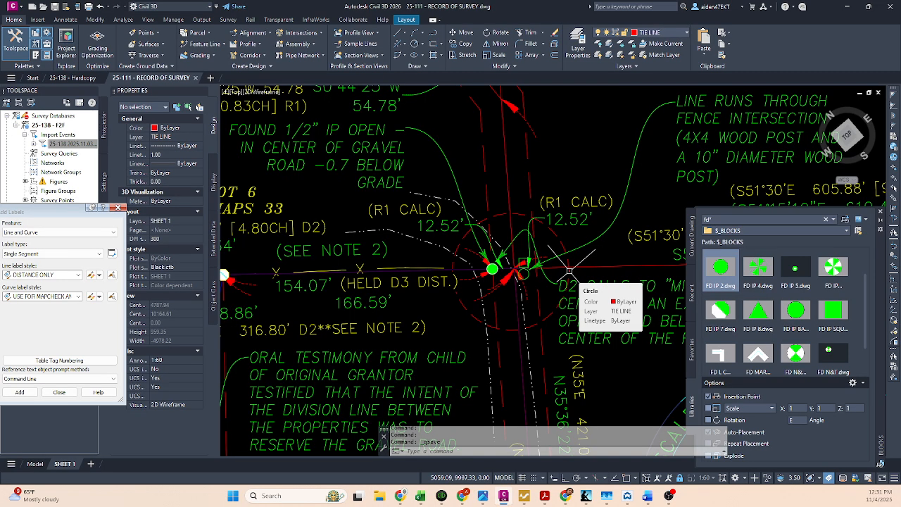
Step: Reactivate the main viewport's model space near the fence post intersection and make TEXT the current layer
{"action": "scroll", "coordinate": [569, 270], "scroll_direction": "down", "scroll_amount": 5}
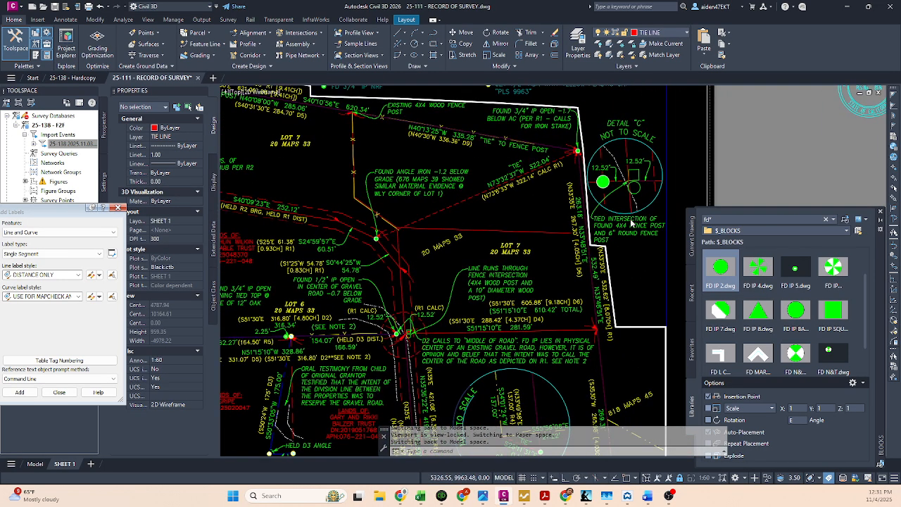
{"action": "double_click", "coordinate": [643, 249]}
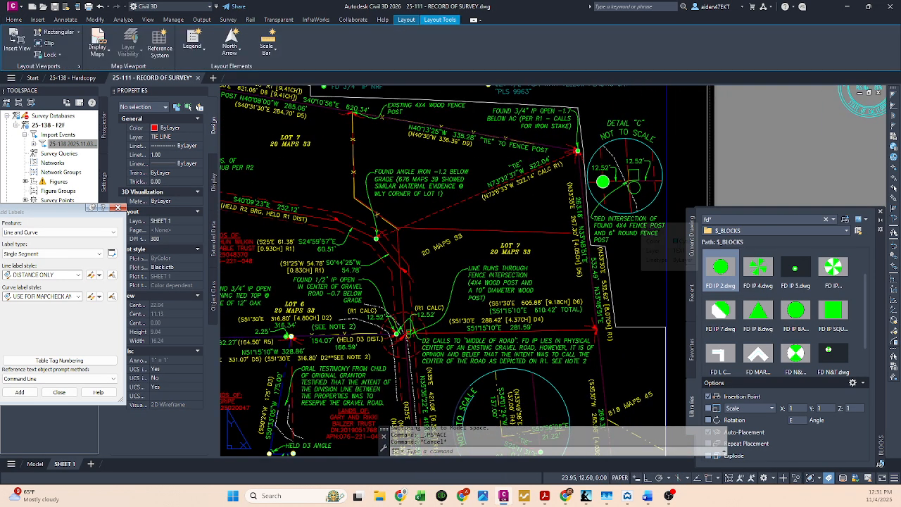
{"action": "scroll", "coordinate": [401, 336], "scroll_direction": "up", "scroll_amount": 2}
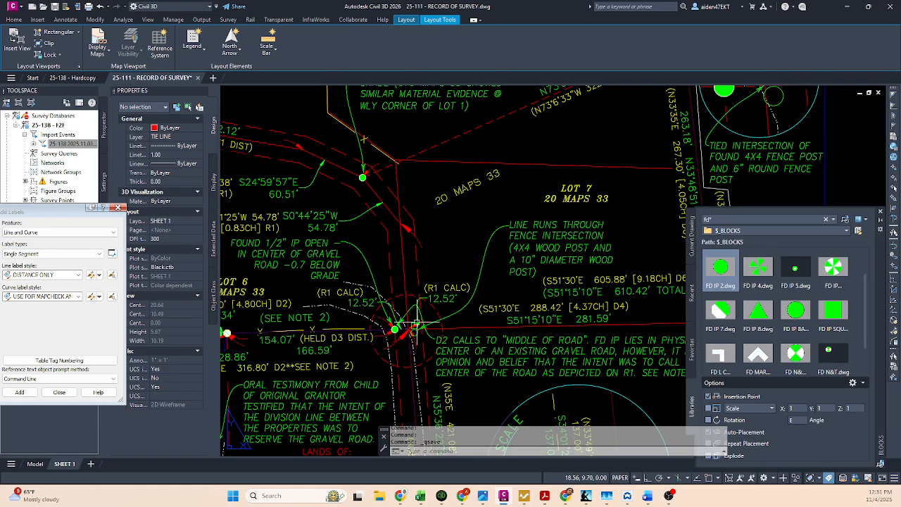
{"action": "scroll", "coordinate": [428, 314], "scroll_direction": "down", "scroll_amount": 2}
{"action": "scroll", "coordinate": [426, 307], "scroll_direction": "up", "scroll_amount": 3}
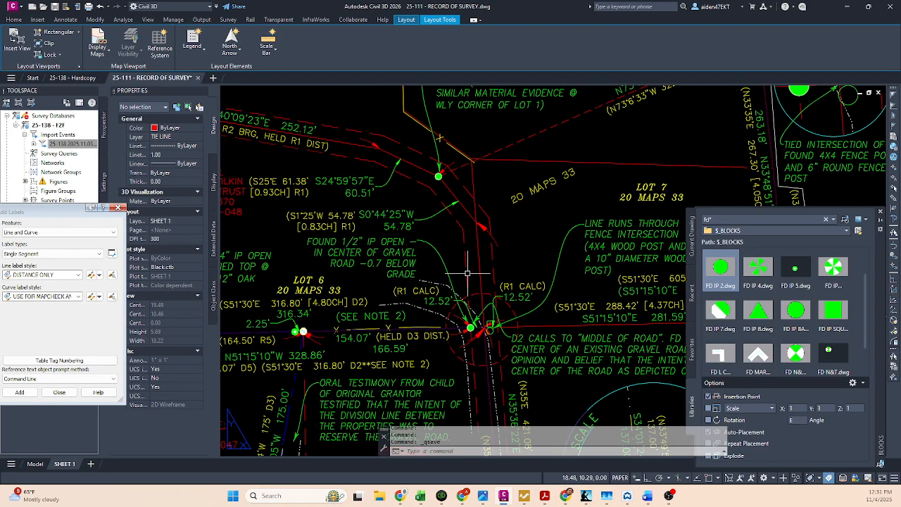
{"action": "double_click", "coordinate": [466, 272]}
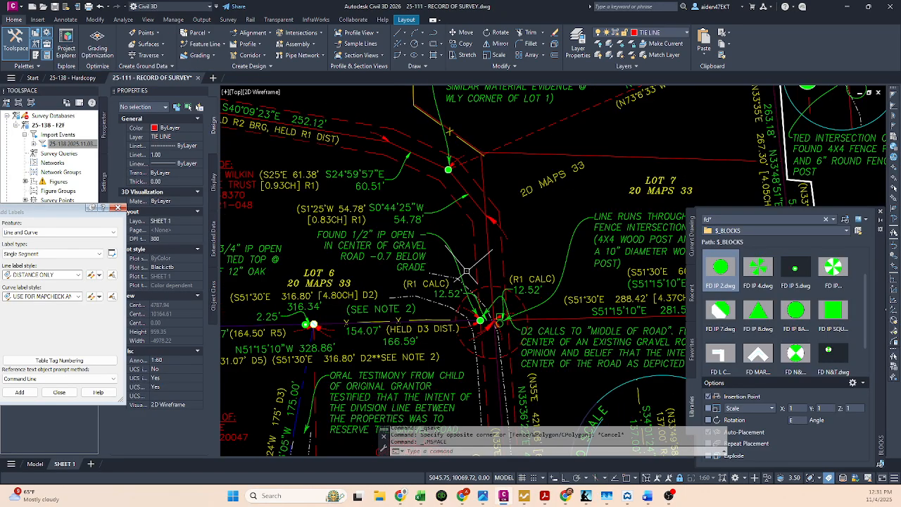
{"action": "left_click", "coordinate": [655, 33]}
{"action": "left_click", "coordinate": [647, 280]}
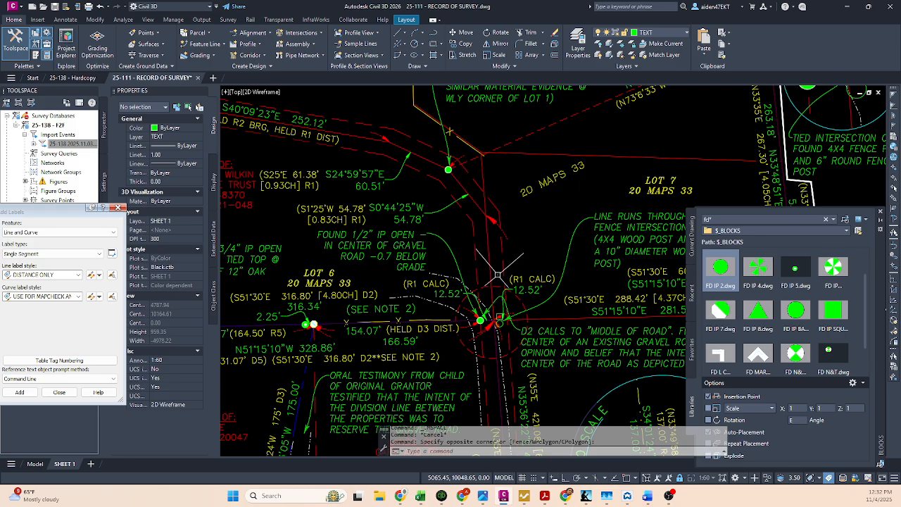
Step: Add multiline text reading SEE DETAIL "C" in the open space above the dashed circle at the fence post intersection
{"action": "scroll", "coordinate": [493, 279], "scroll_direction": "up", "scroll_amount": 2}
{"action": "left_click", "coordinate": [535, 246]}
{"action": "left_click", "coordinate": [533, 238]}
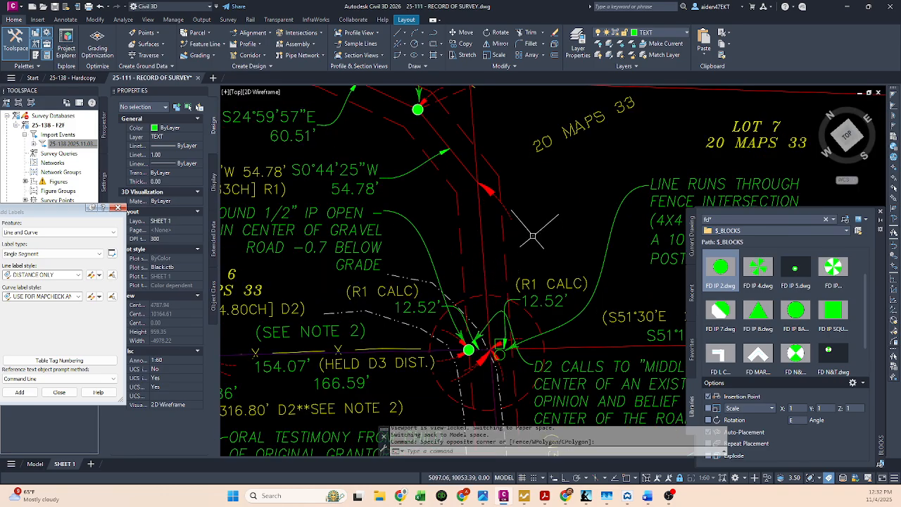
{"action": "left_click", "coordinate": [533, 242]}
{"action": "left_click", "coordinate": [531, 241]}
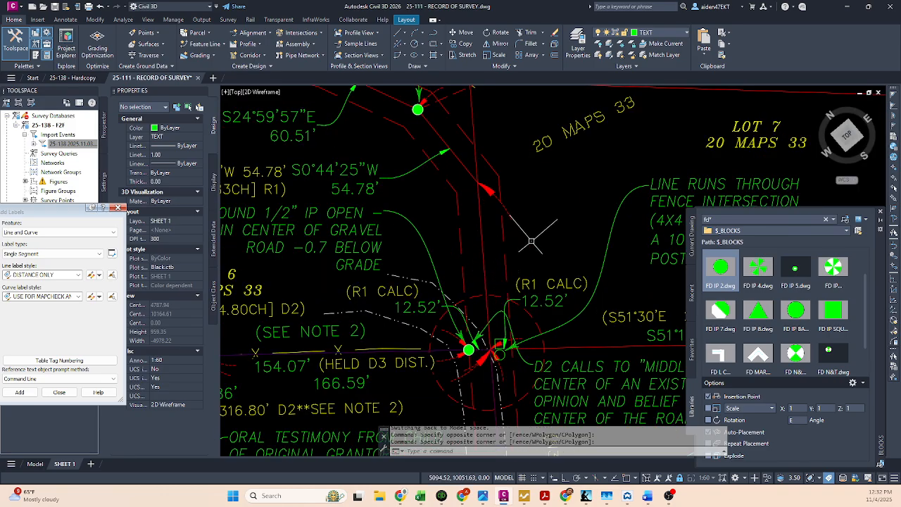
{"action": "type", "text": "mt"}
{"action": "key", "text": "Return"}
{"action": "left_click", "coordinate": [521, 246]}
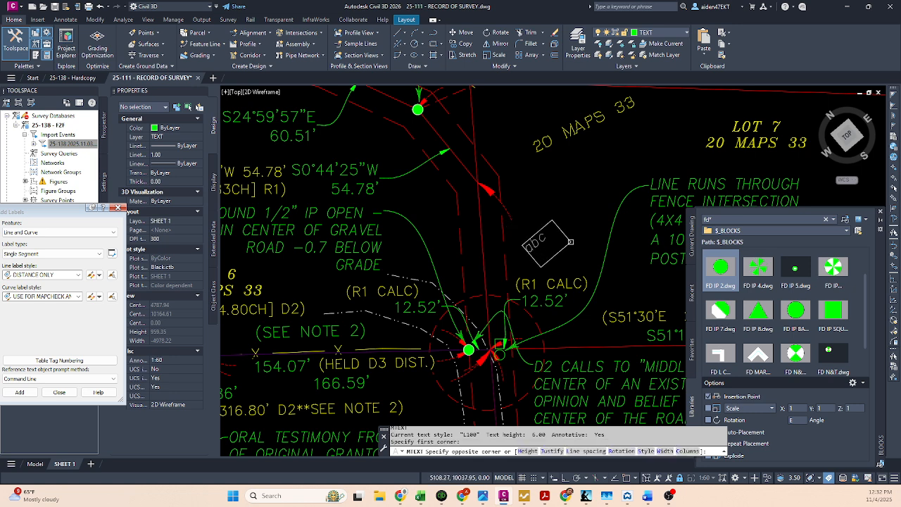
{"action": "left_click", "coordinate": [579, 235]}
{"action": "type", "text": "SEE DETAIL"}
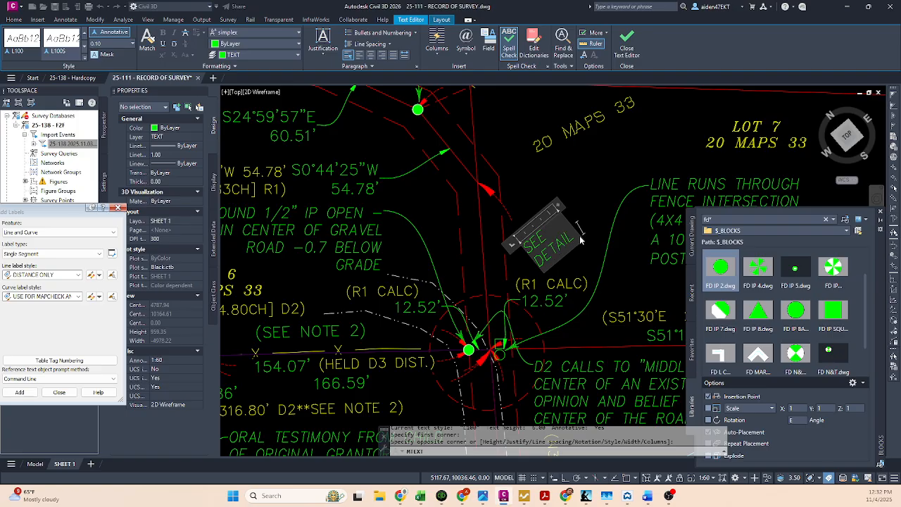
{"action": "key", "text": "Return"}
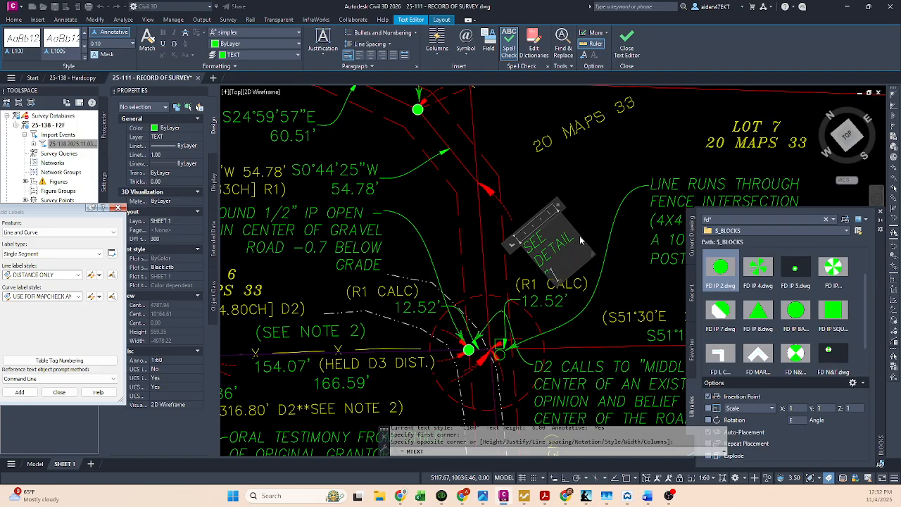
Step: Widen the SEE DETAIL "C" text frame so the note fits on one line, and finish editing it
{"action": "left_click_drag", "start_coordinate": [558, 207], "coordinate": [620, 156]}
{"action": "left_click", "coordinate": [565, 184]}
{"action": "key", "text": "Escape"}
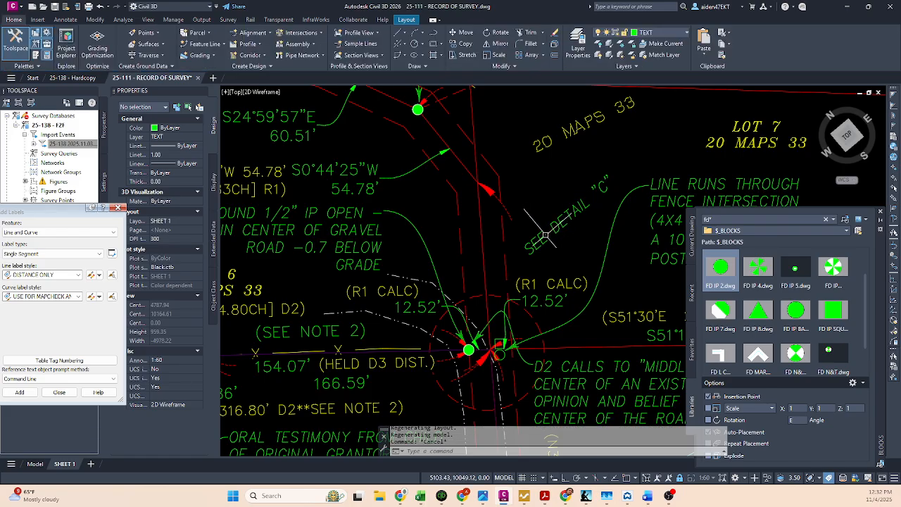
Step: Move the SEE DETAIL "C" note down closer to the dashed circle, just above the R1 CALC label
{"action": "left_click", "coordinate": [547, 236]}
{"action": "left_click", "coordinate": [536, 247]}
{"action": "left_click", "coordinate": [523, 245]}
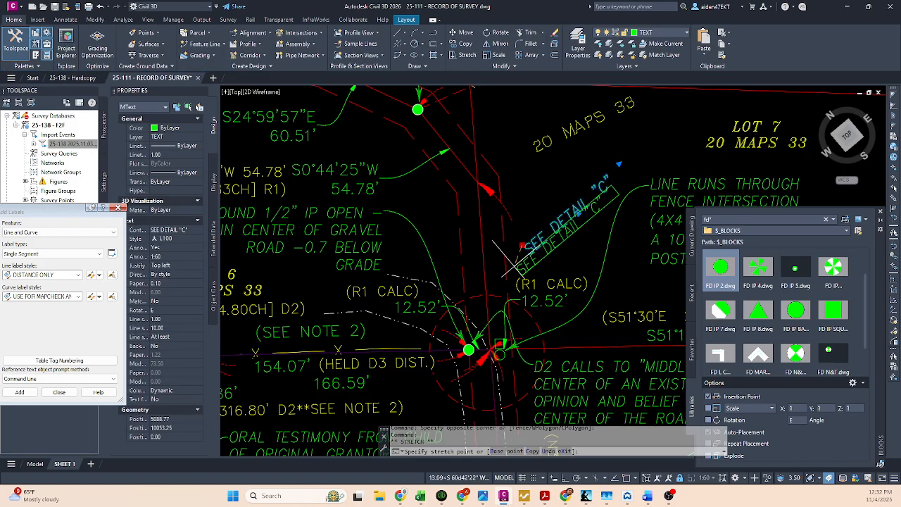
{"action": "left_click", "coordinate": [495, 272]}
{"action": "key", "text": "Escape"}
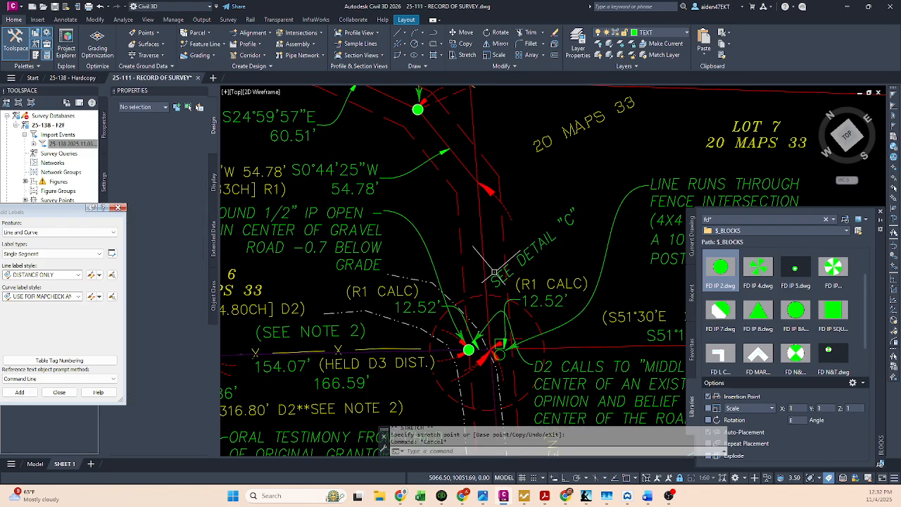
Step: Turn on a background mask for the SEE DETAIL "C" note using the drawing background color
{"action": "left_click", "coordinate": [495, 272]}
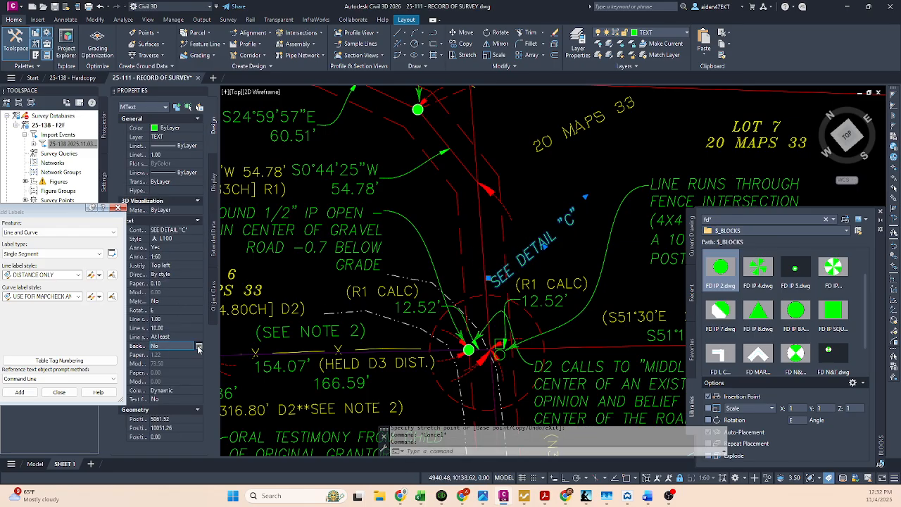
{"action": "left_click", "coordinate": [198, 347]}
{"action": "left_click", "coordinate": [343, 222]}
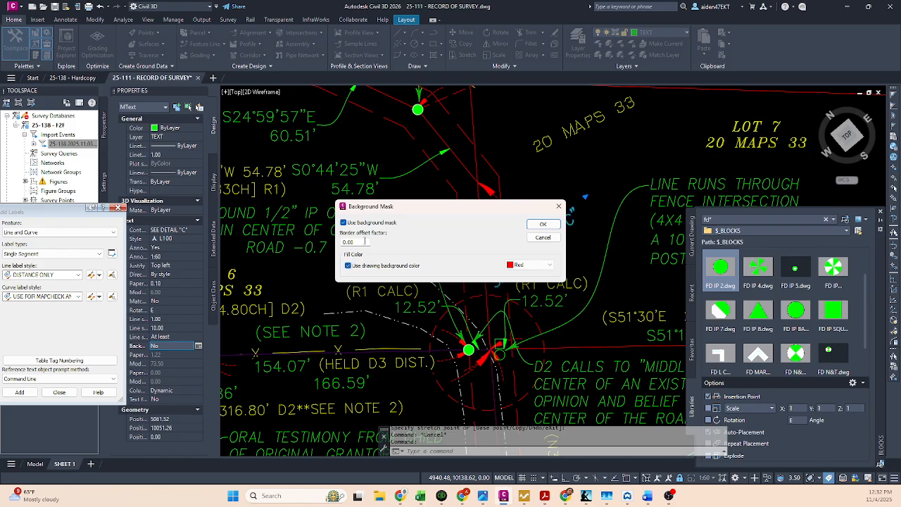
{"action": "key", "text": "Return"}
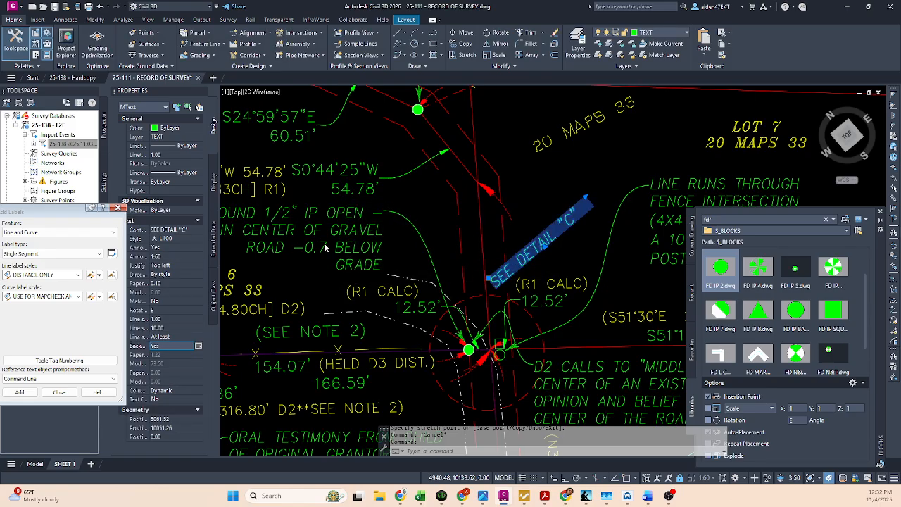
{"action": "key", "text": "Escape"}
Step: Return from the main viewport to paper space on SHEET 1 and save the drawing
{"action": "middle_click_drag", "start_coordinate": [564, 237], "coordinate": [568, 228]}
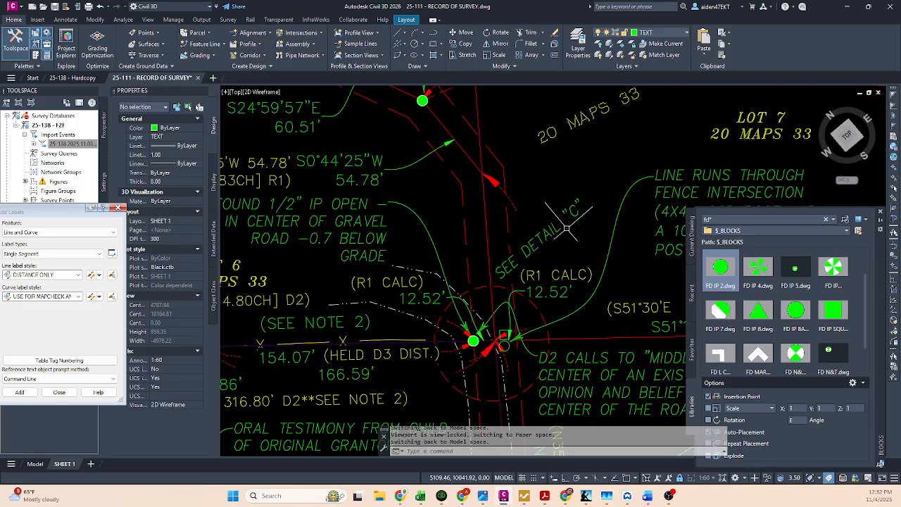
{"action": "scroll", "coordinate": [568, 227], "scroll_direction": "down", "scroll_amount": 5}
{"action": "middle_click_drag", "start_coordinate": [592, 157], "coordinate": [505, 261]}
{"action": "double_click", "coordinate": [666, 132]}
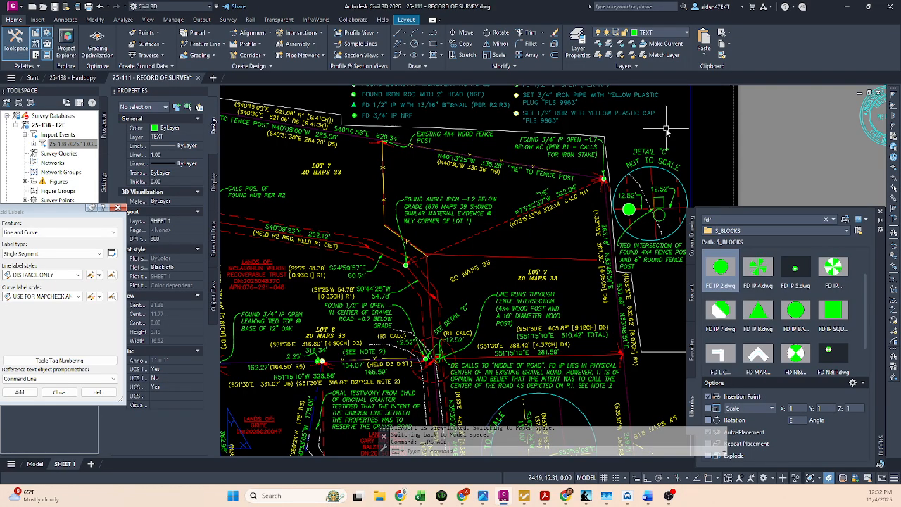
{"action": "key", "text": "ctrl+s"}
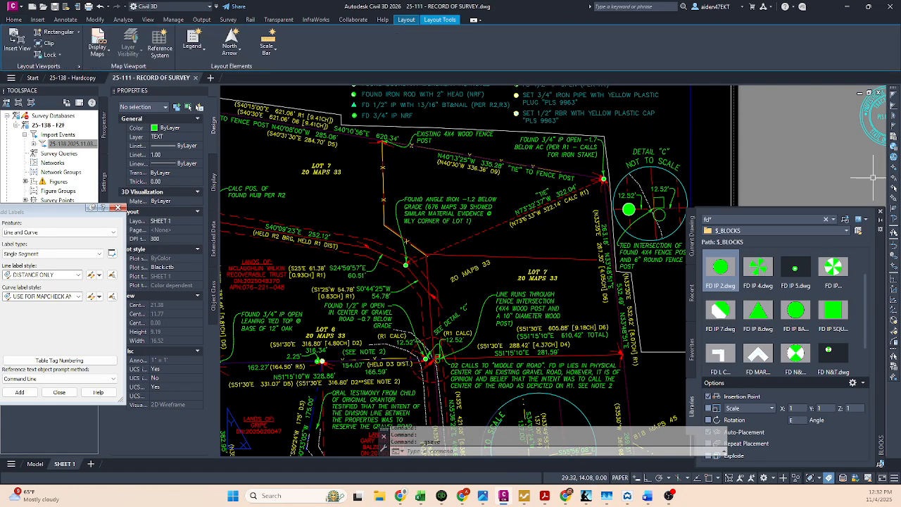